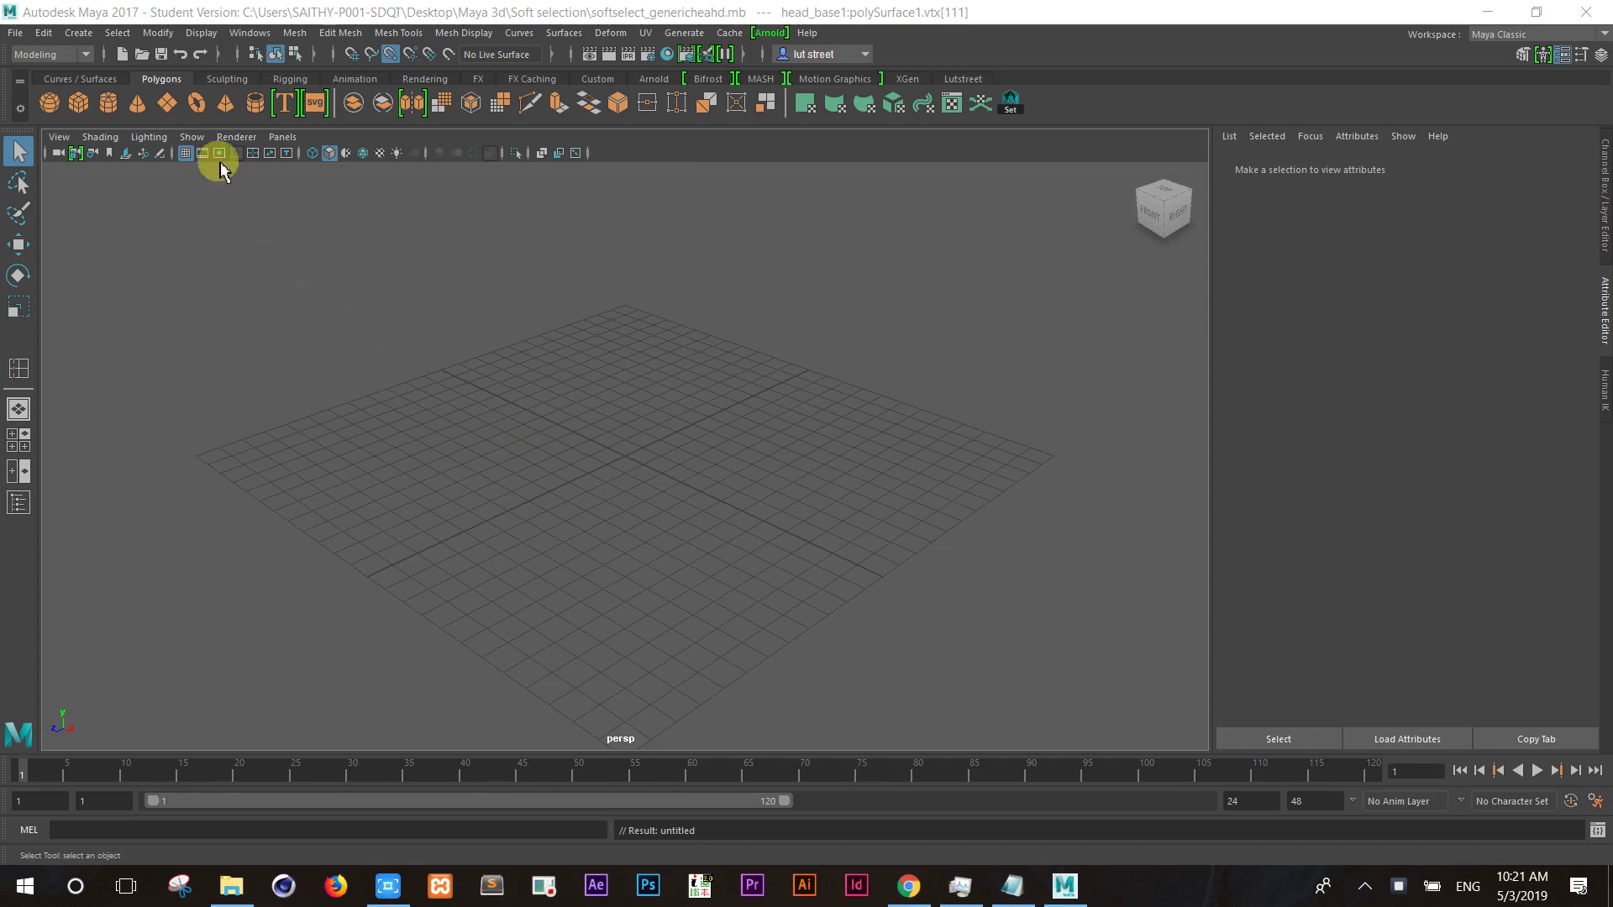
Step: Start a new scene with a polygon plane, pPlane1, scaled up across the grid centre
key(ctrl+n)
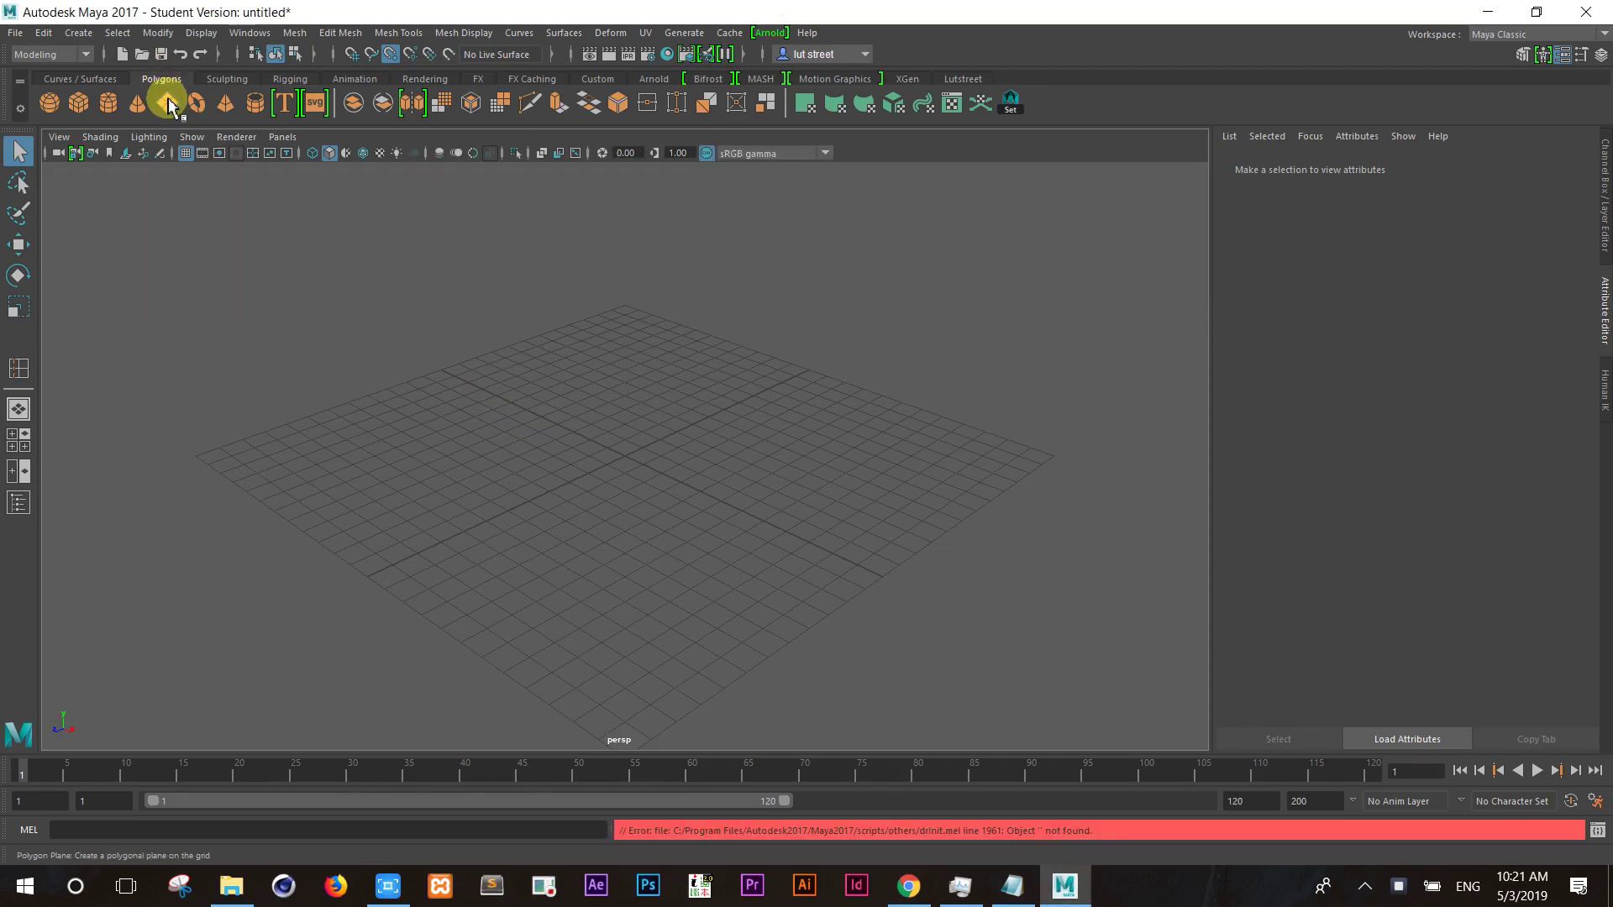
click(169, 105)
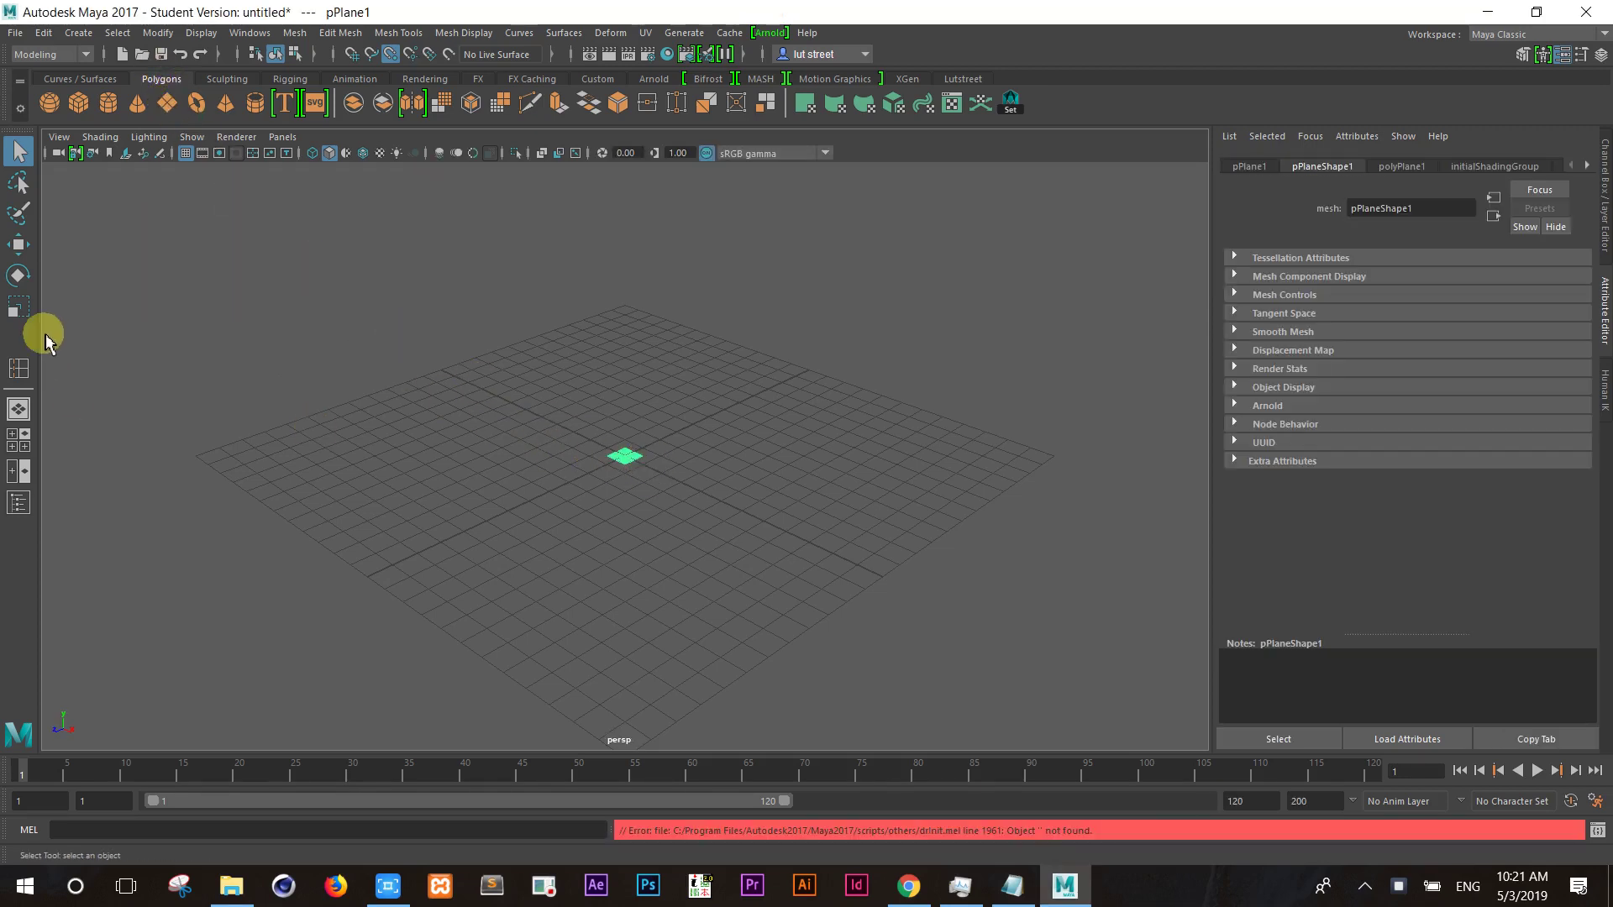
click(20, 308)
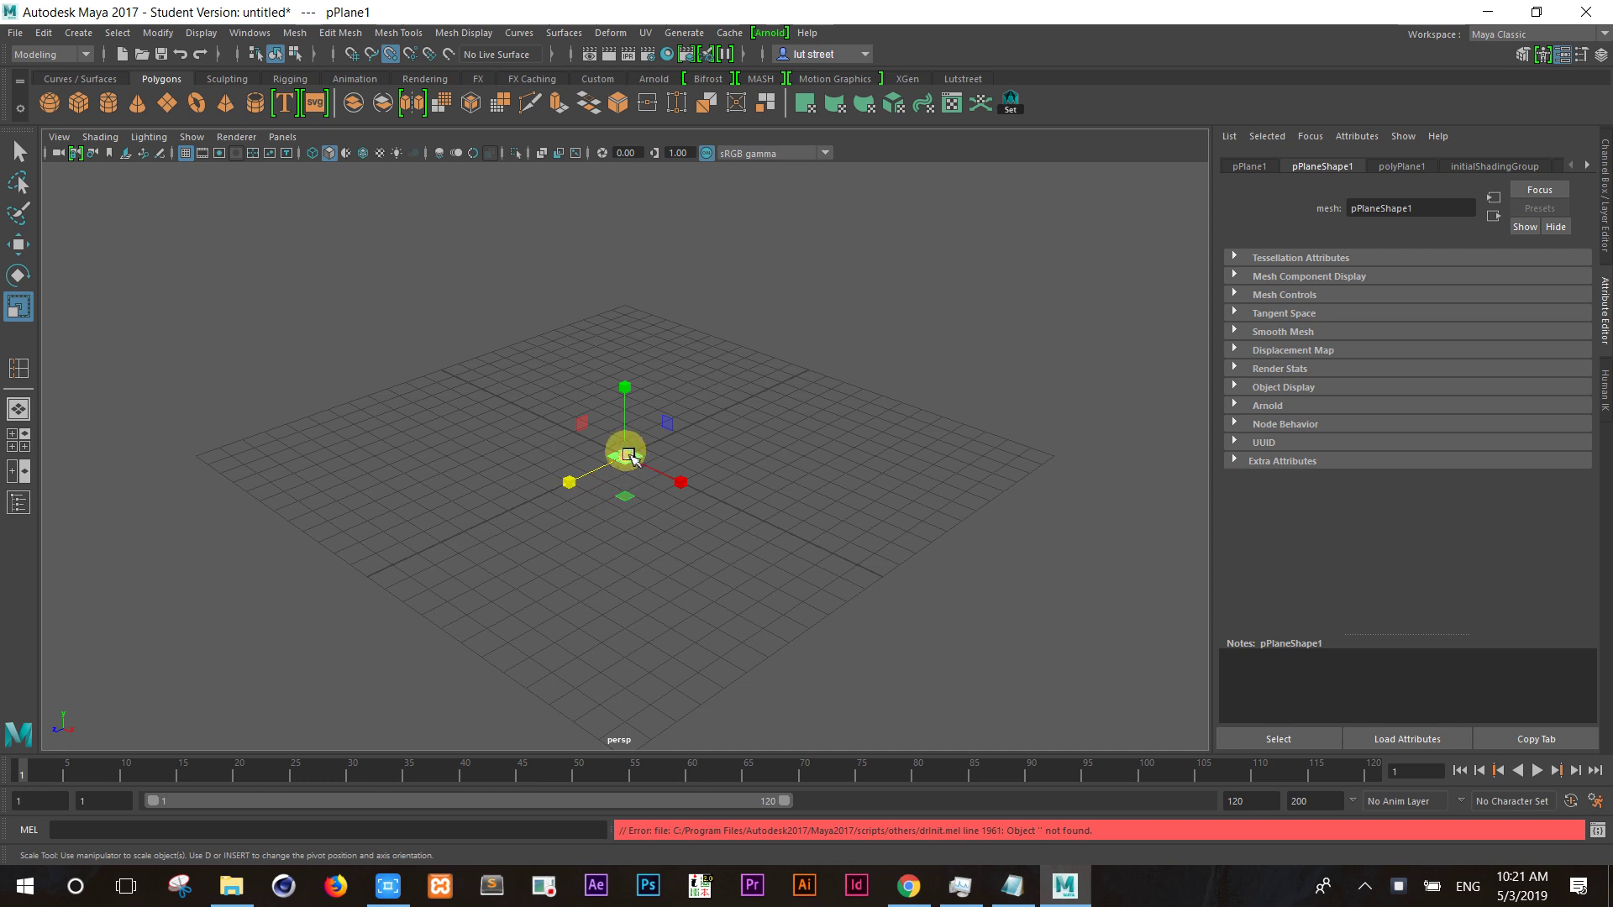
drag(629, 454, 781, 767)
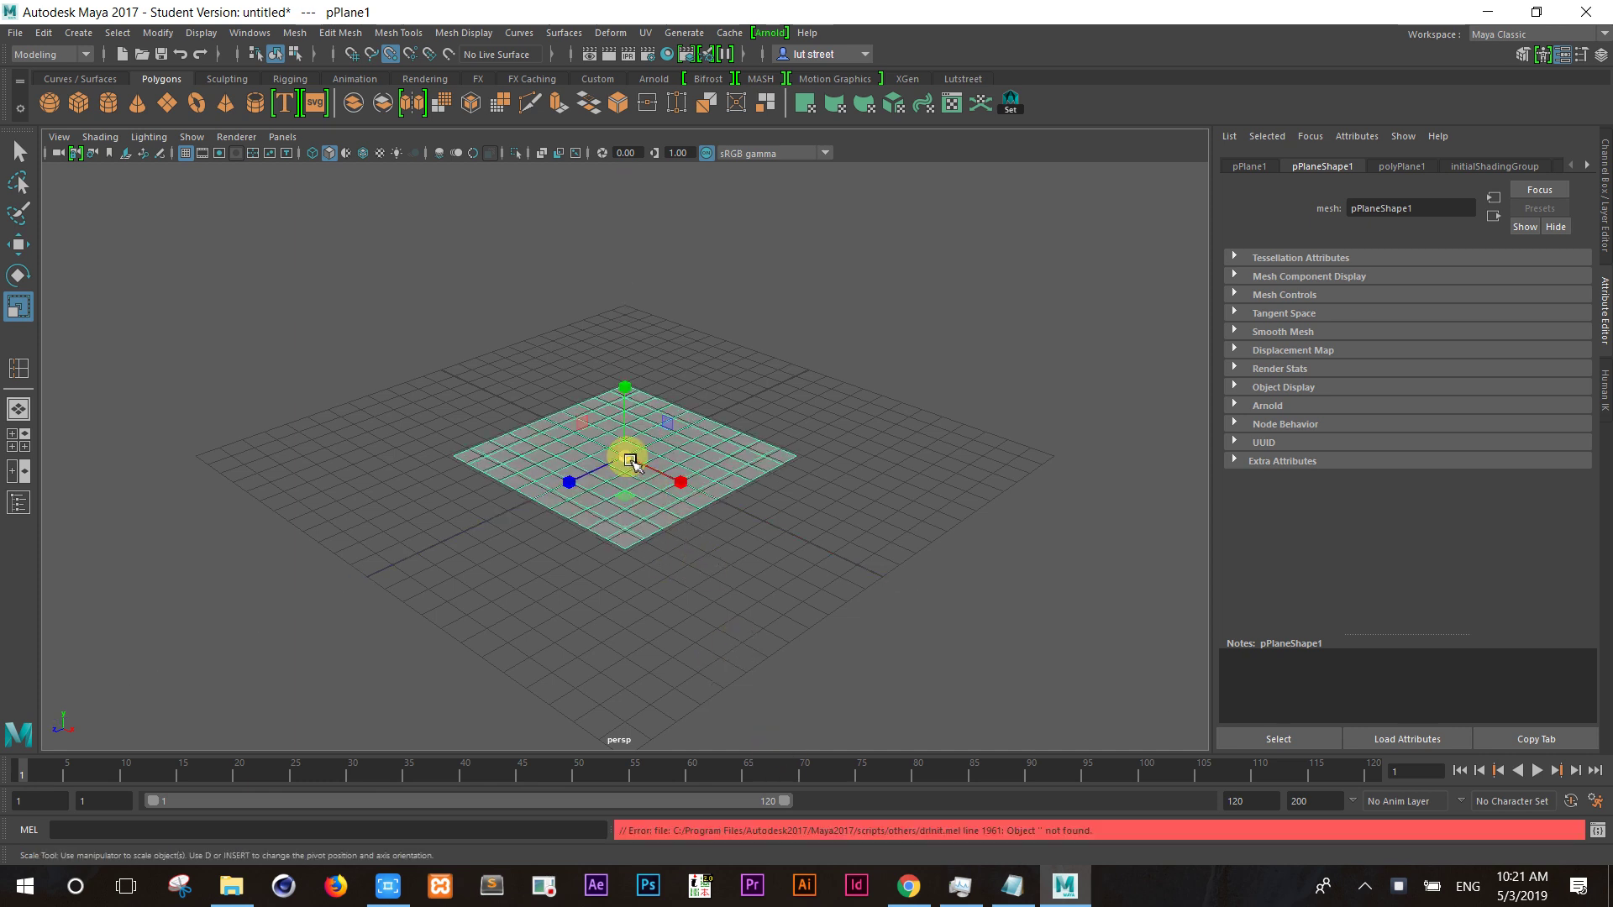
drag(630, 460, 659, 511)
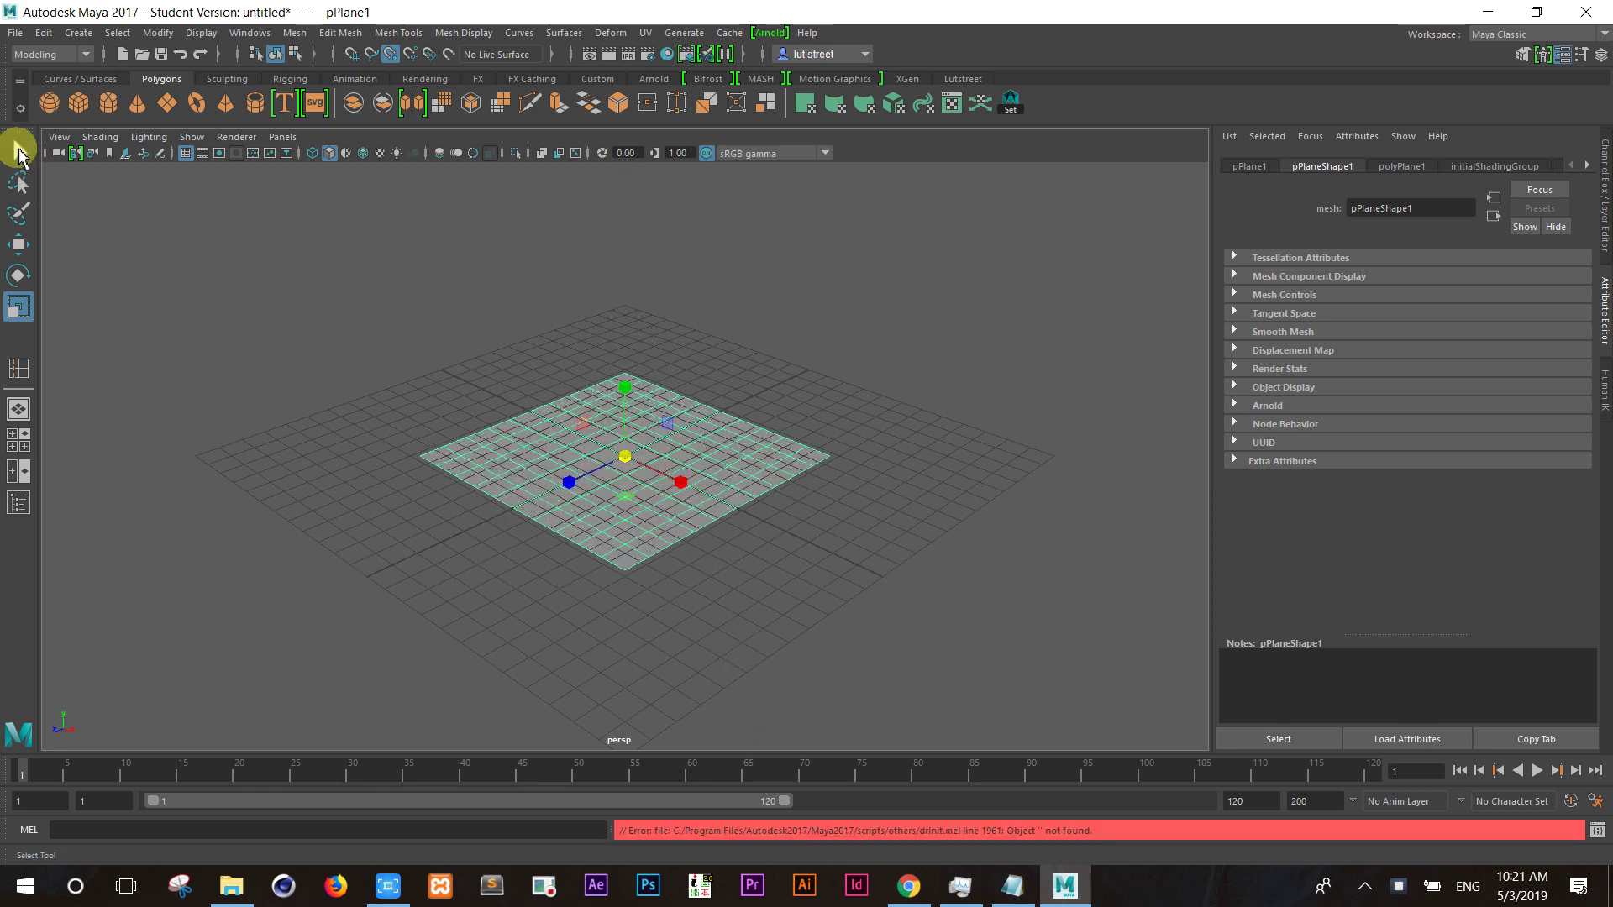
click(18, 153)
key(5)
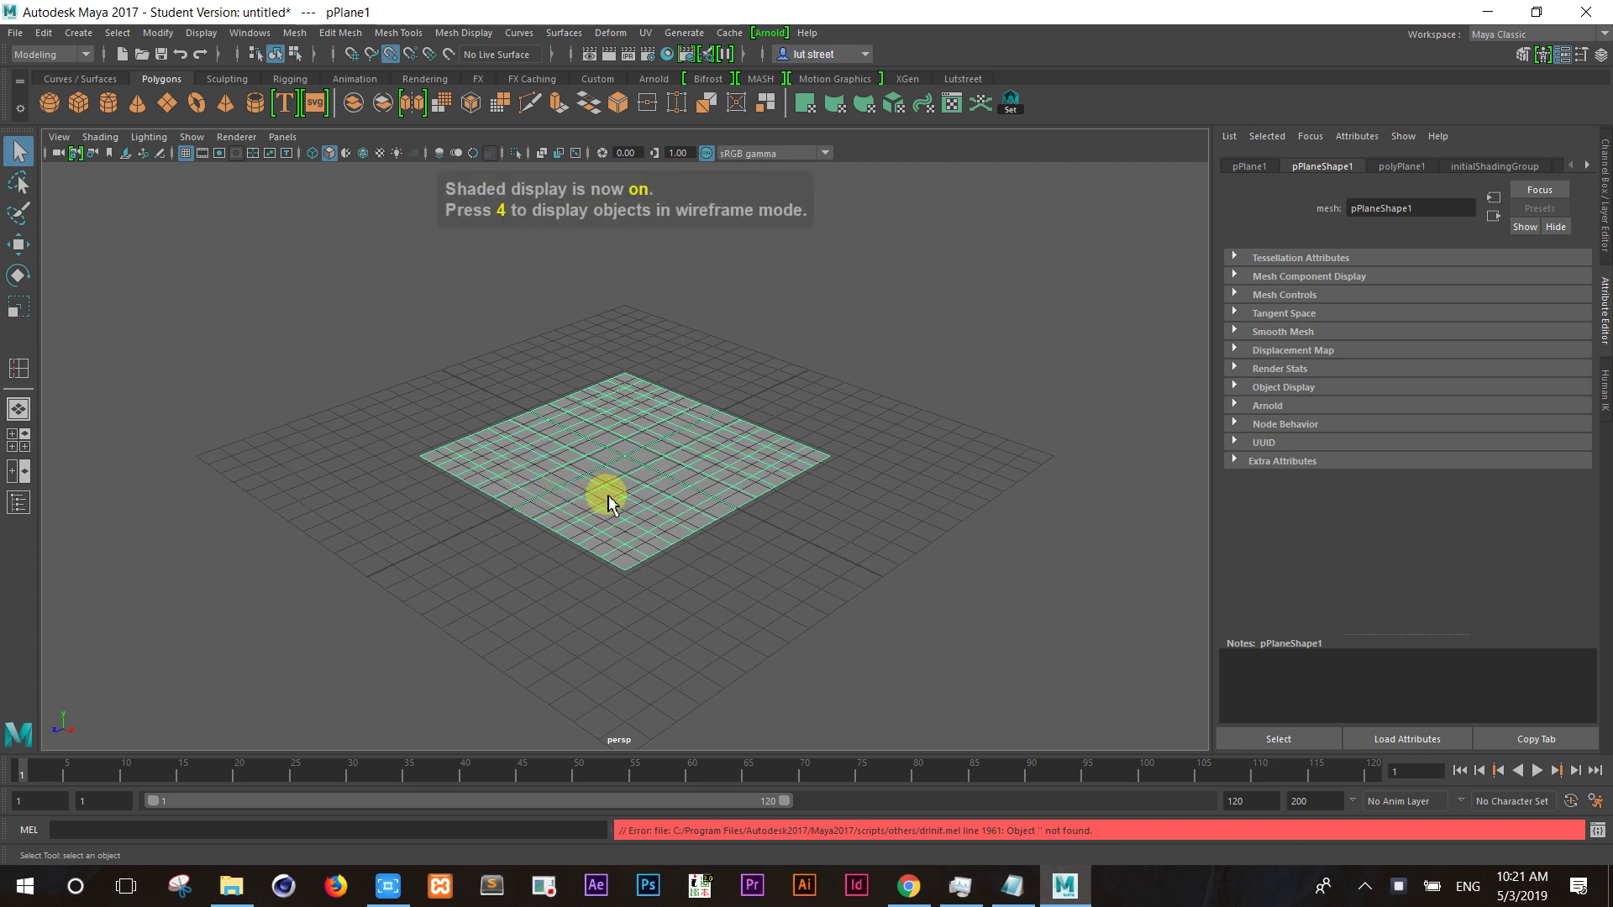
key(4)
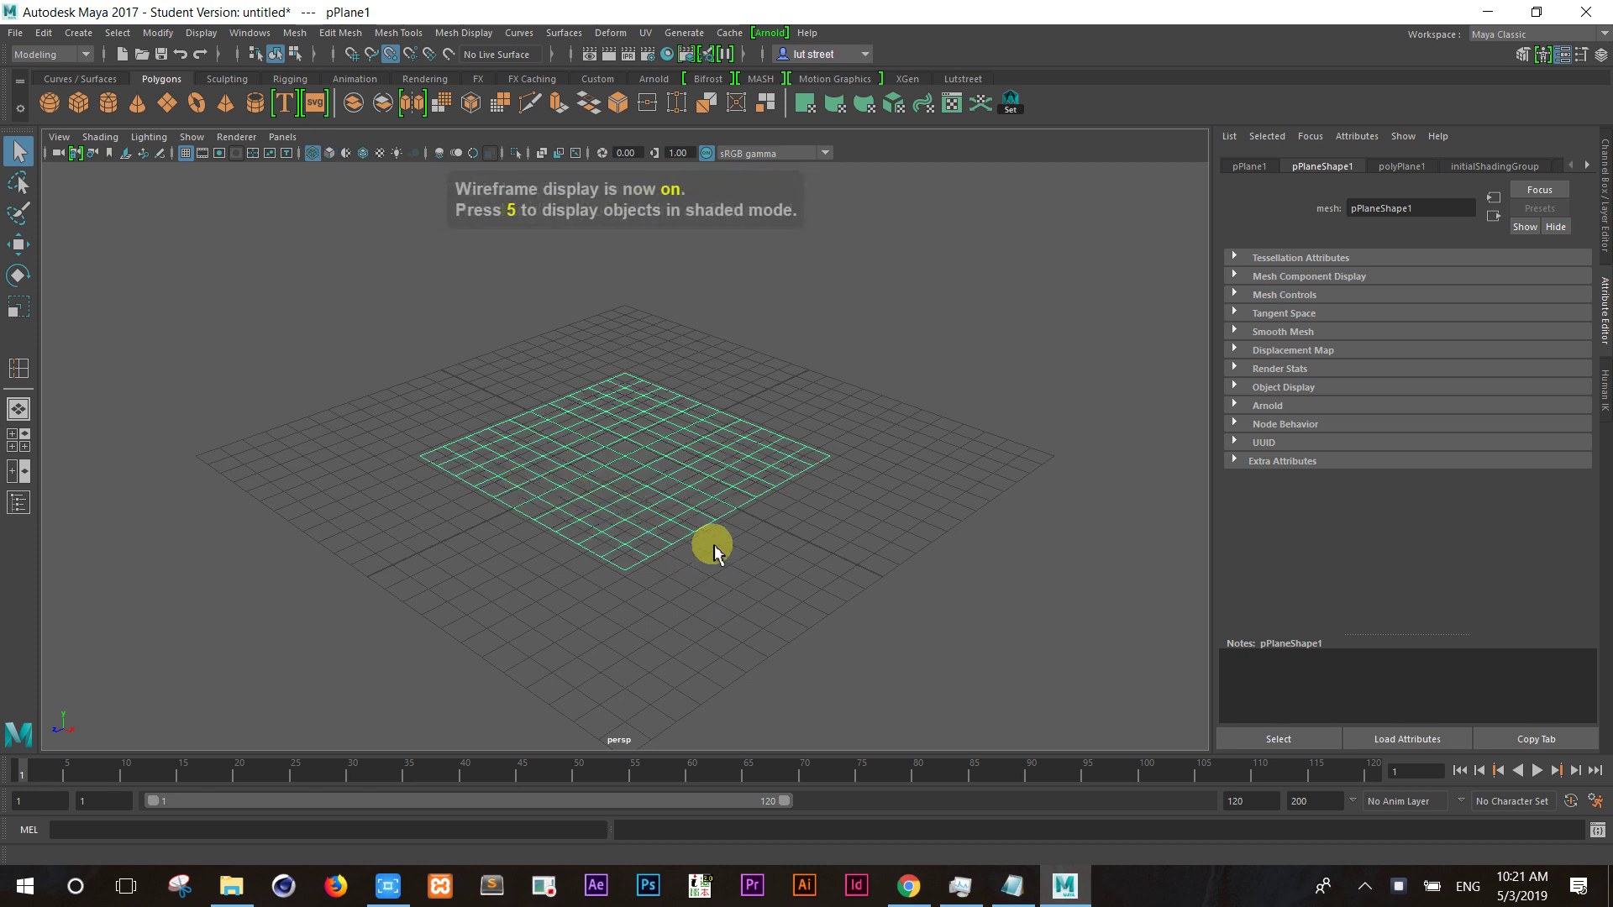
click(707, 542)
click(647, 521)
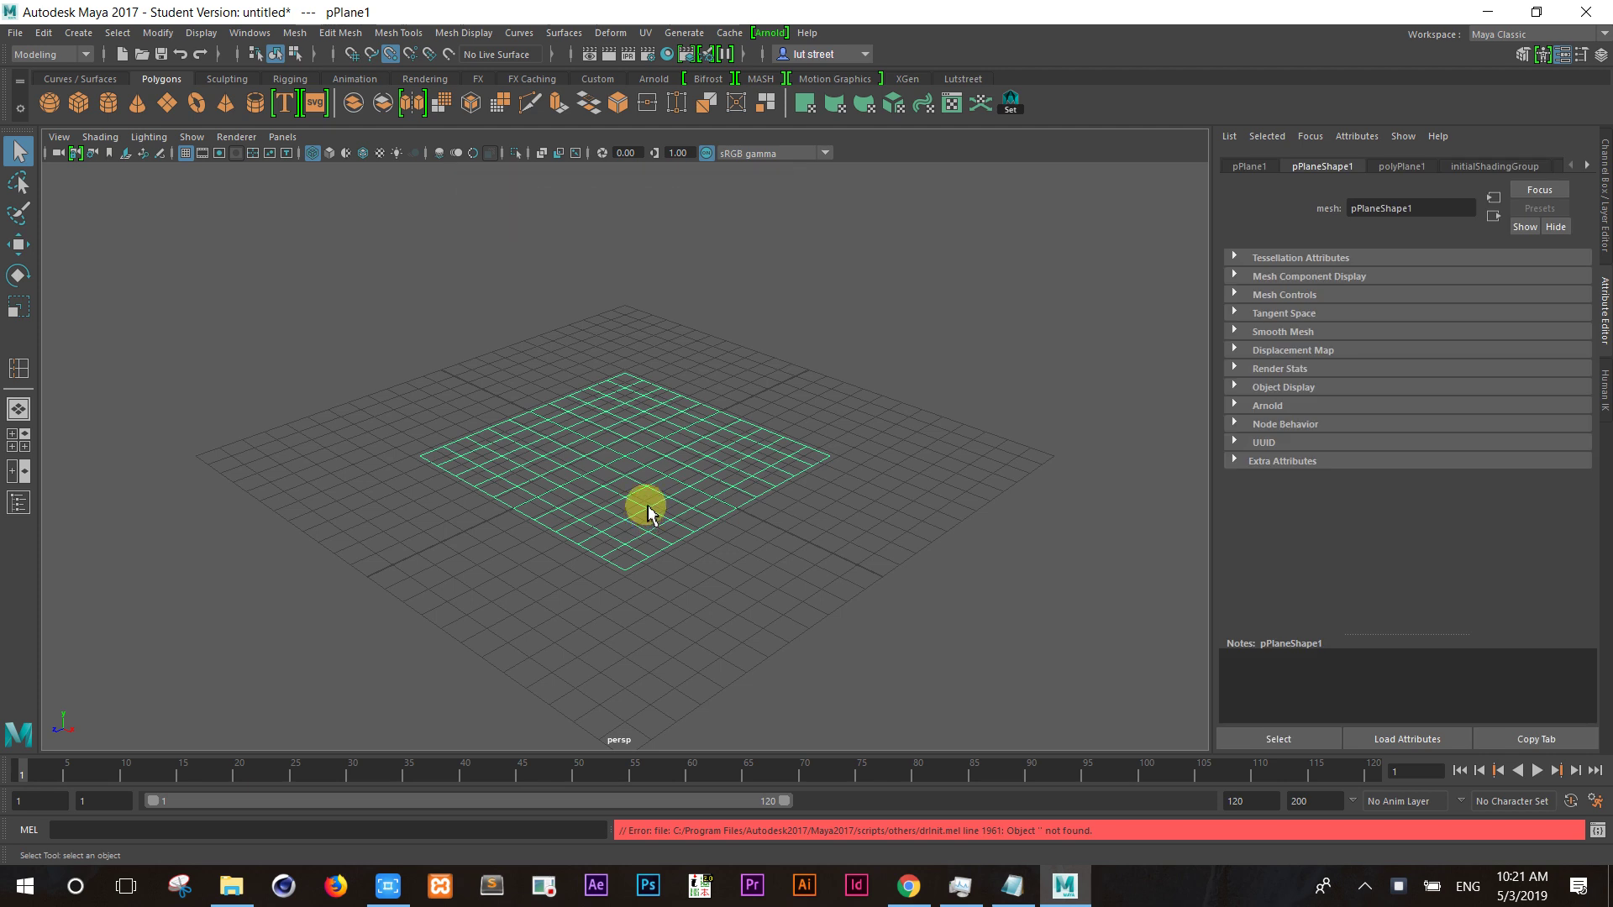
click(198, 34)
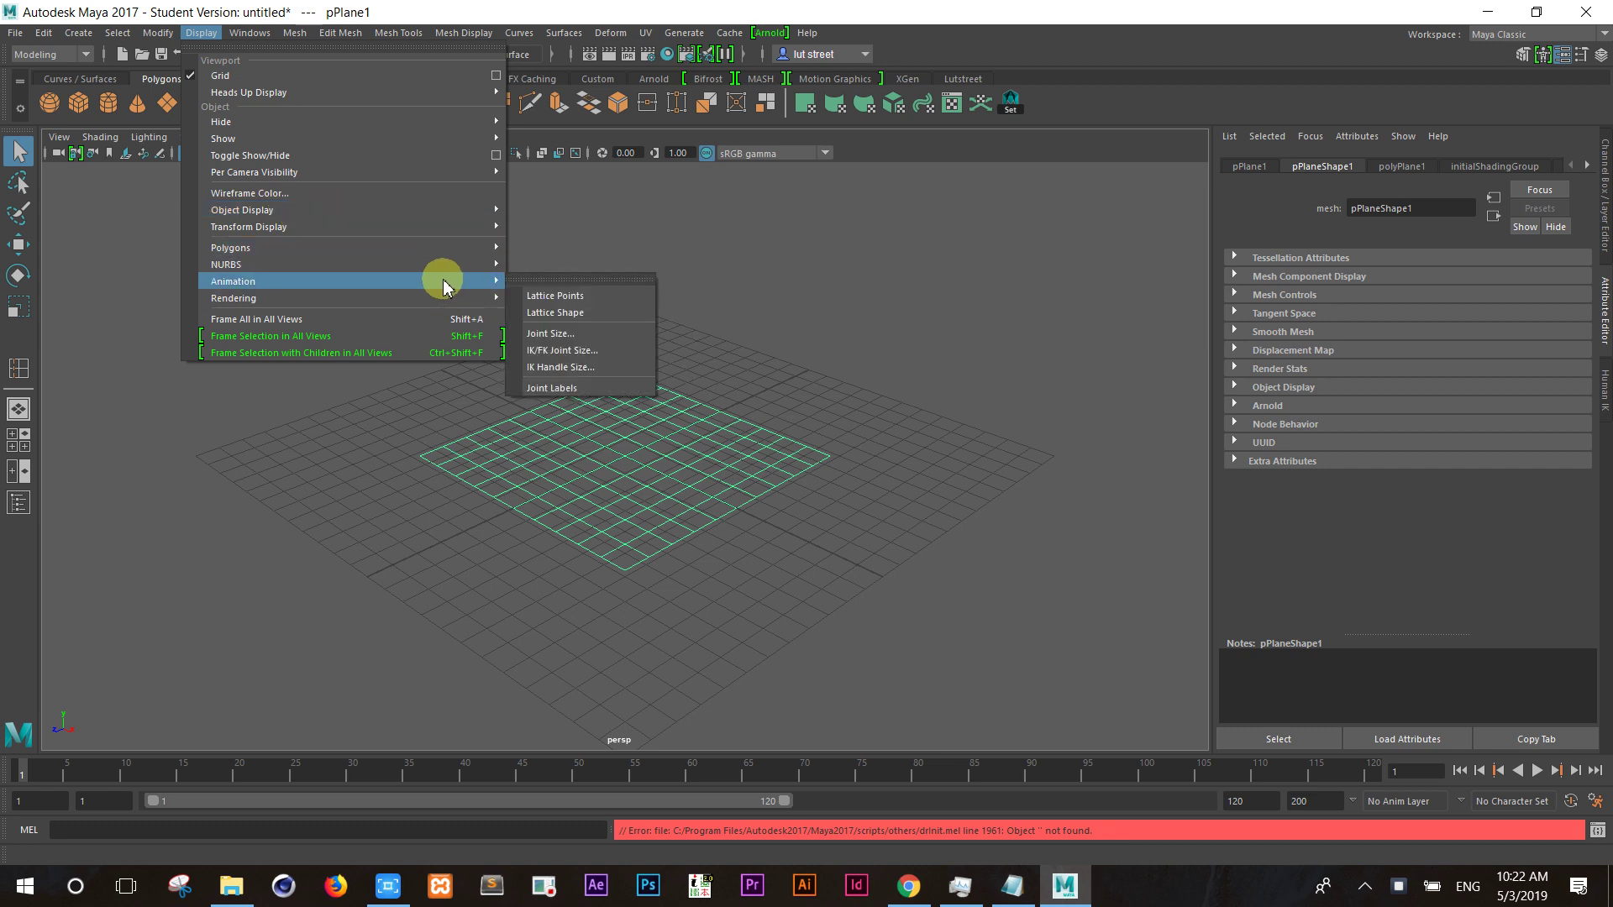
click(591, 479)
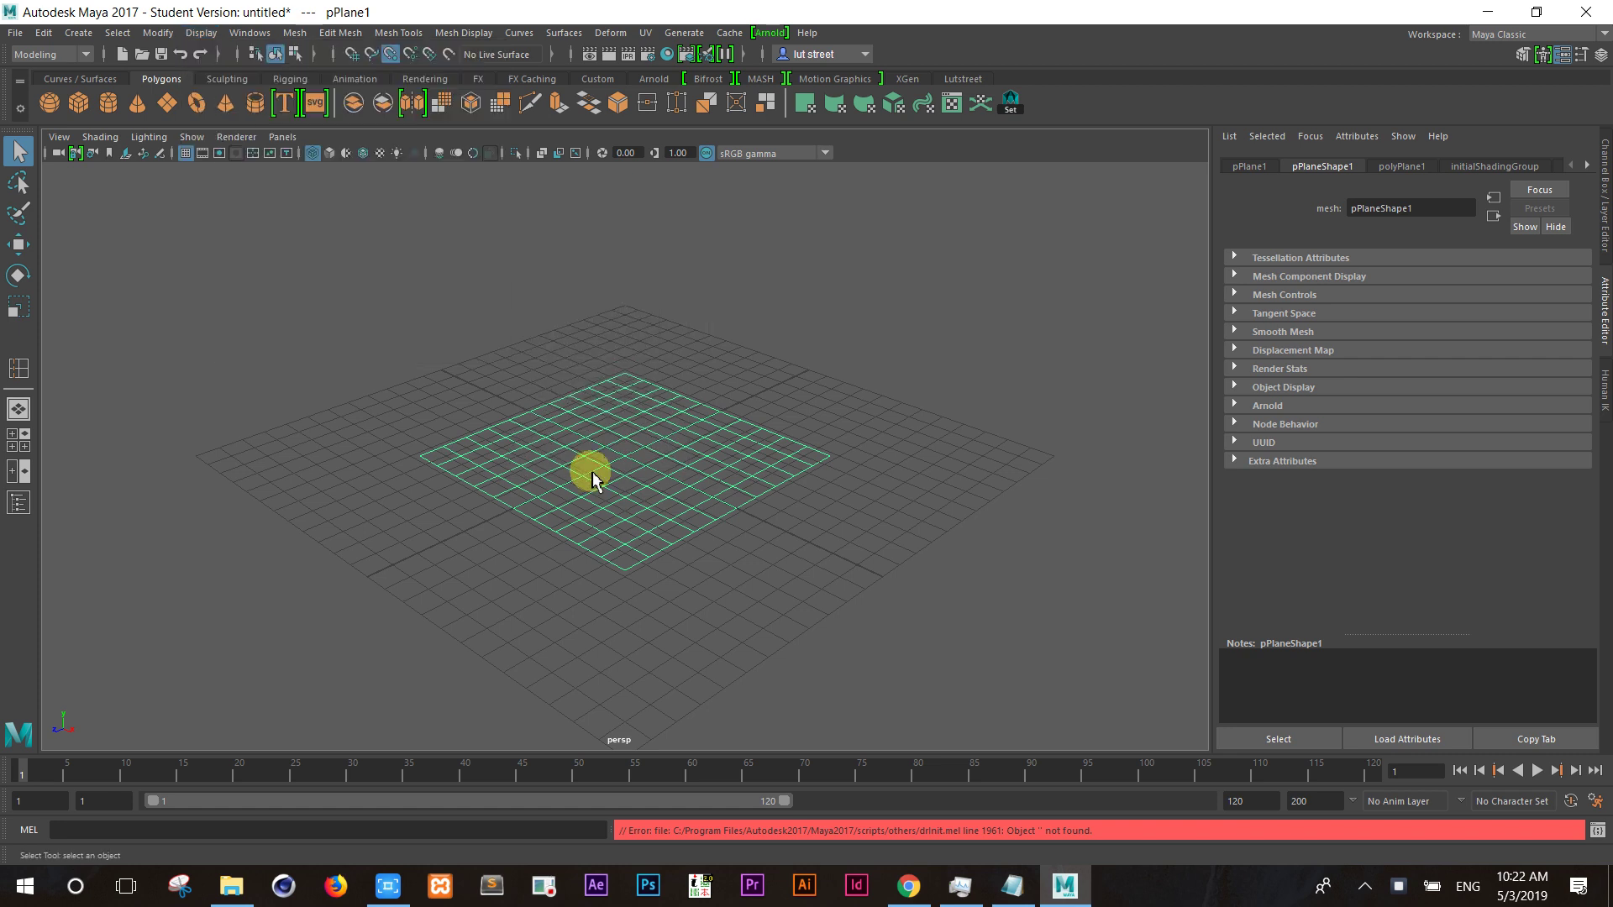
key(4)
key(5)
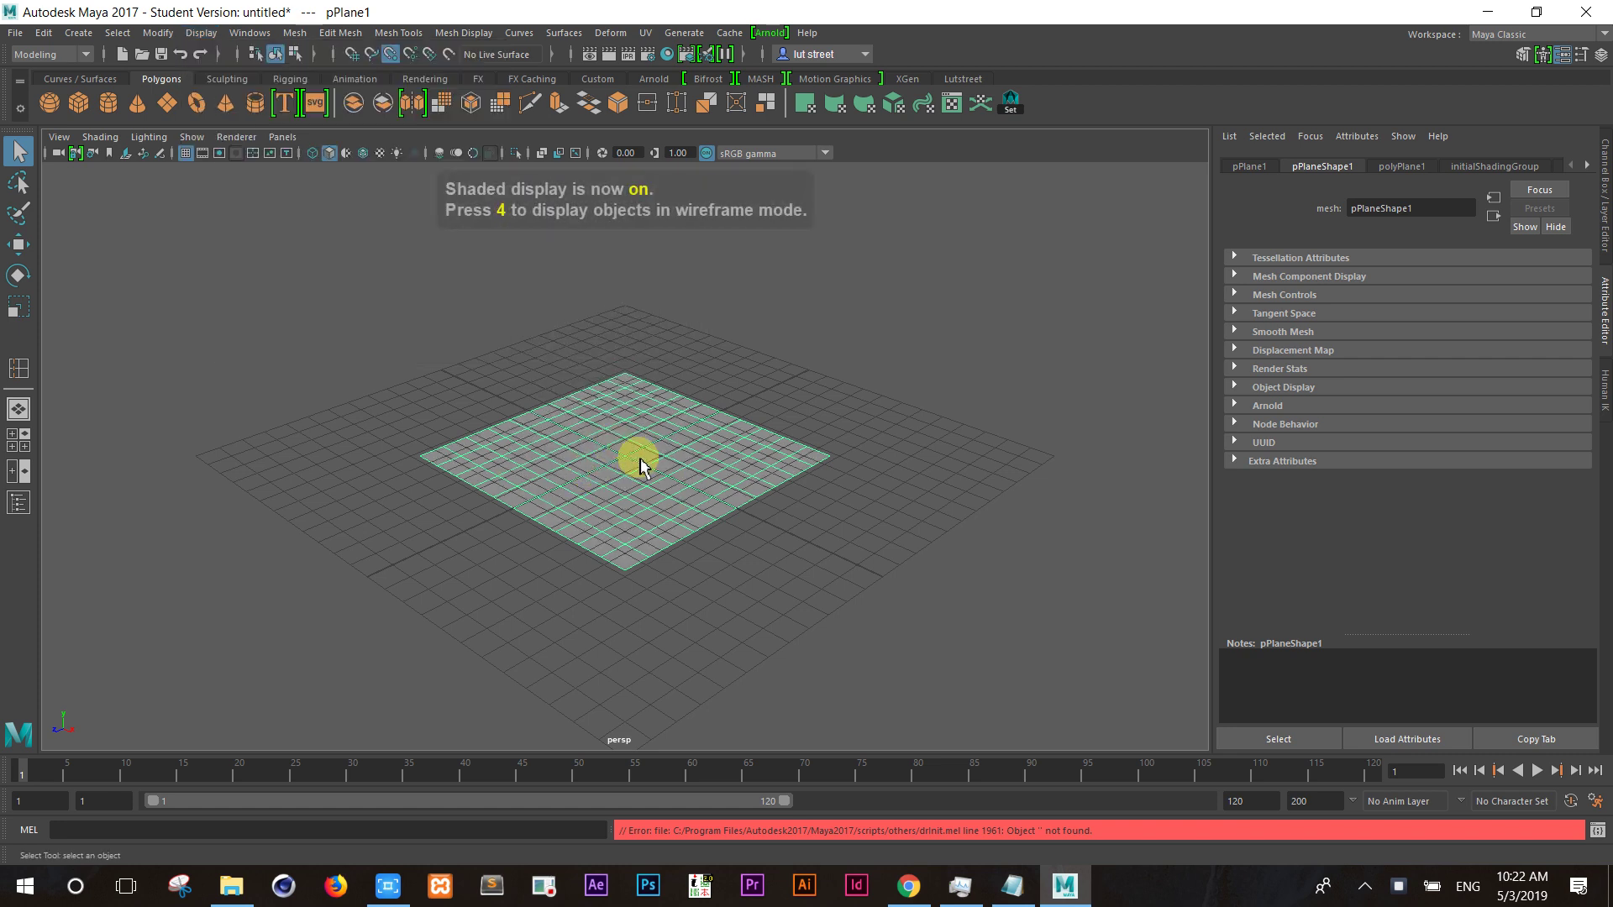
scroll(598, 504, up, 2)
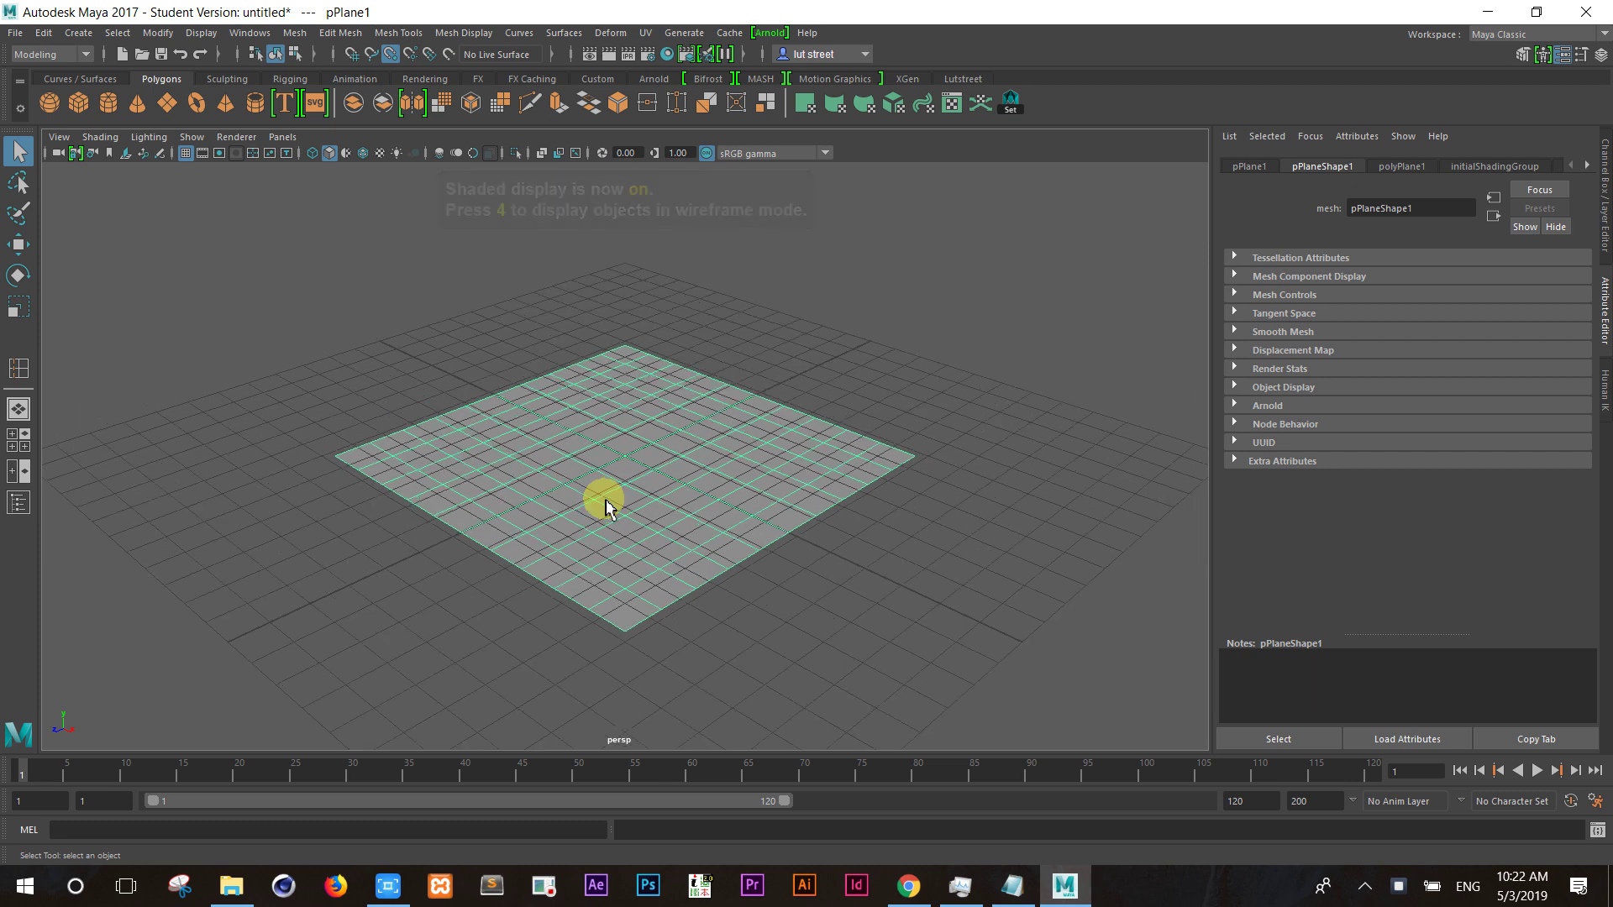
scroll(607, 504, up, 2)
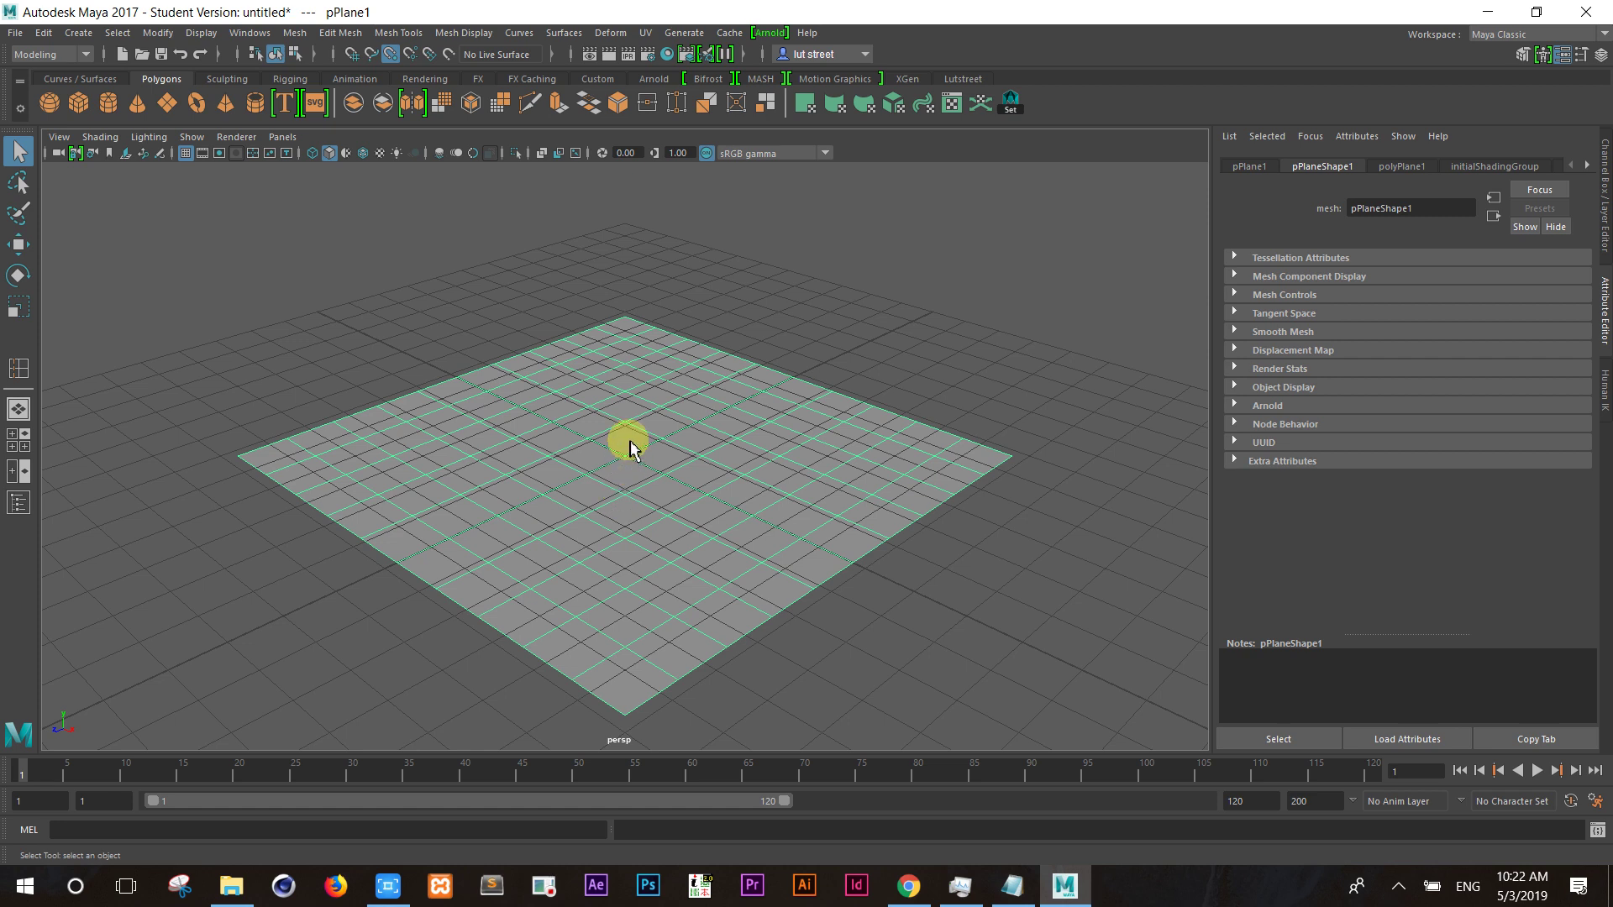
Step: Turn on Display > Polygons > Face Normals for pPlane1 and orbit around it
click(201, 32)
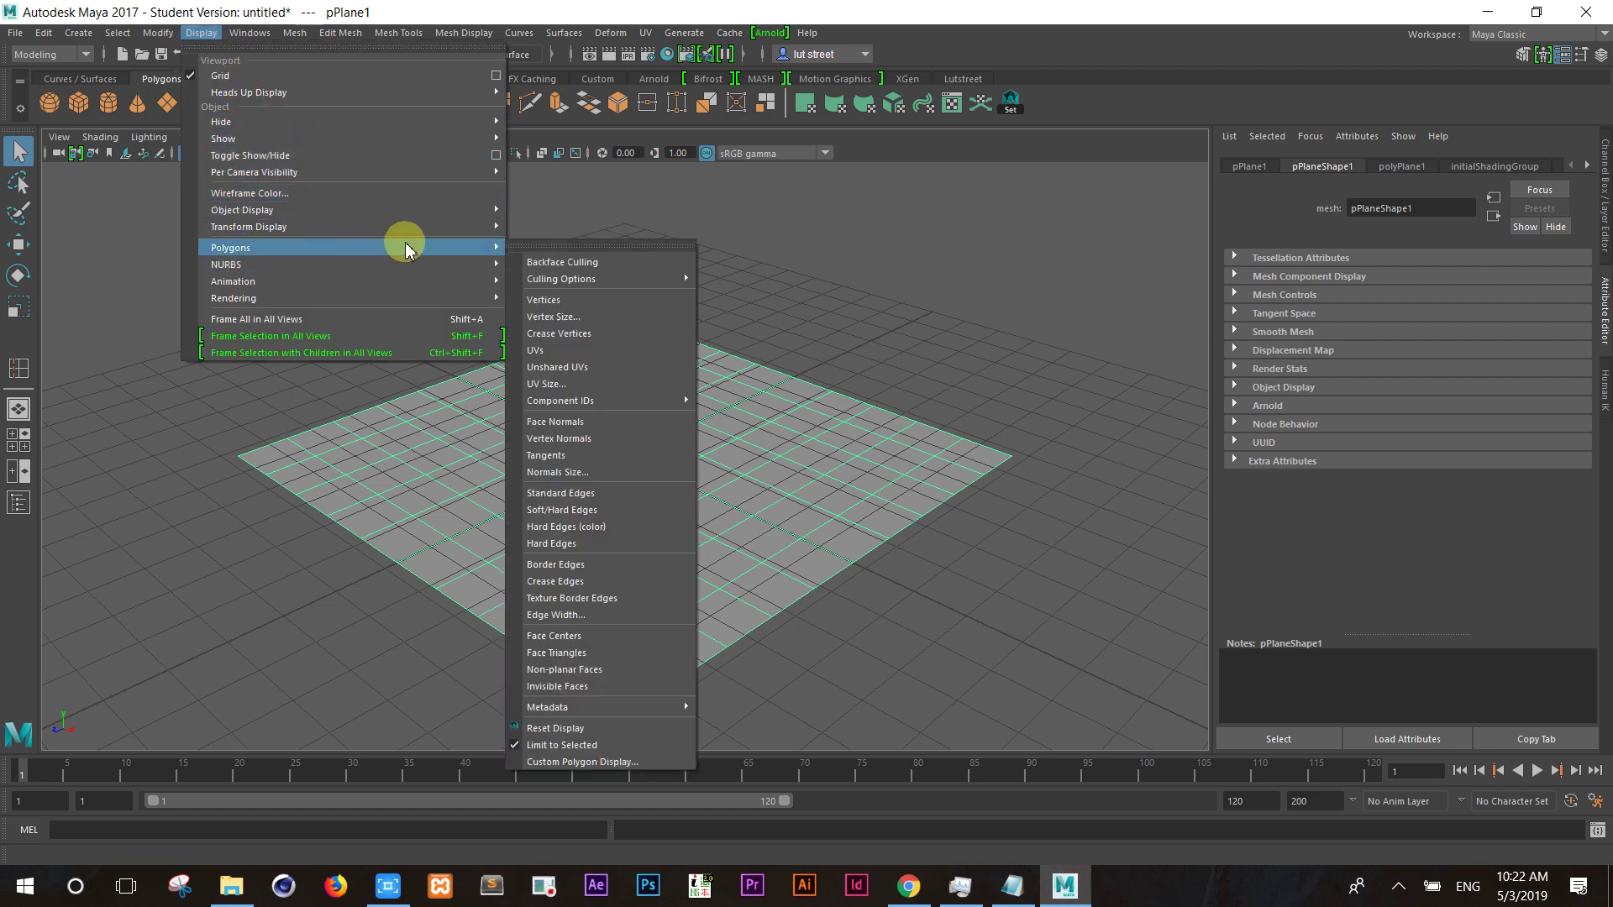
mouse_move(230, 247)
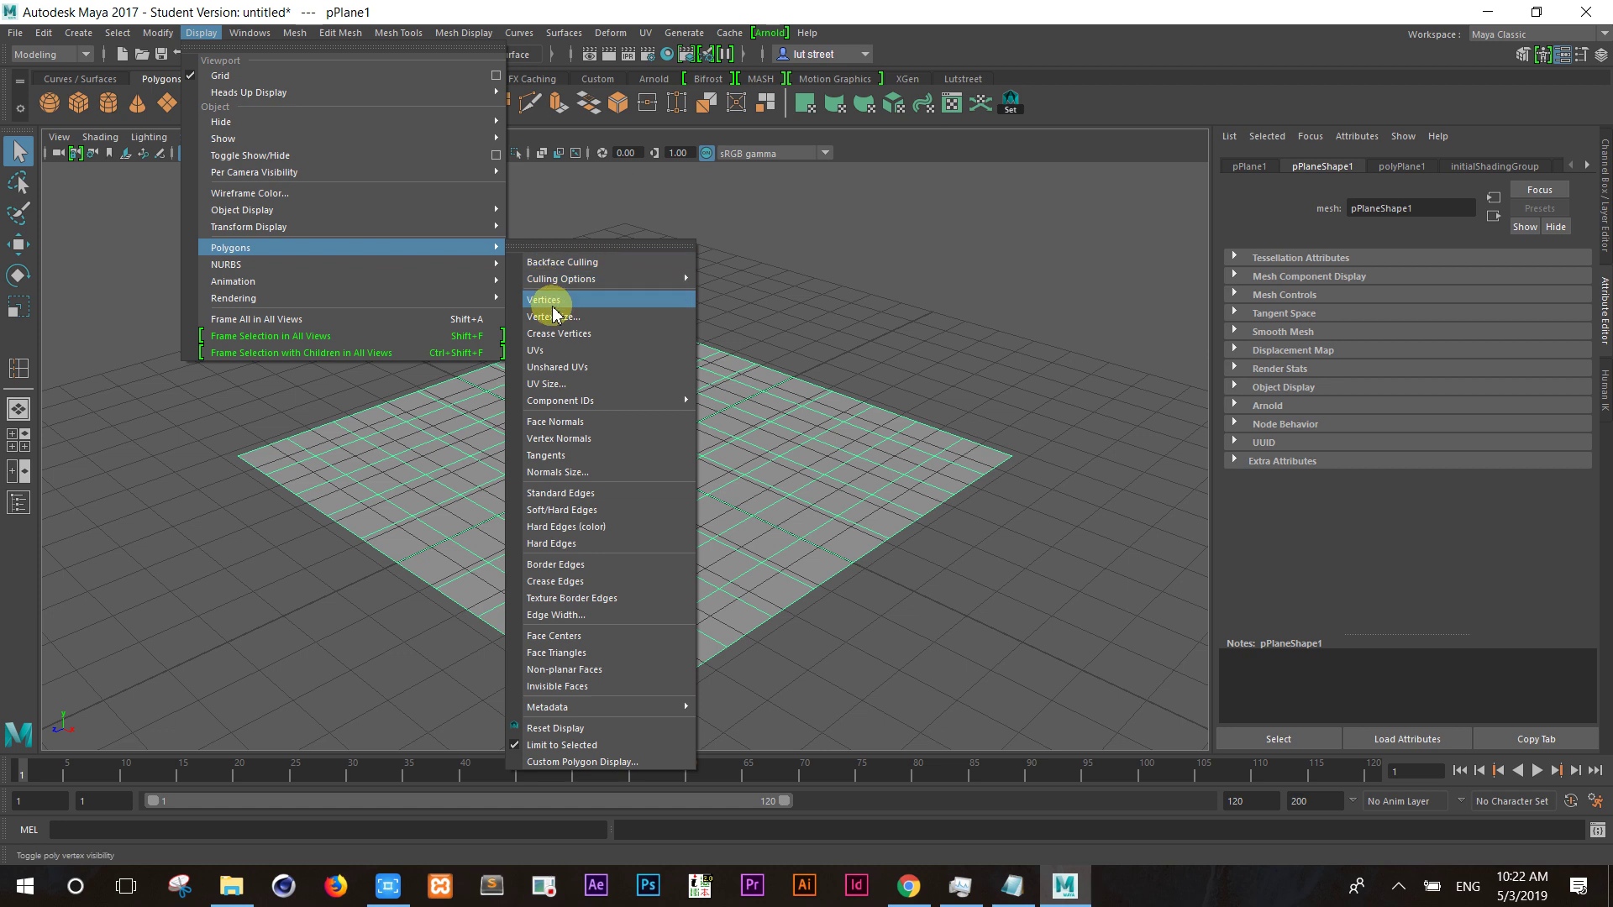
click(555, 421)
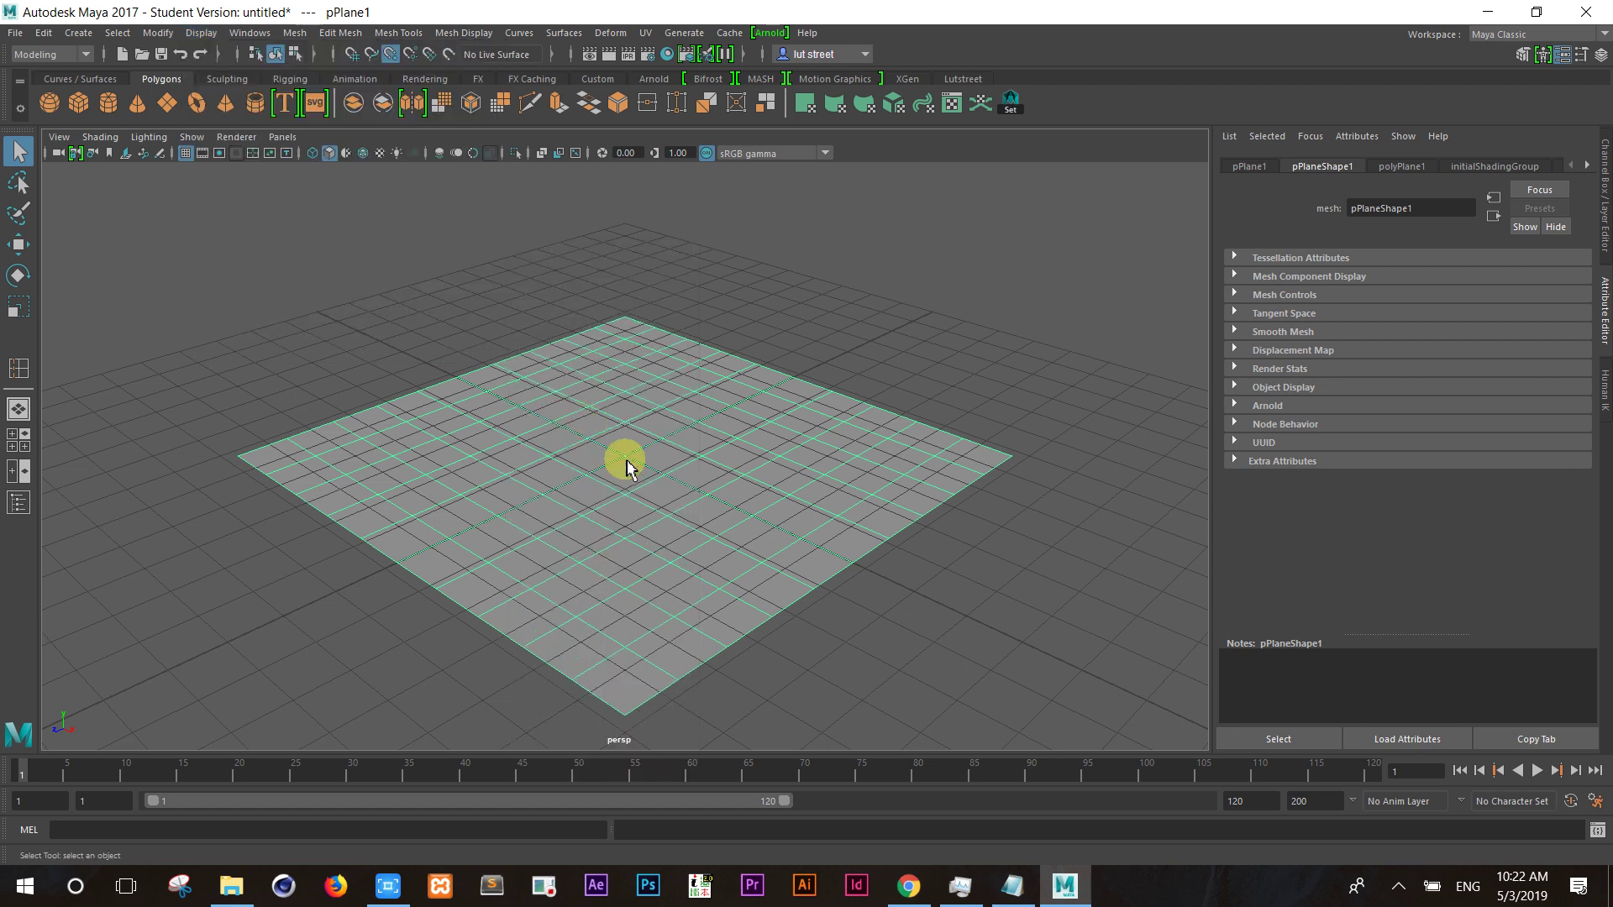
scroll(672, 479, down, 2)
scroll(663, 486, down, 3)
scroll(651, 546, up, 3)
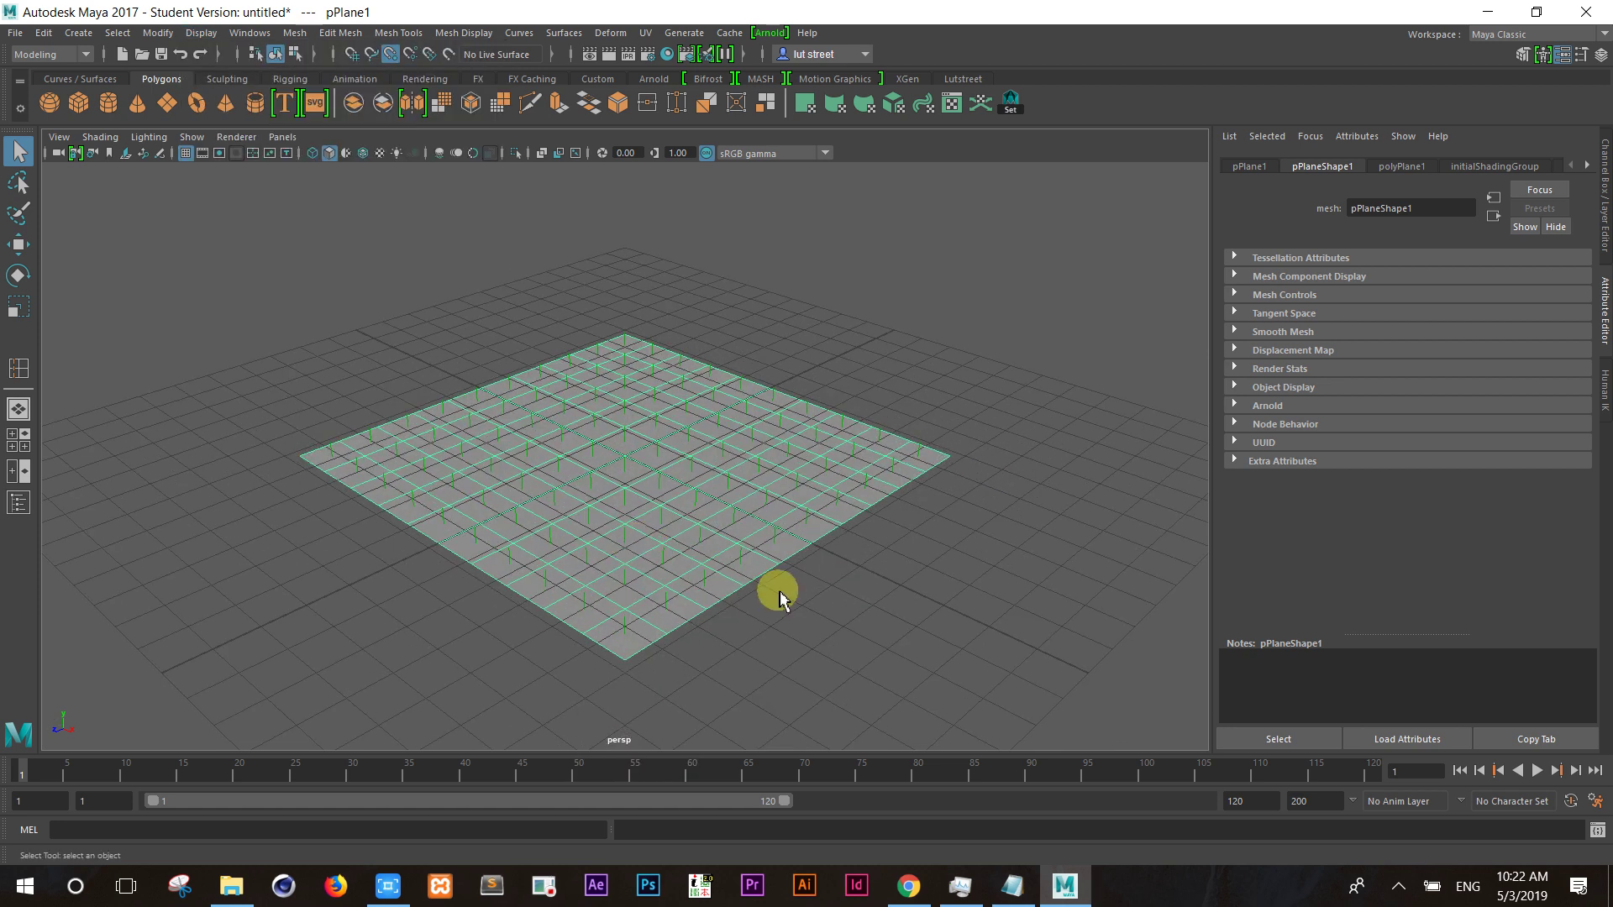
click(729, 542)
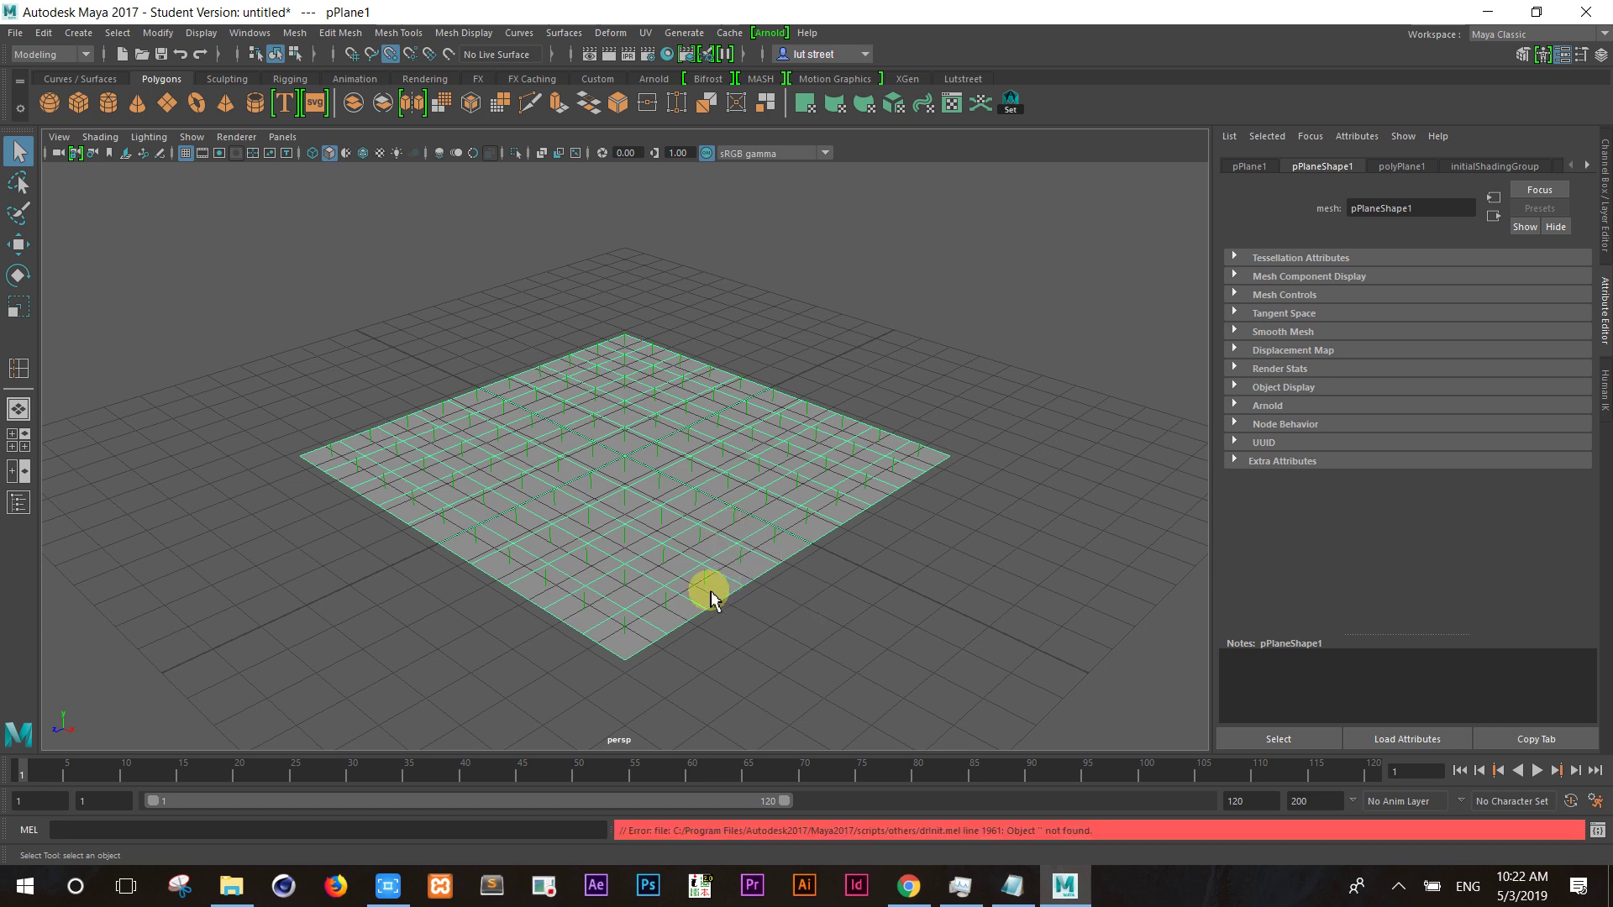
mouse_move(641, 666)
alt+mouse_down()
mouse_move(677, 569)
mouse_move(773, 627)
mouse_move(710, 620)
mouse_move(720, 630)
mouse_move(666, 453)
mouse_move(666, 515)
alt+mouse_up()
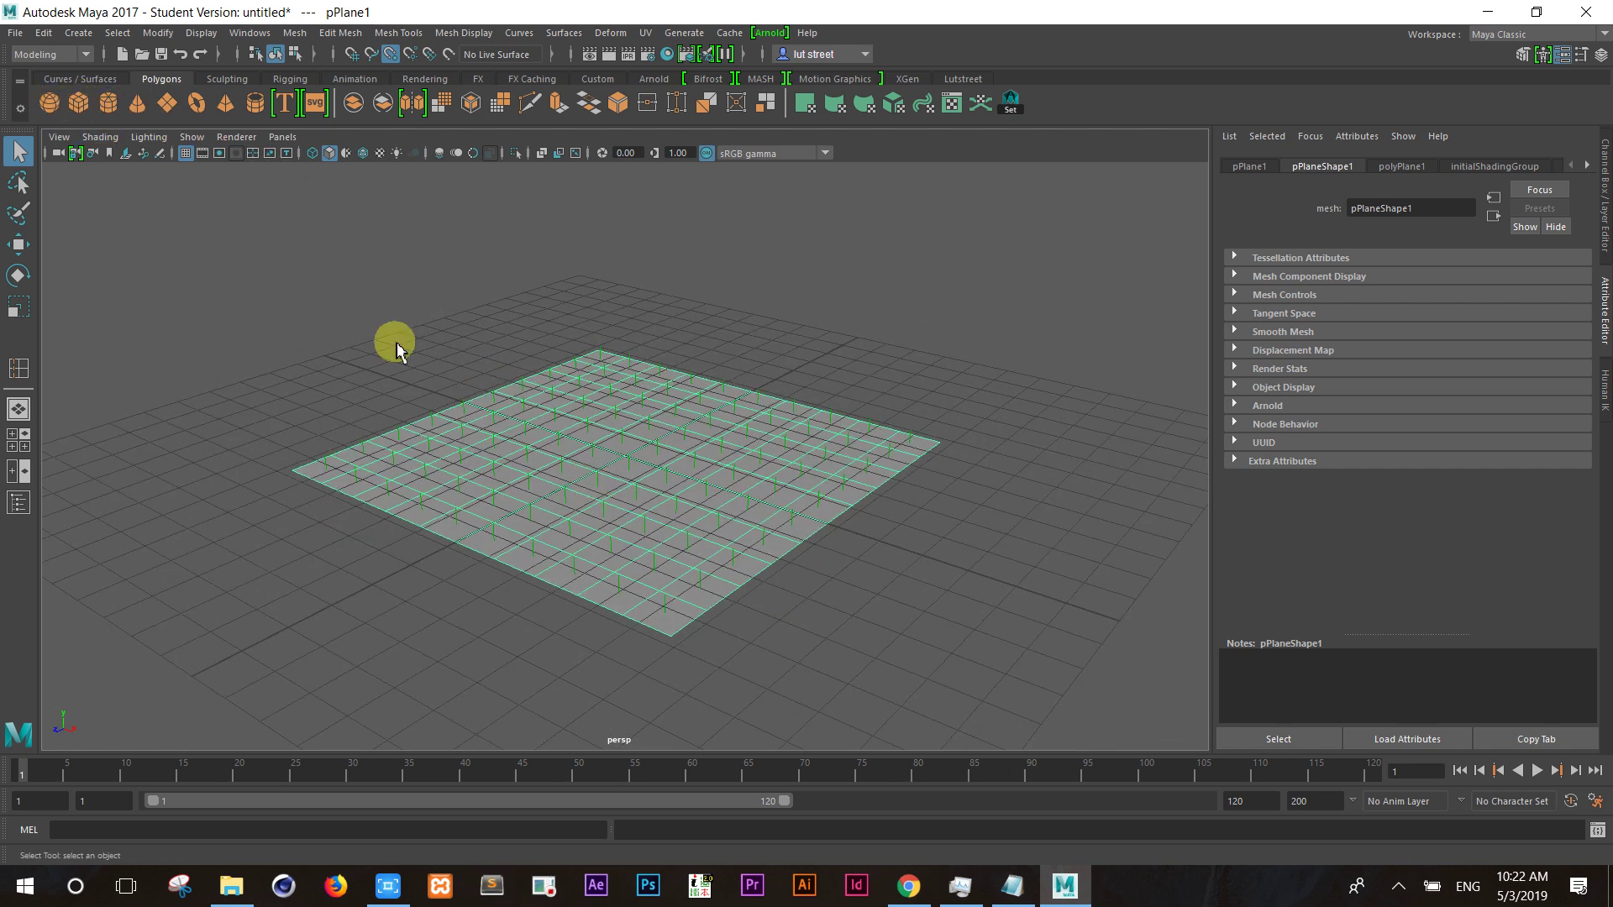
Step: Create a polygon sphere and move it off the plane's left edge
click(658, 476)
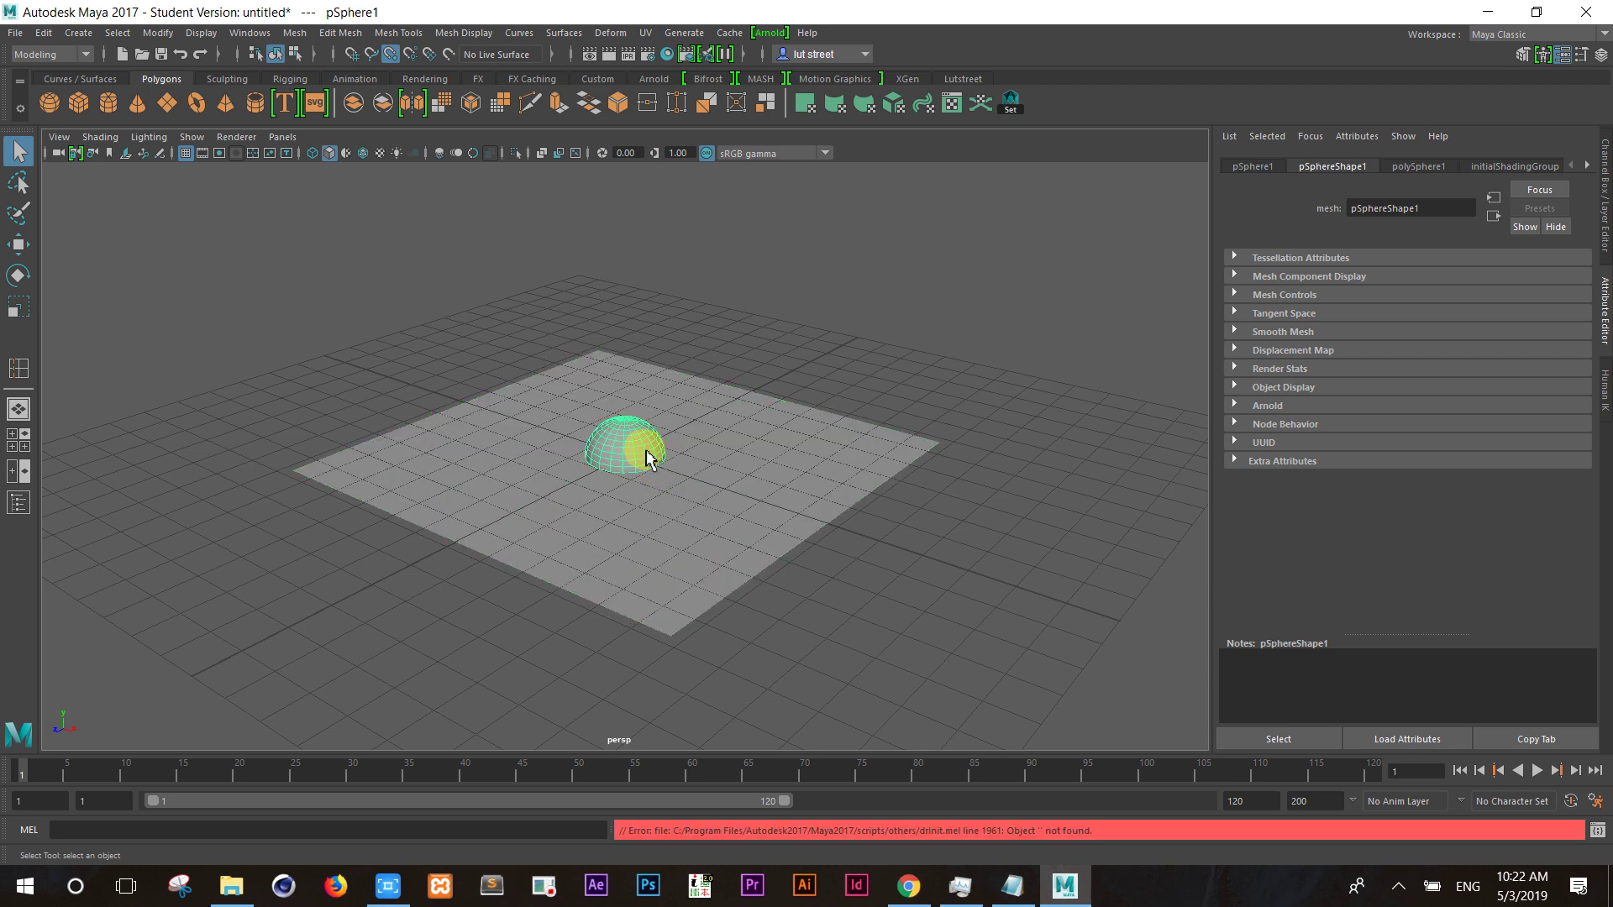
click(446, 432)
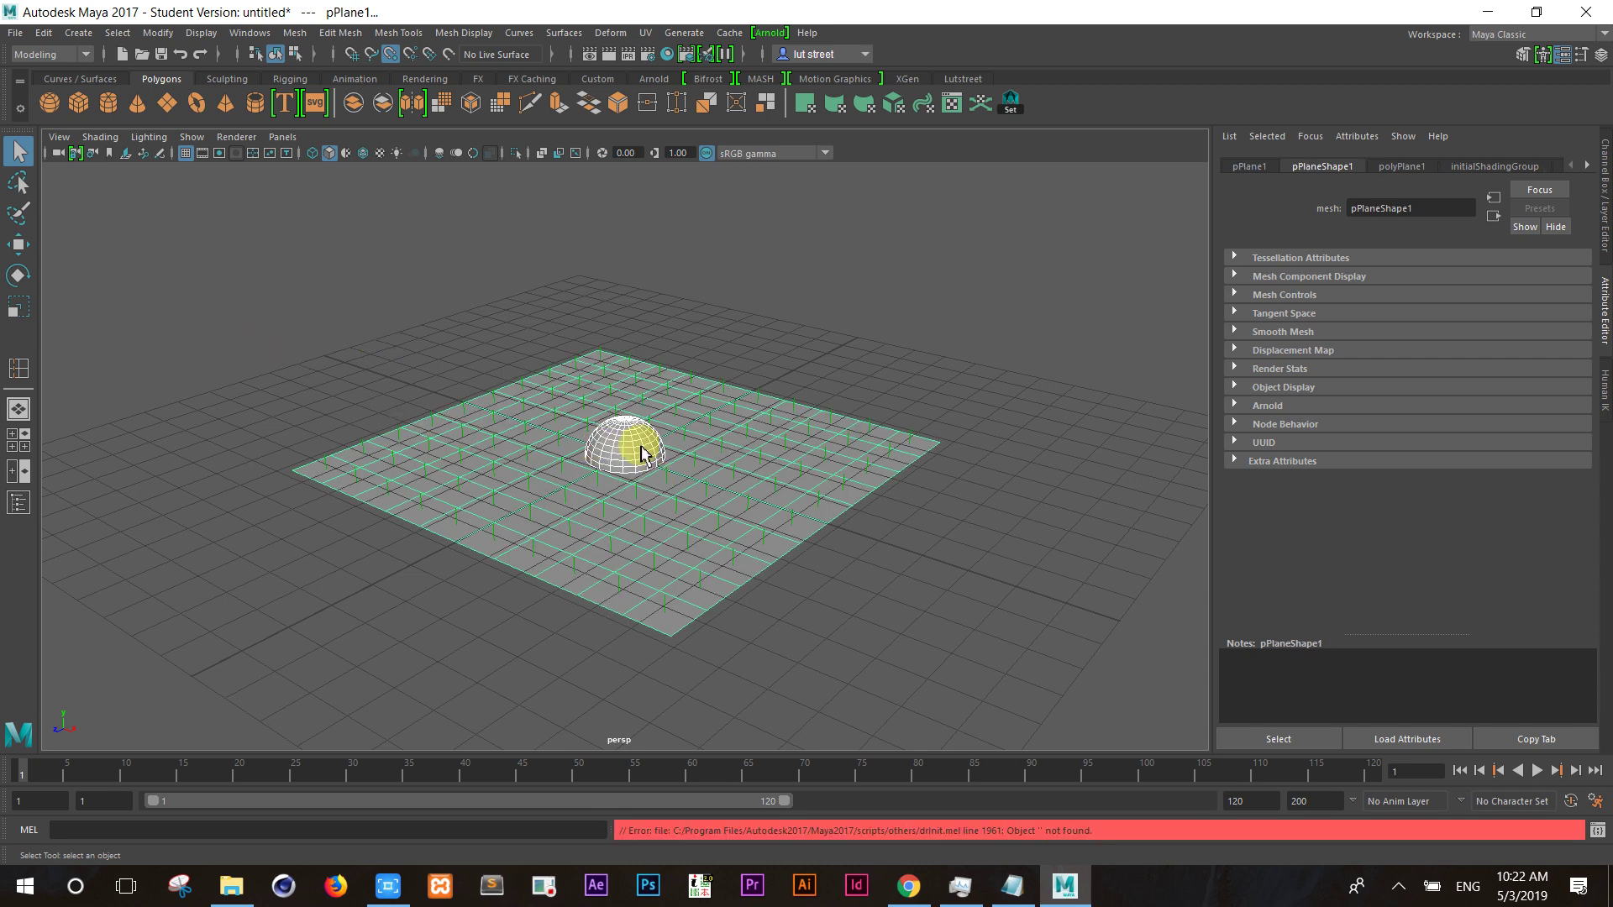
click(592, 425)
click(18, 244)
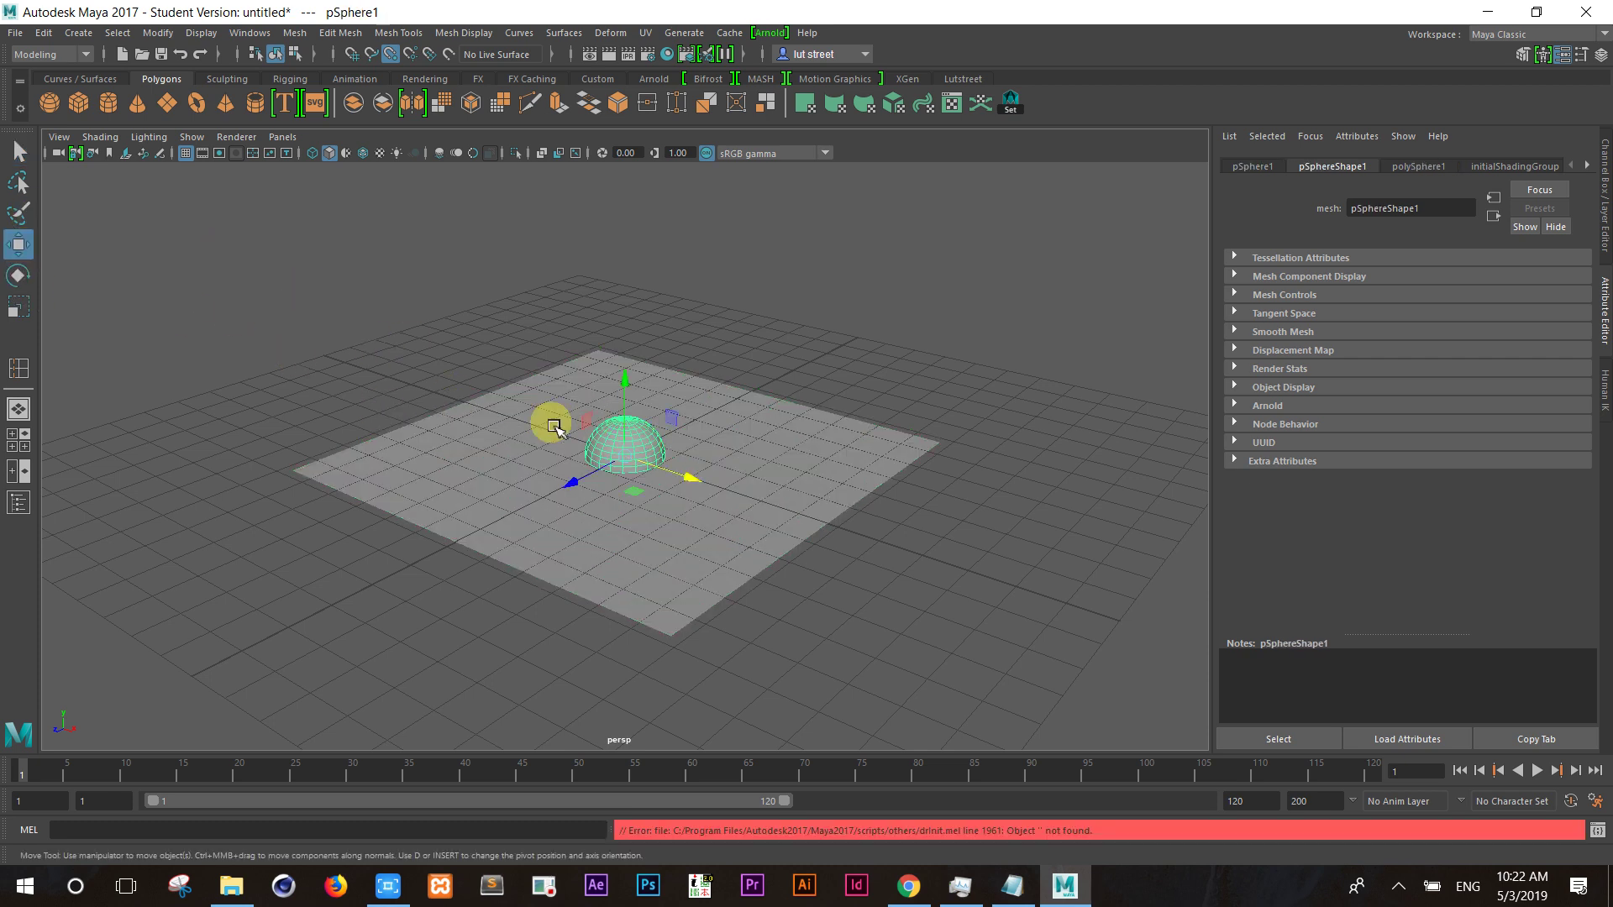
drag(619, 457, 252, 418)
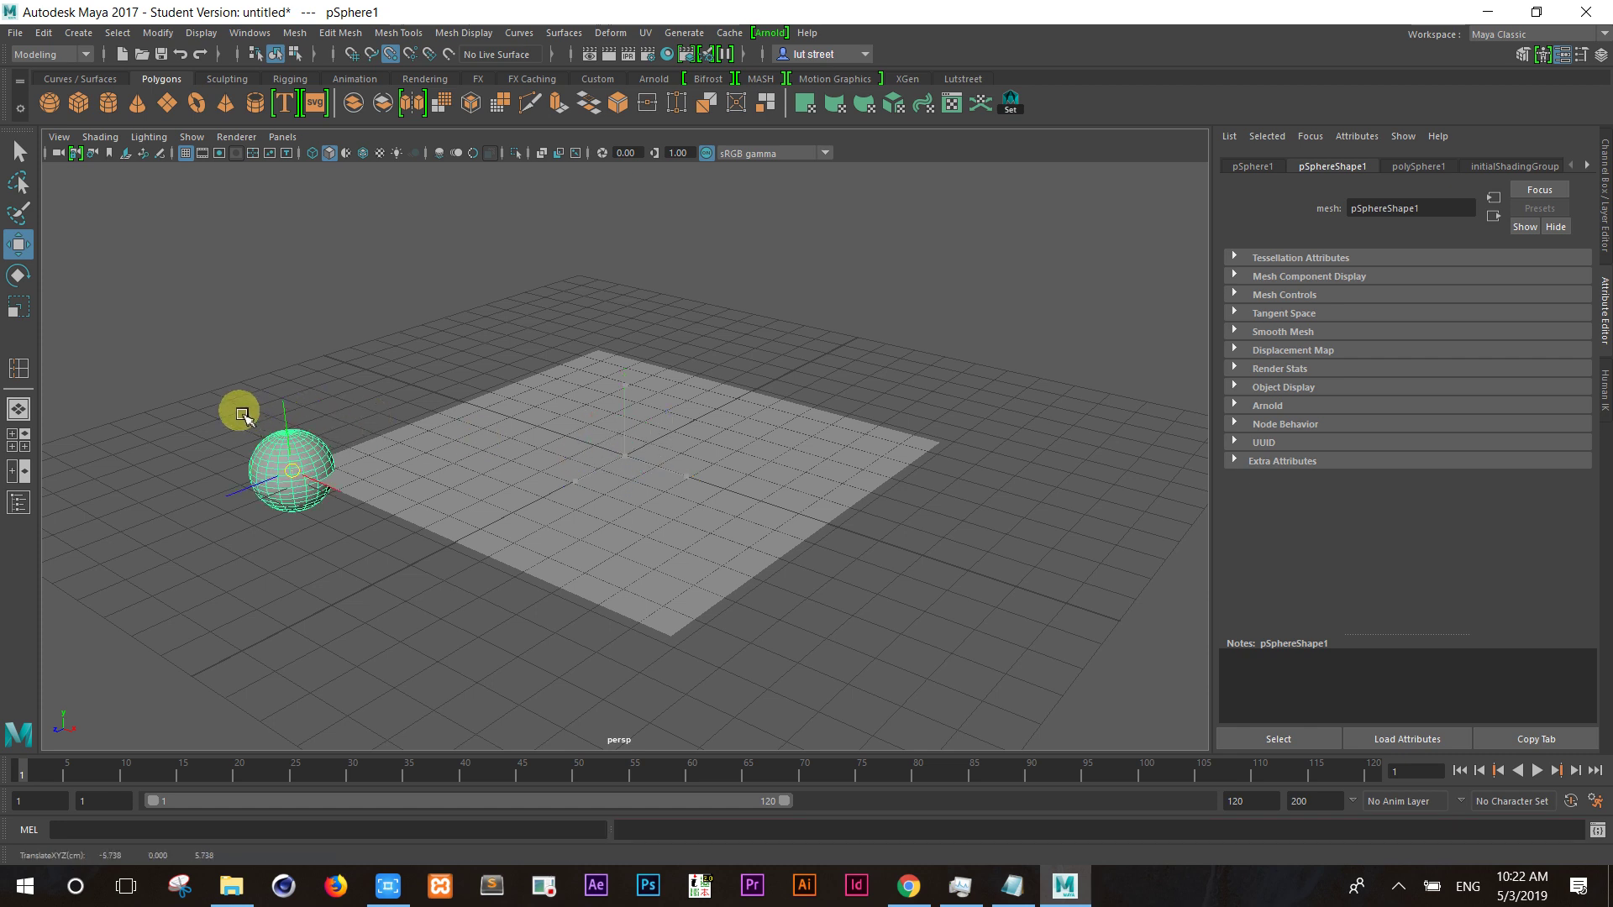
Step: Scale pSphere1 up about 3.2 times and slide it along the Z axis
click(19, 306)
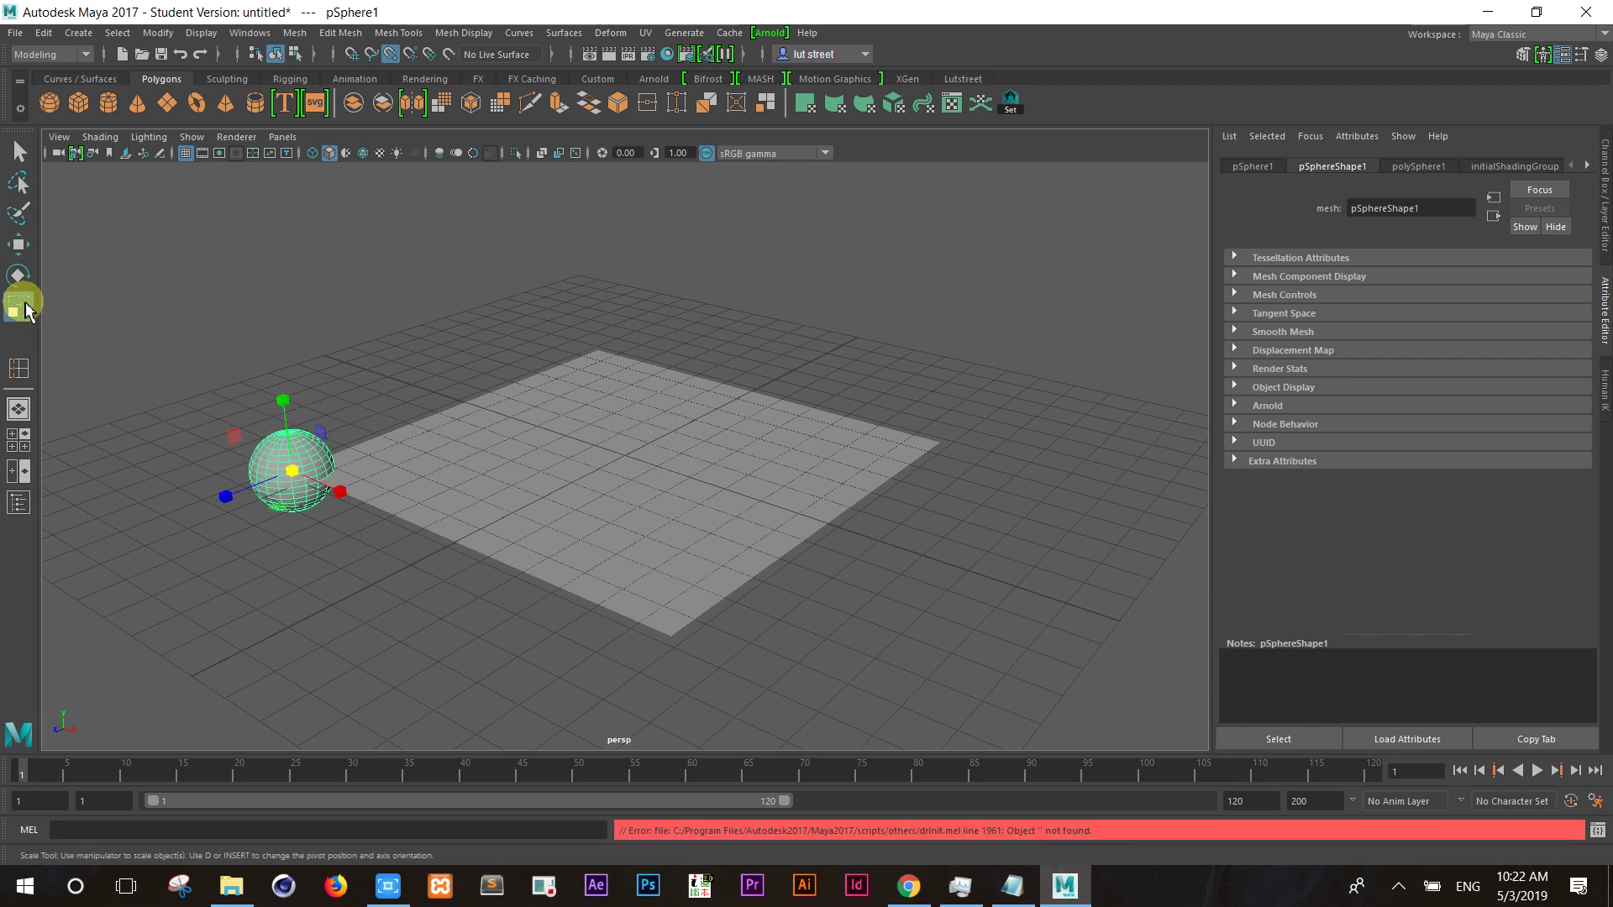
drag(300, 472, 442, 767)
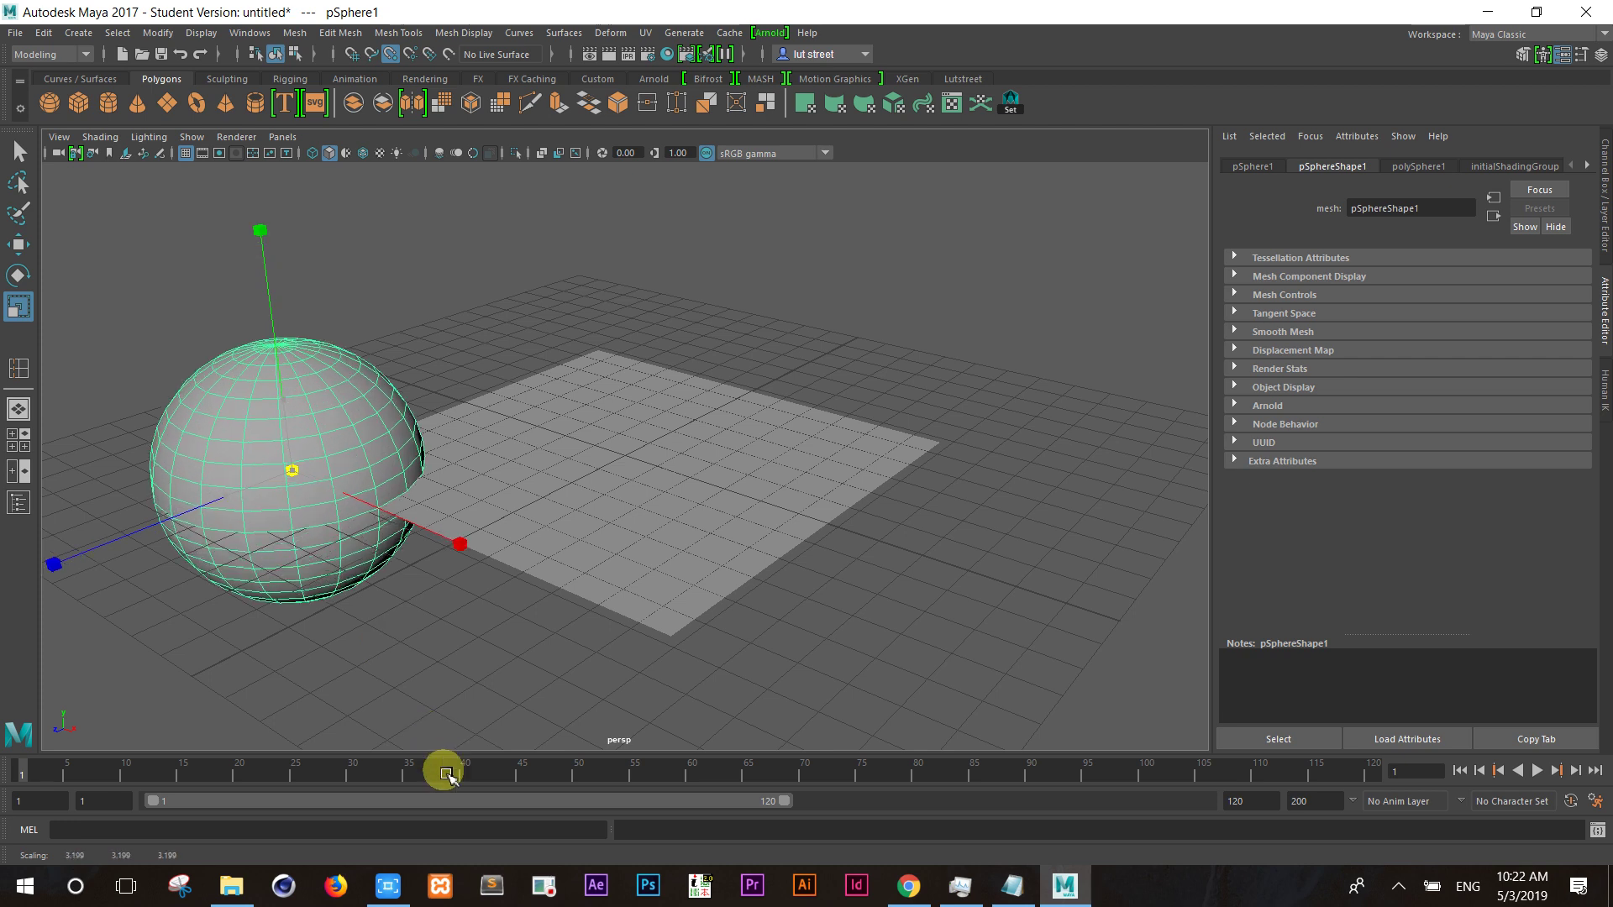
key(w)
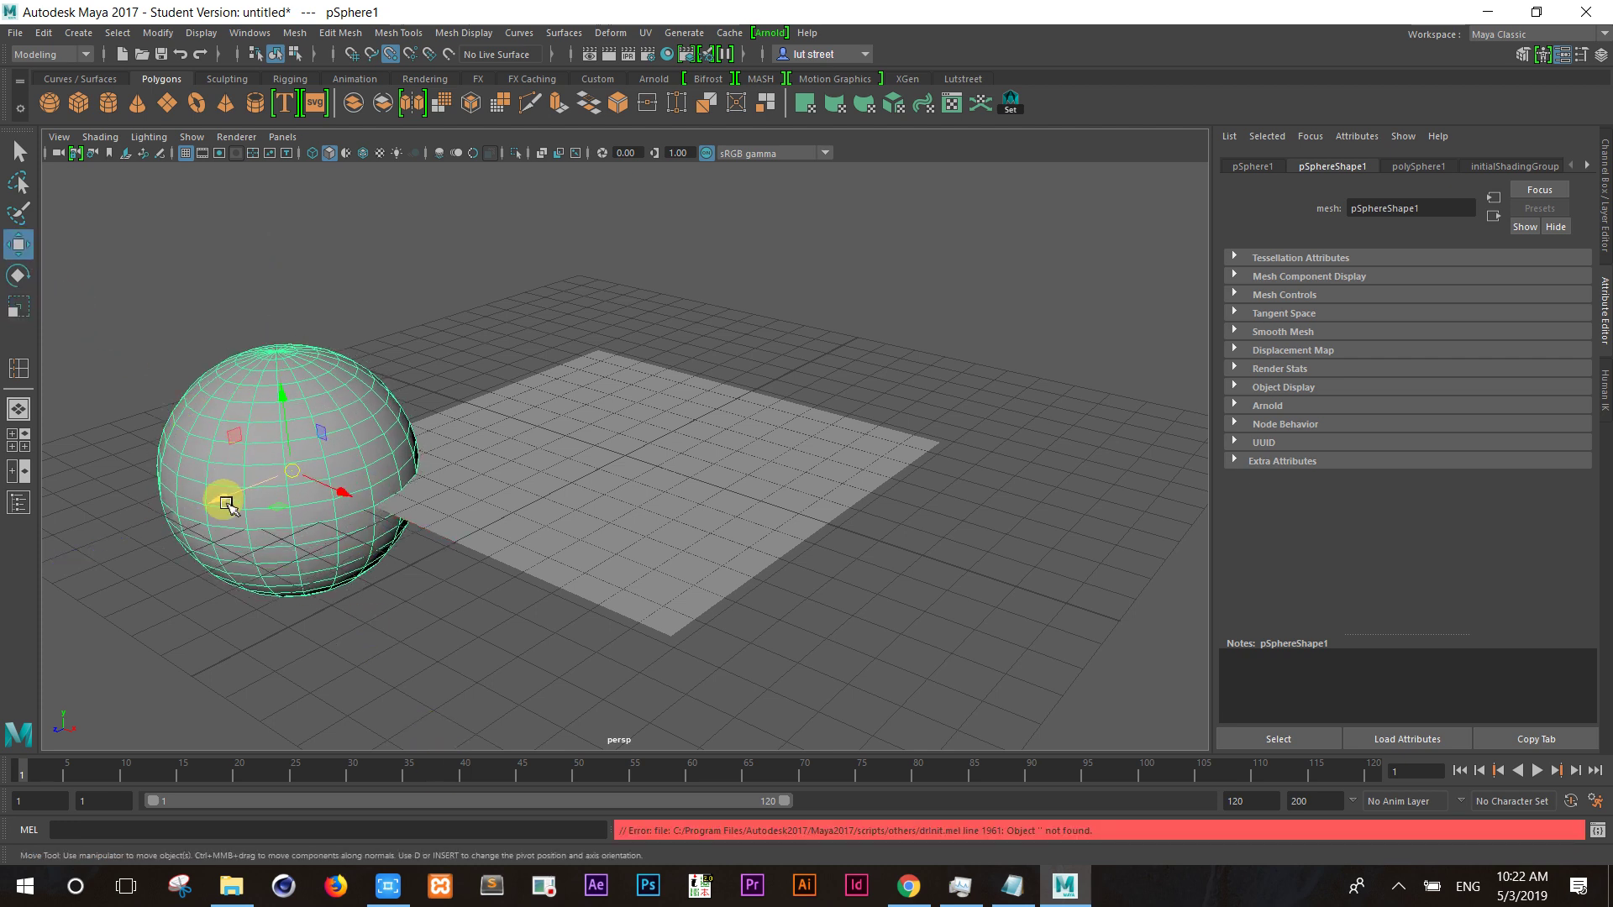
drag(225, 496, 148, 513)
click(209, 507)
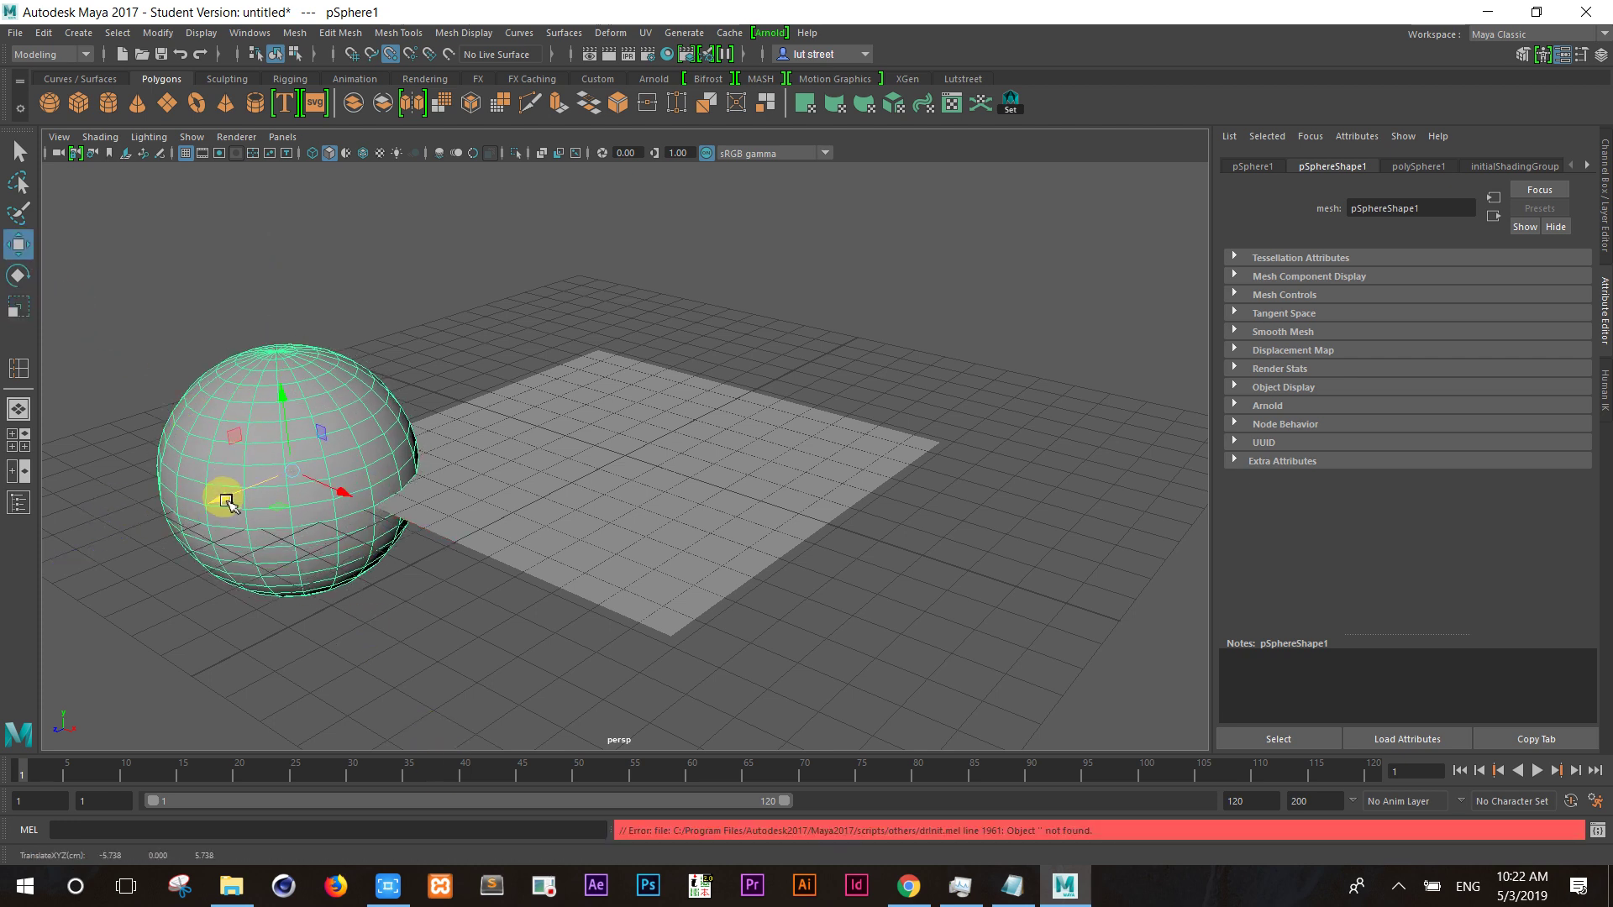
scroll(342, 475, down, 3)
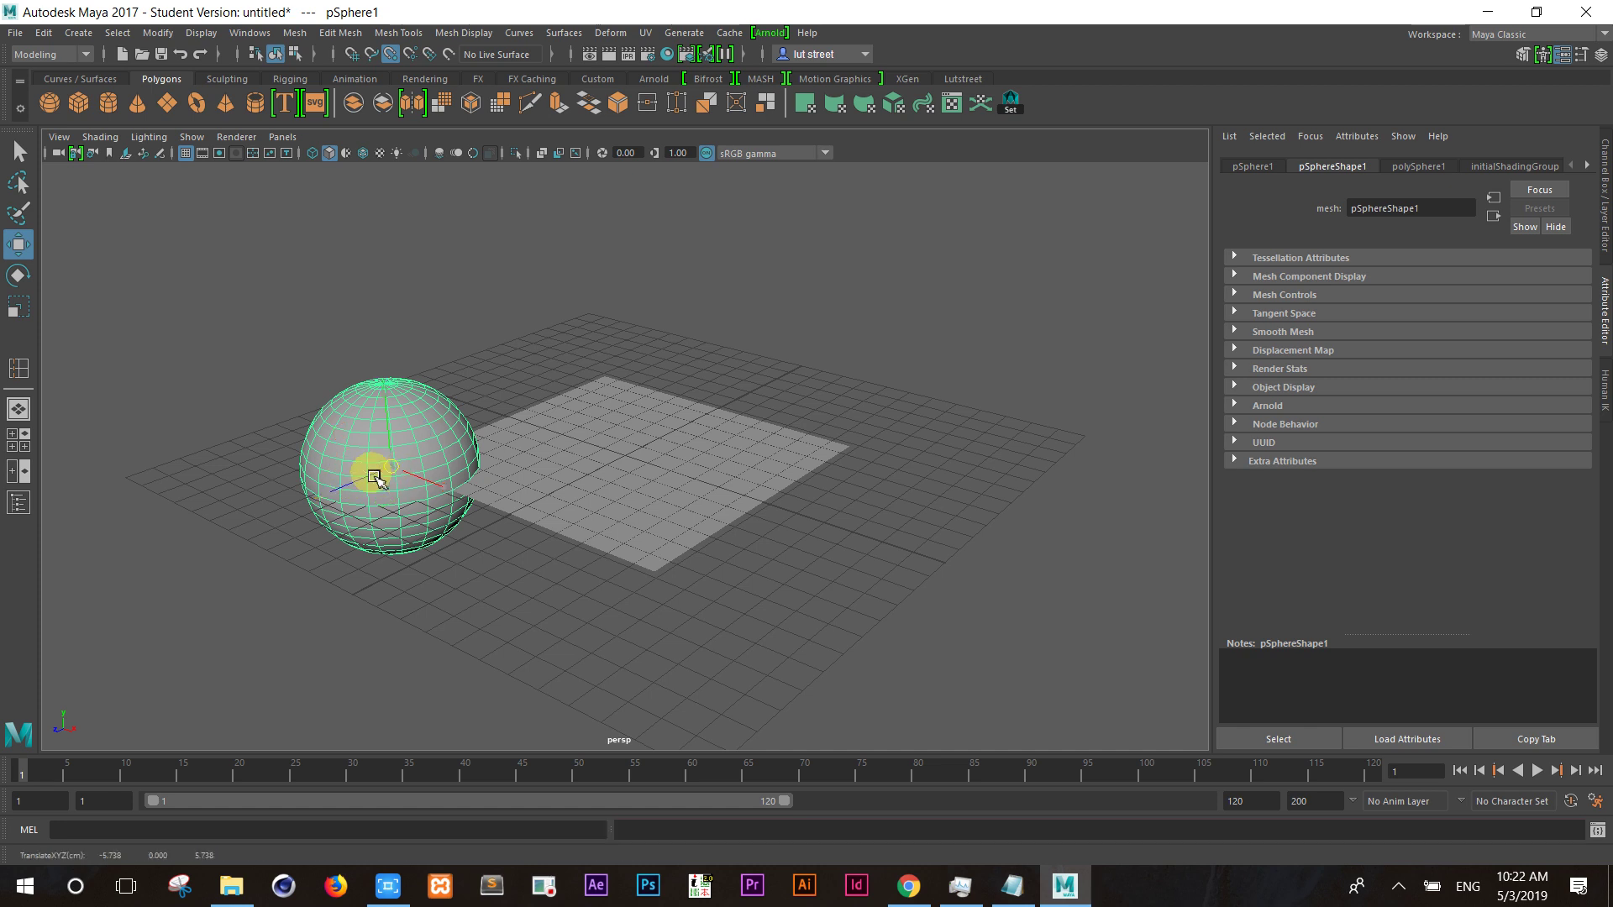
scroll(404, 468, up, 2)
scroll(403, 468, up, 2)
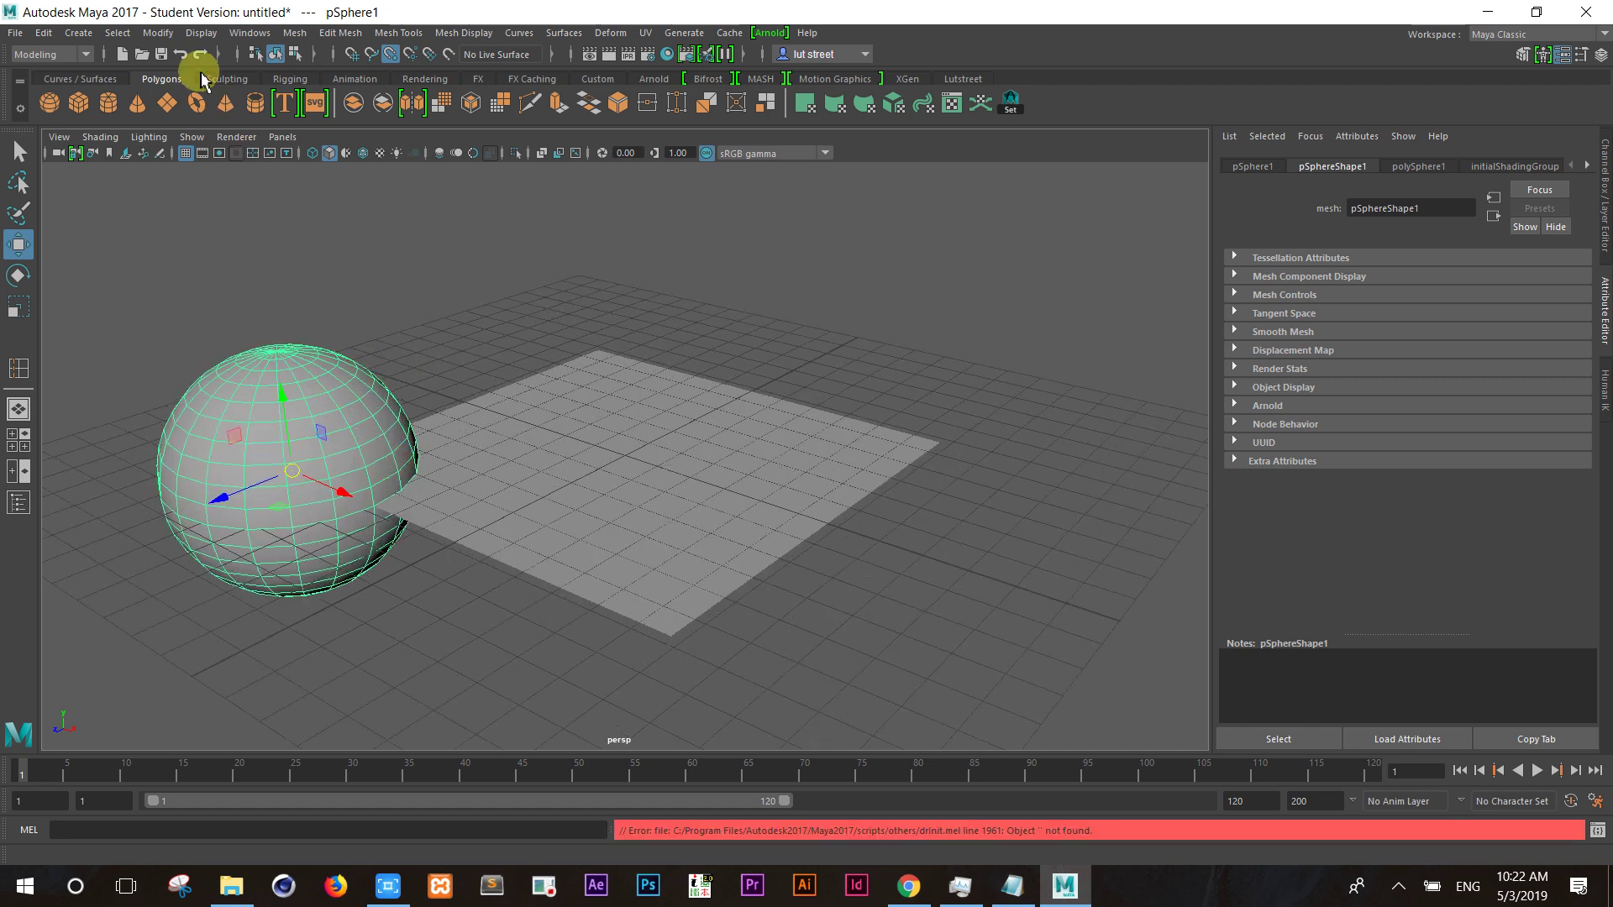
Step: Show face normals on pSphere1 via Display > Polygons > Face Normals
click(202, 32)
mouse_move(231, 247)
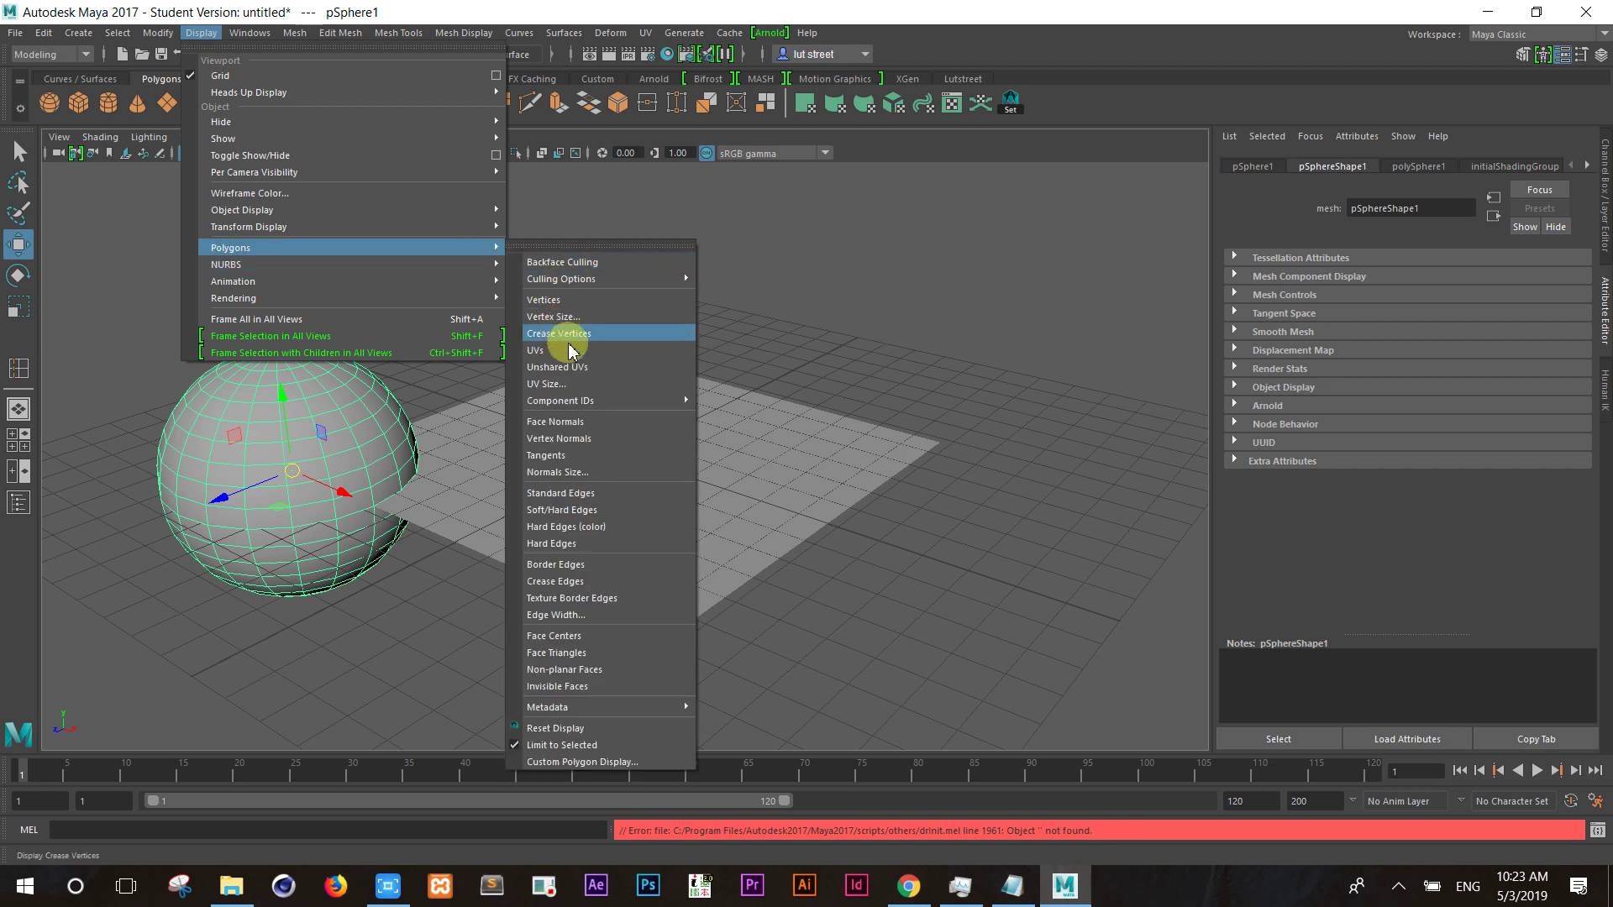
click(577, 426)
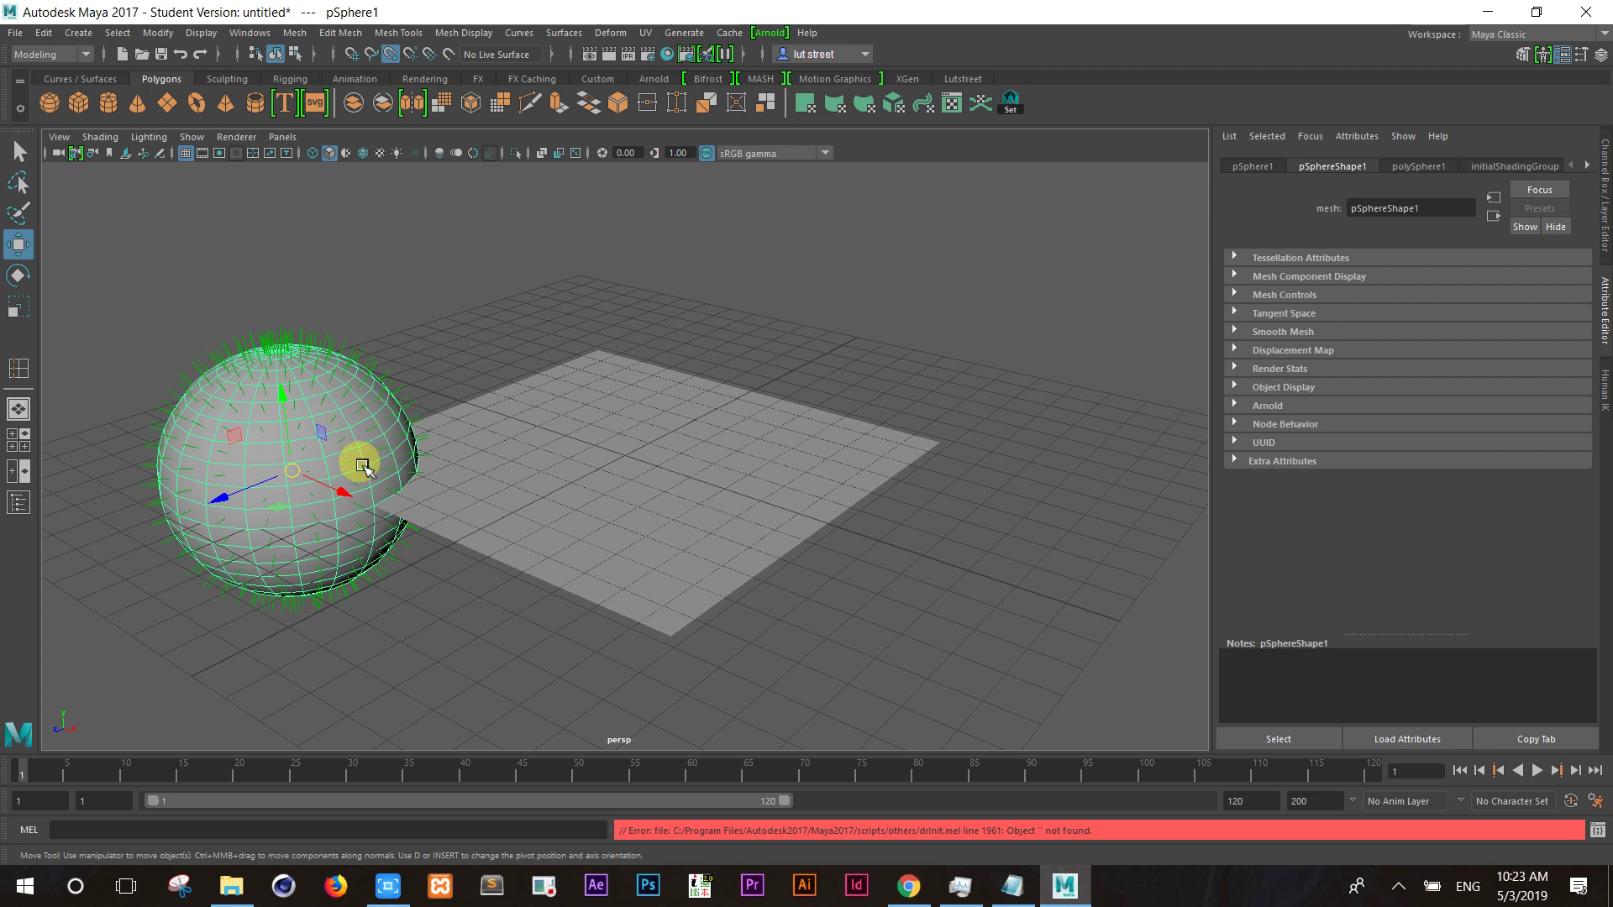
scroll(341, 566, up, 1)
scroll(342, 565, up, 1)
scroll(328, 462, down, 1)
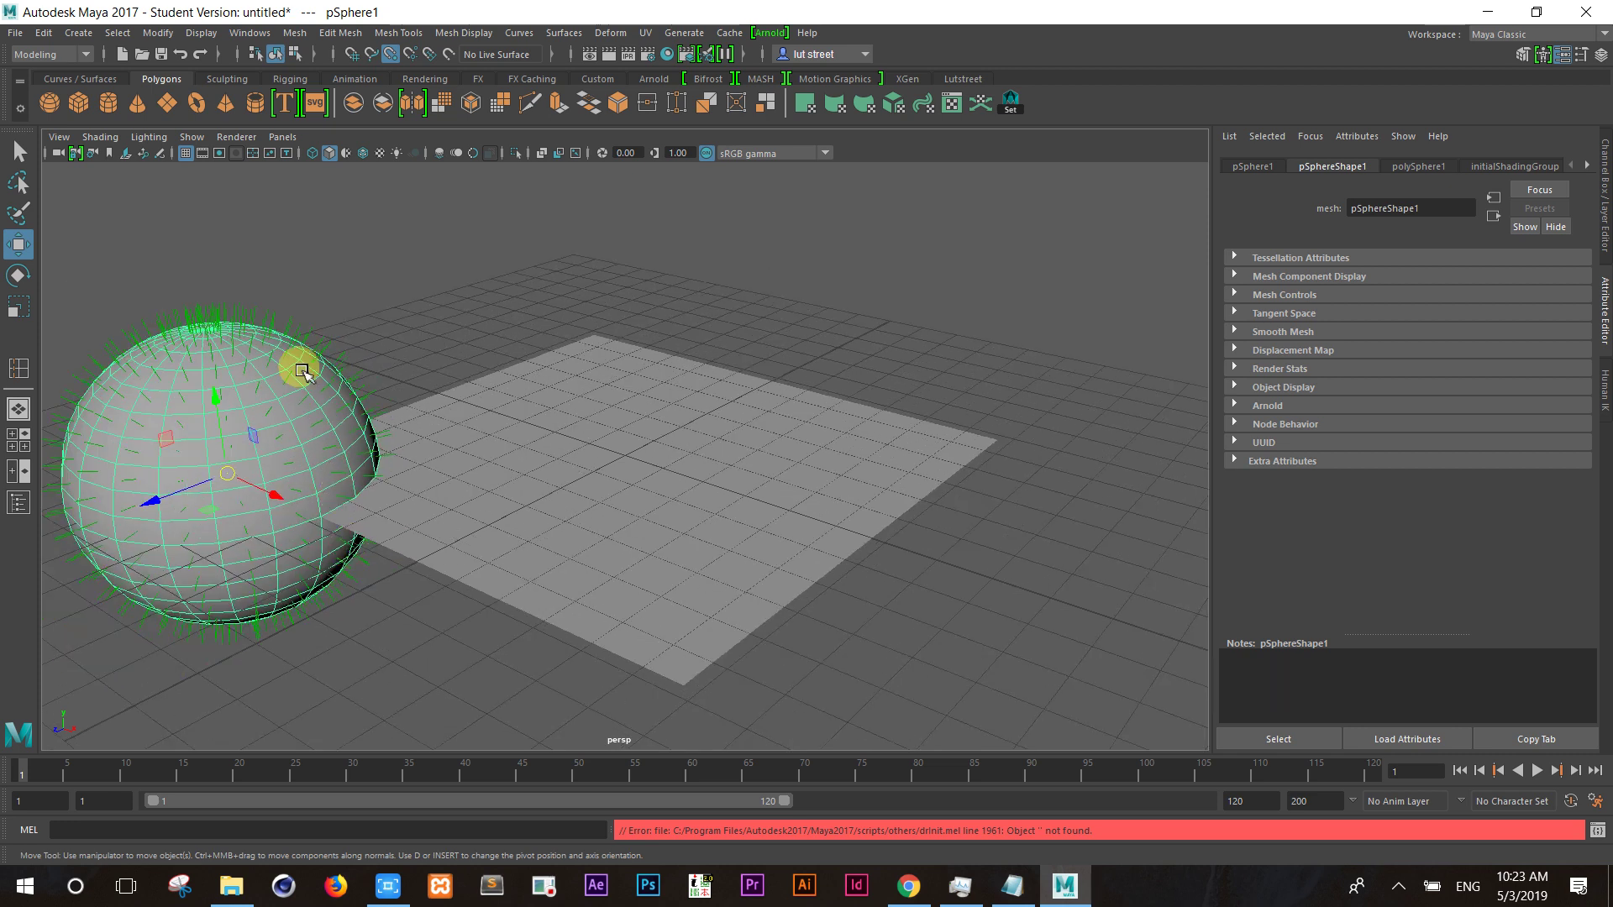
Step: Add a polygon cone, scale it about 2.18 times, and raise it along Y onto the plane
click(145, 112)
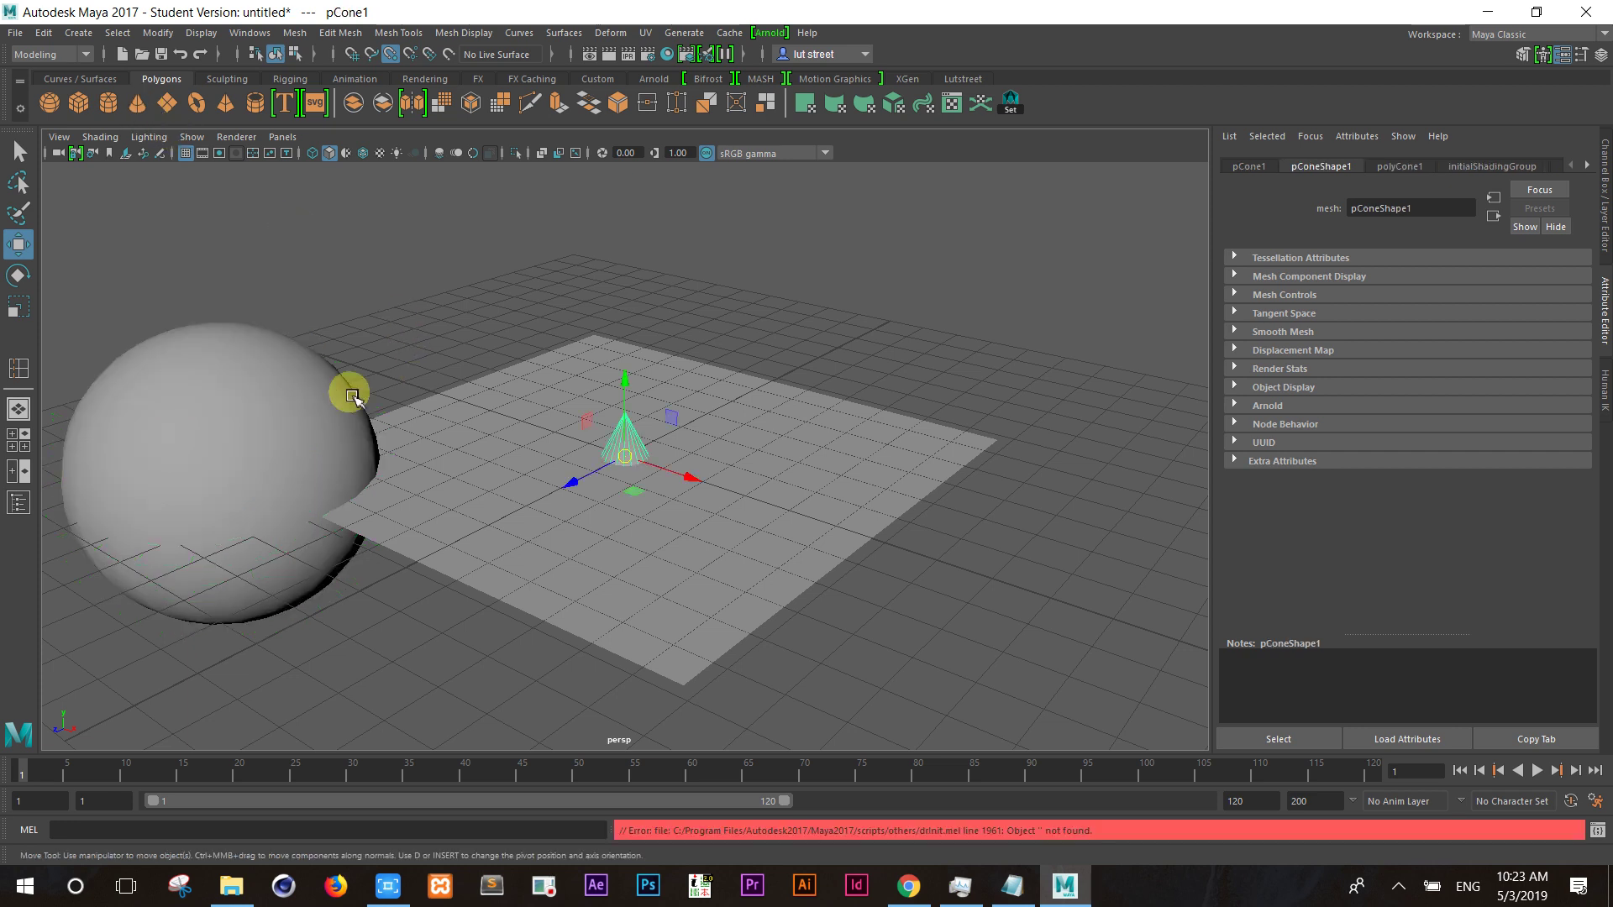
click(19, 308)
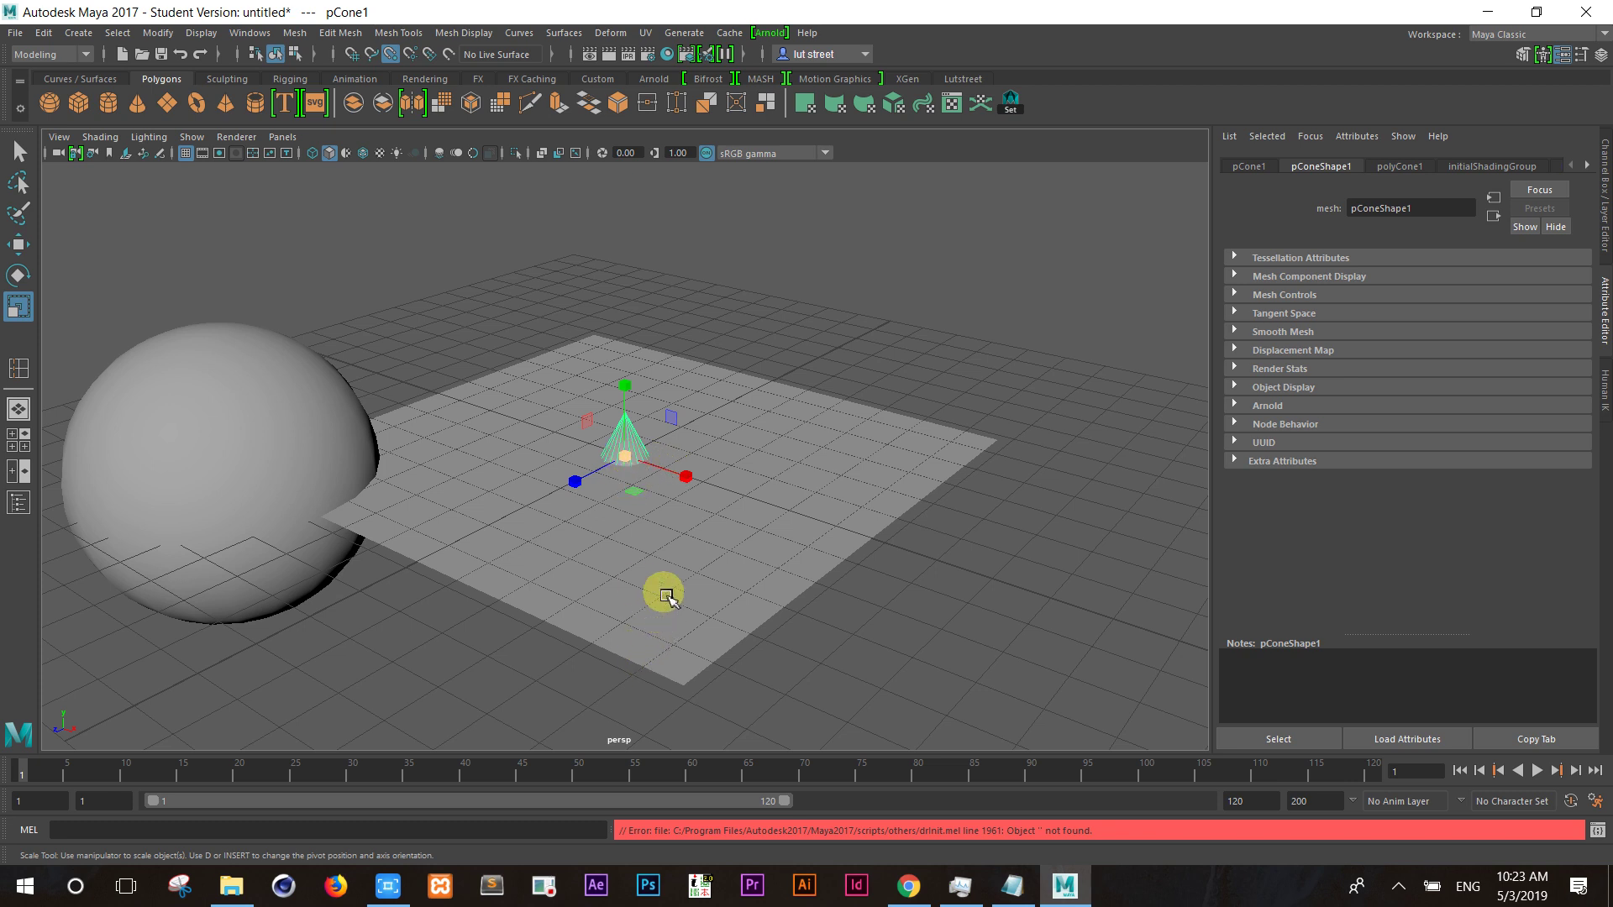
middle_drag(666, 595, 653, 501)
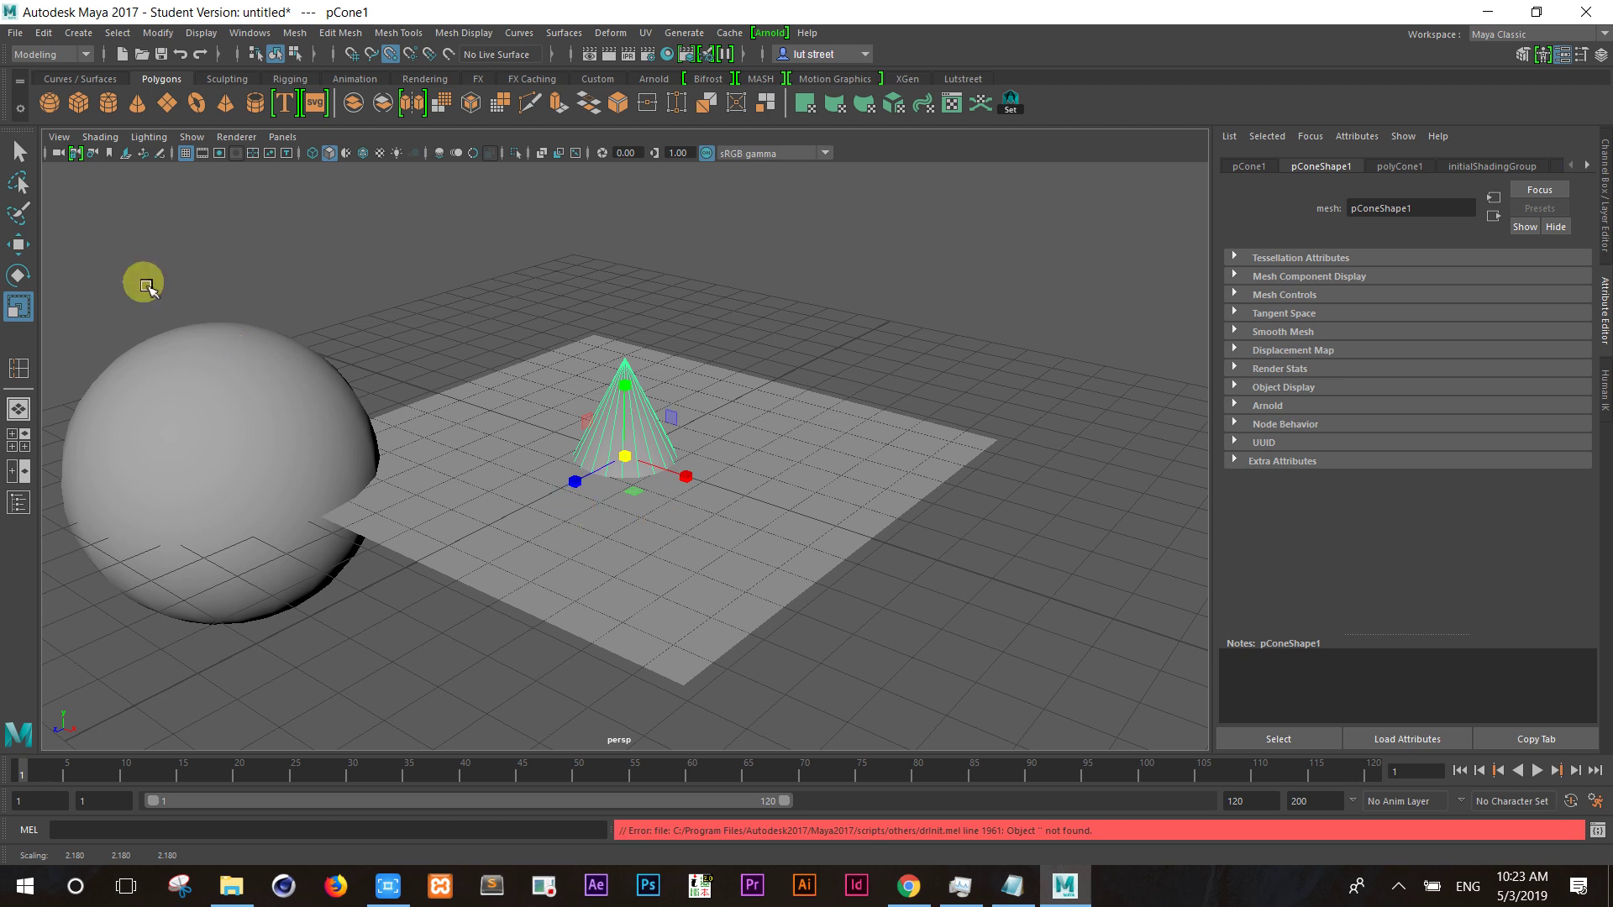
click(19, 245)
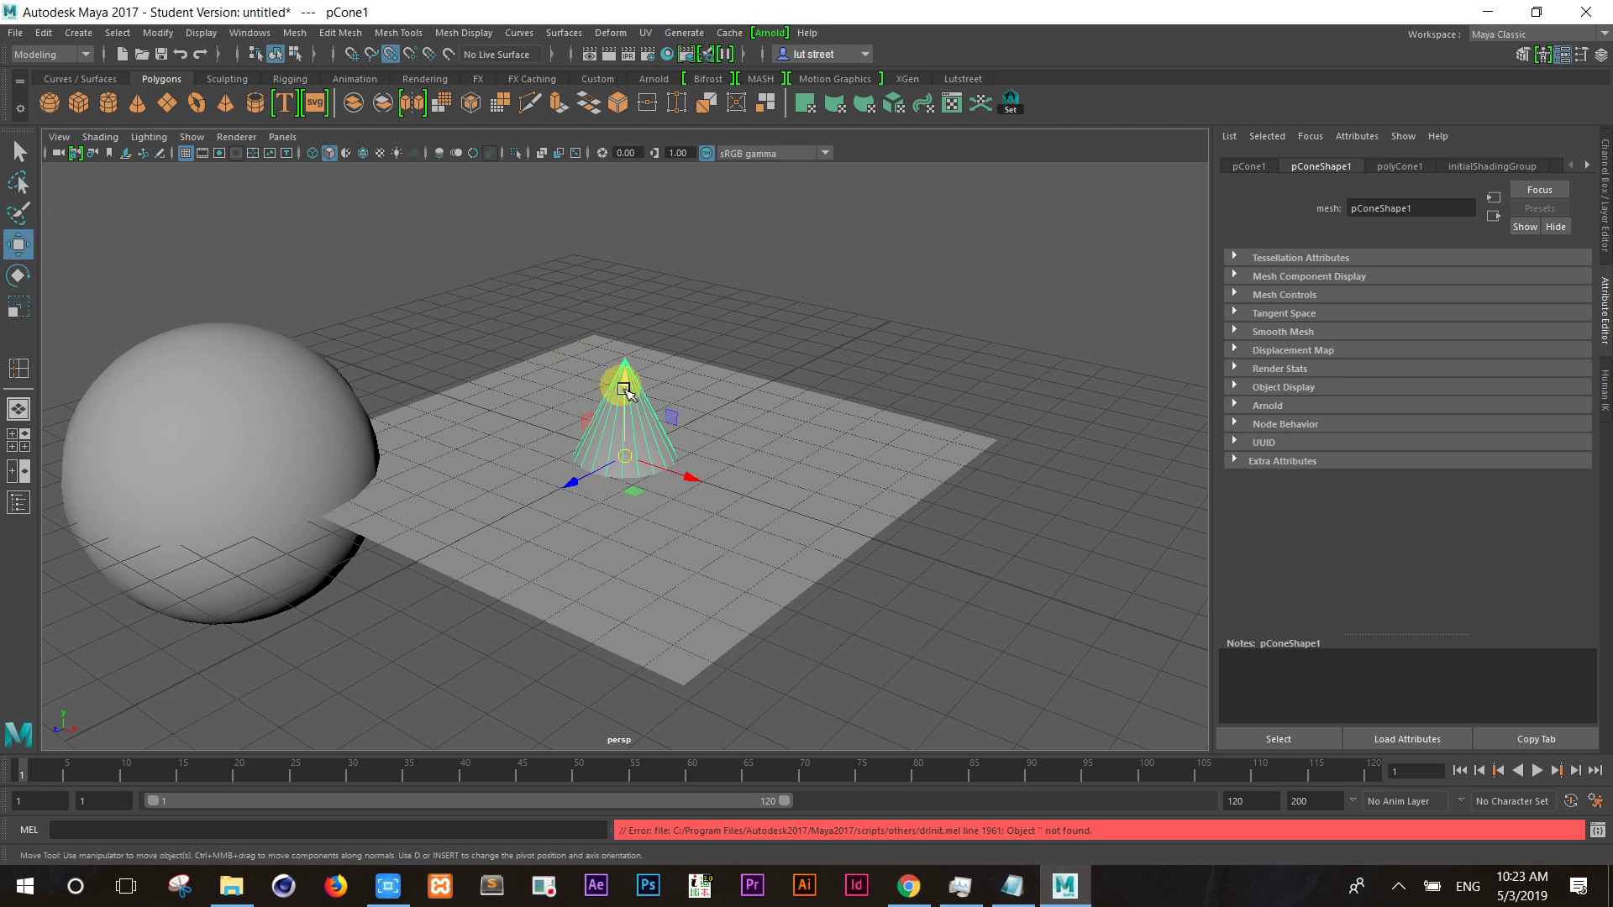
drag(623, 389, 626, 356)
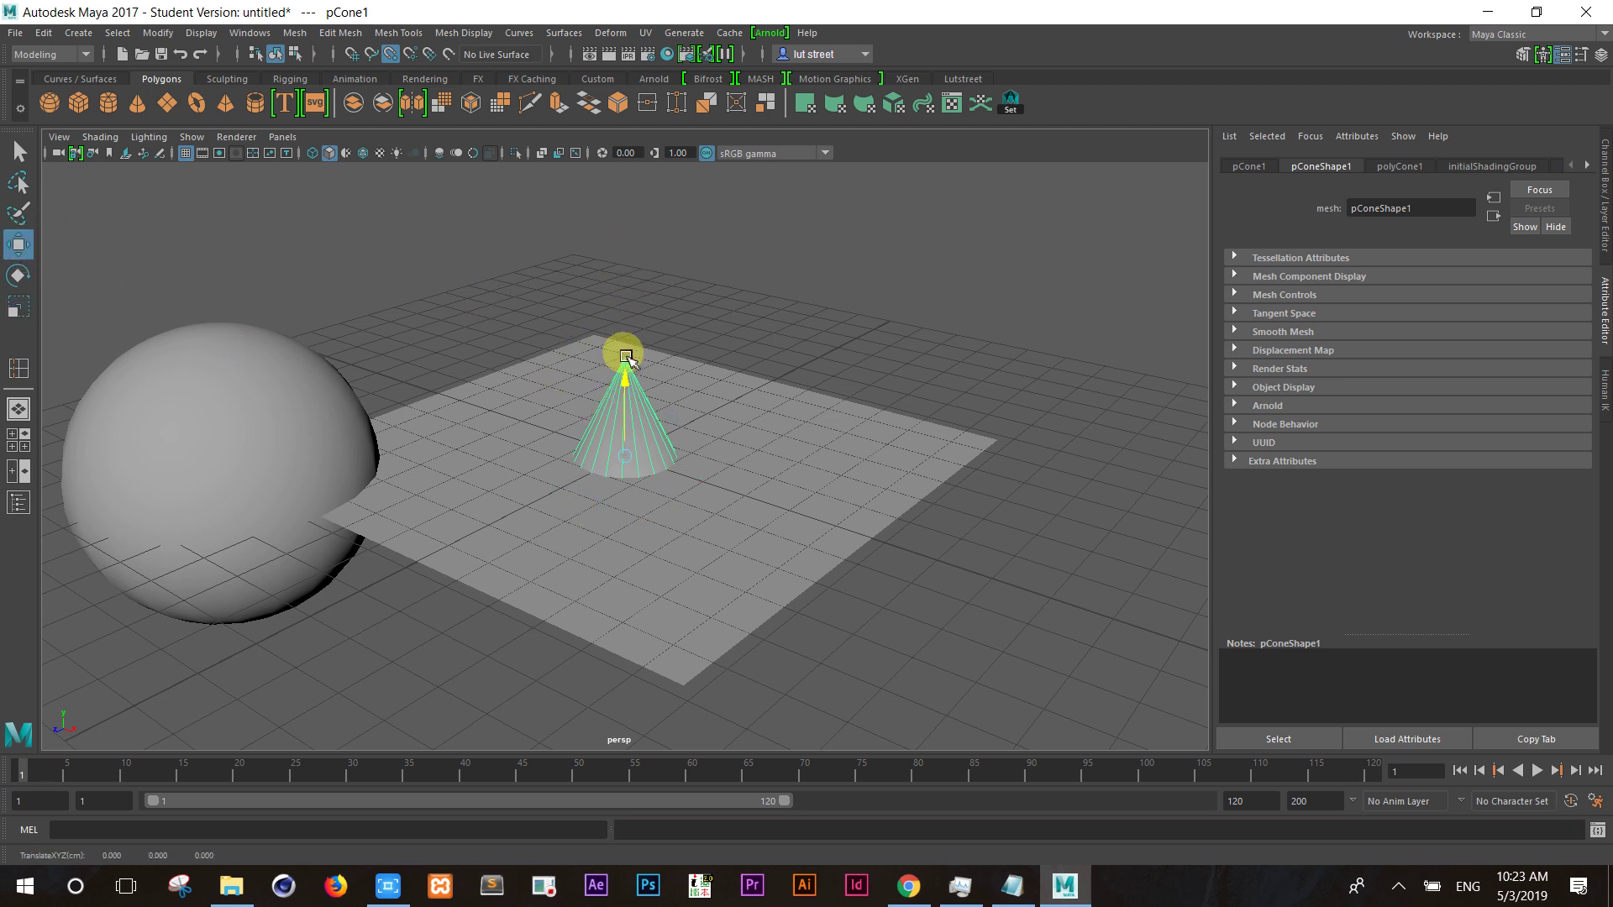
Step: Select the plane, shift it right along X, then select the cone and the sphere
scroll(626, 362, down, 3)
click(637, 533)
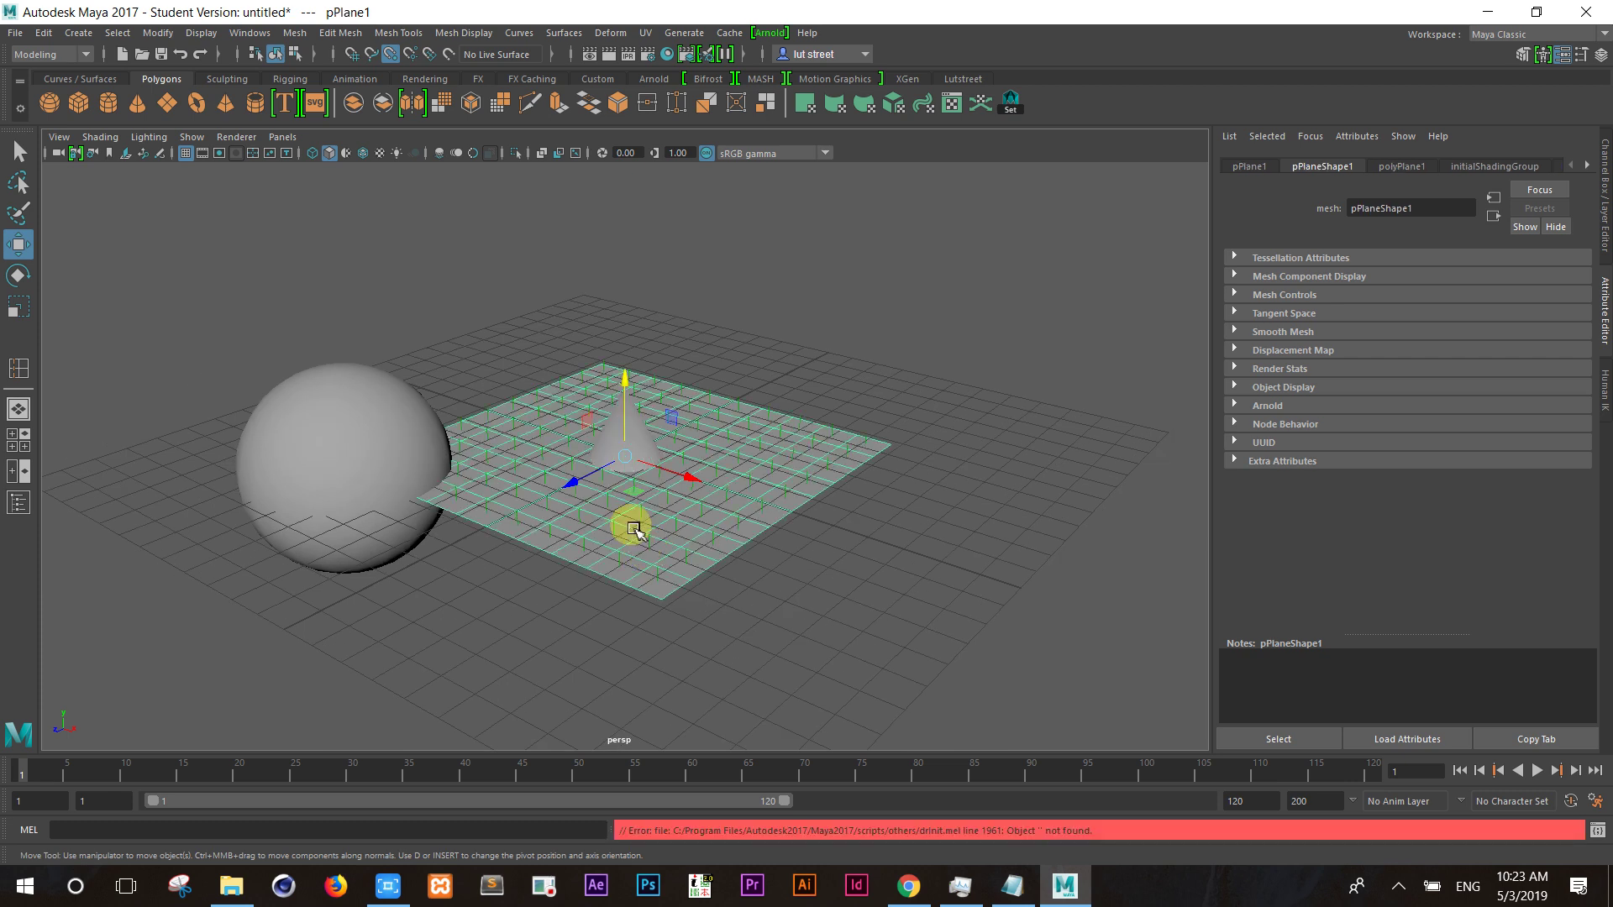
drag(635, 531, 767, 634)
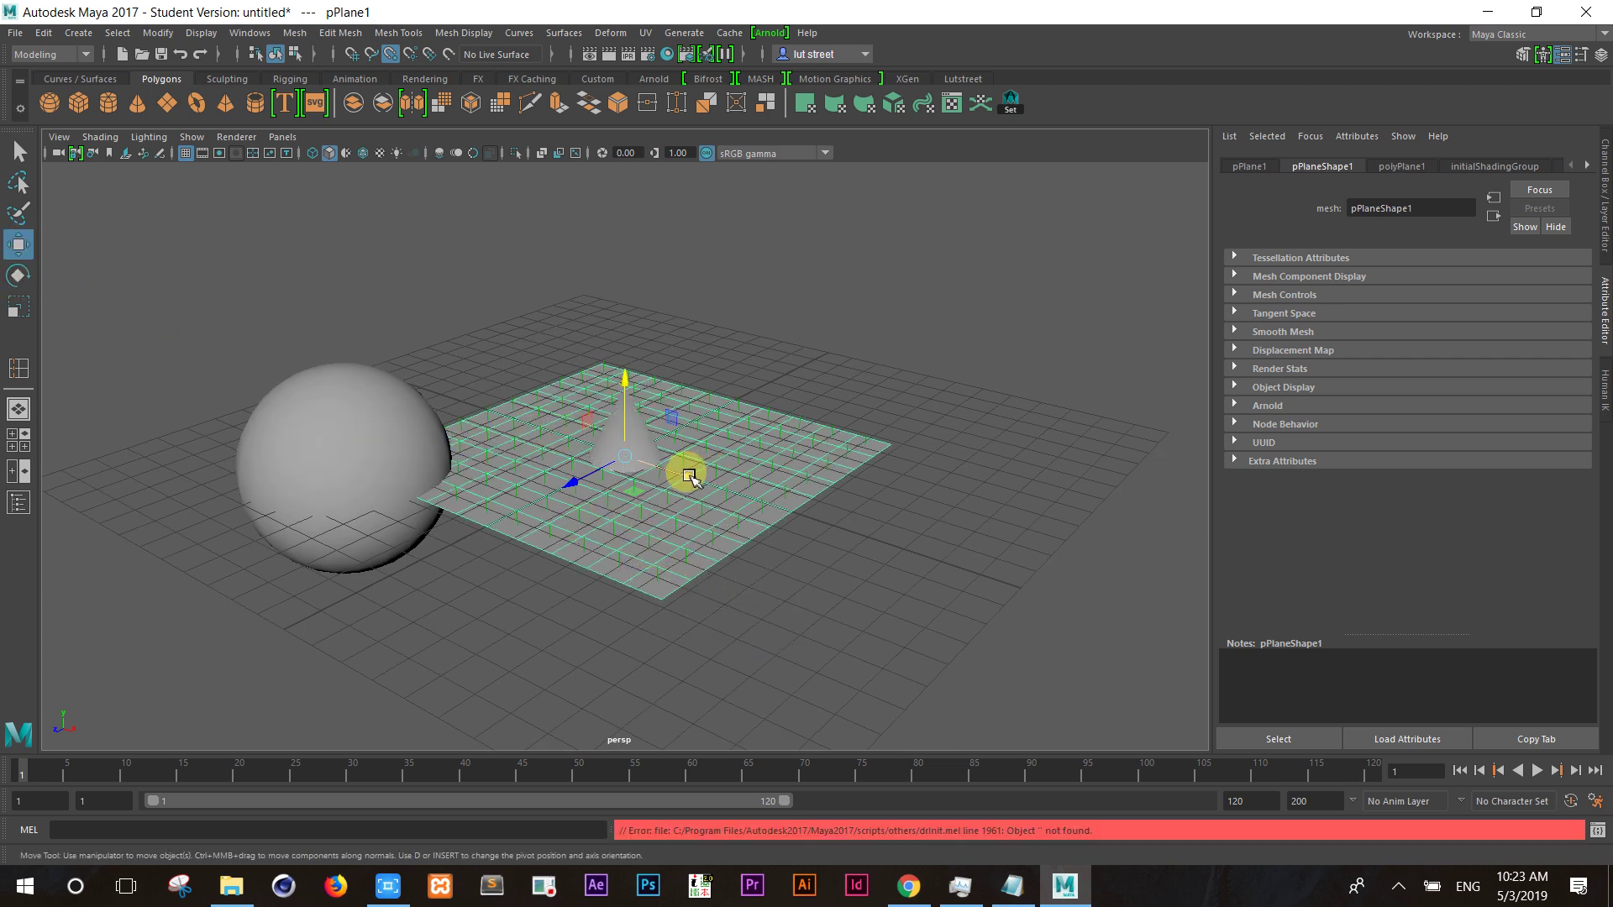
drag(689, 476, 740, 495)
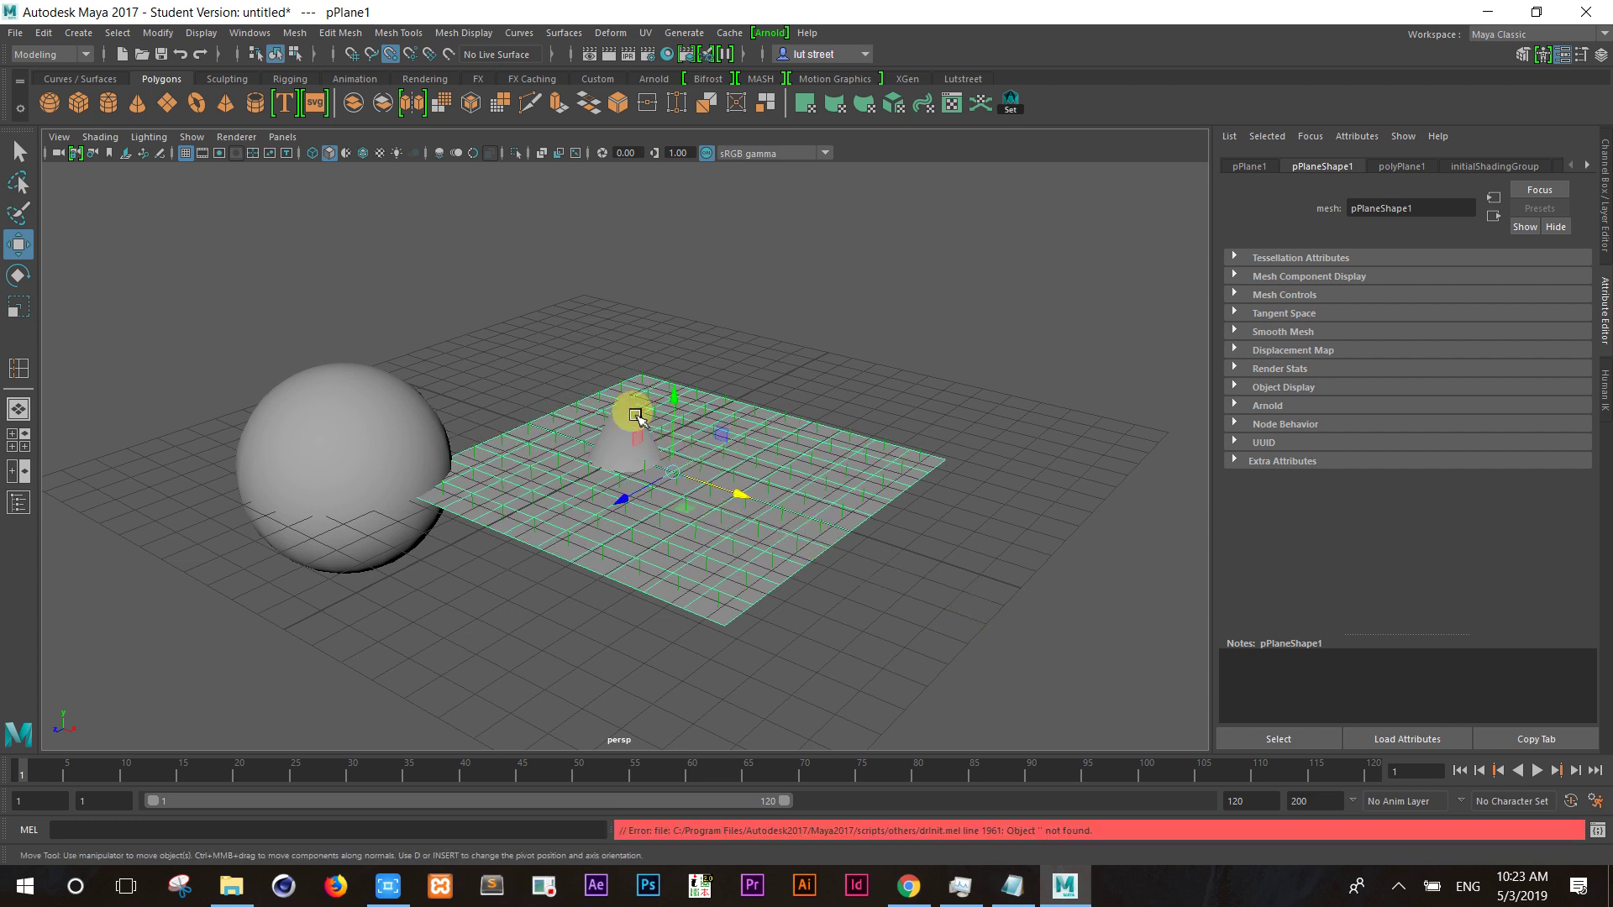
click(636, 416)
click(351, 442)
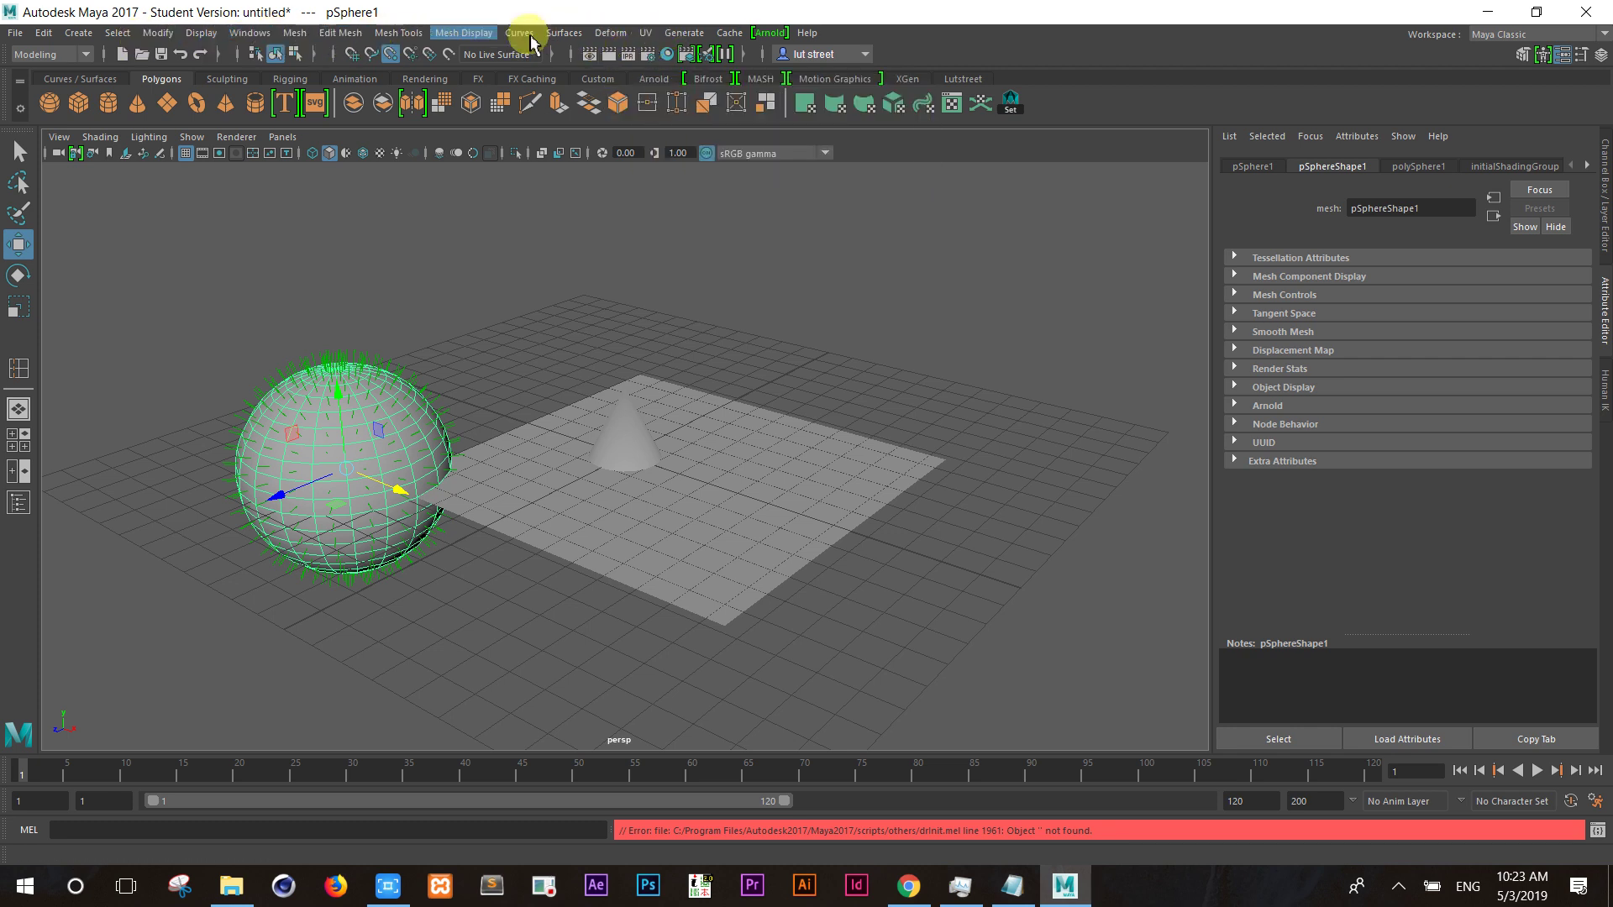
Step: Zoom the viewport and select the plane to view its upright face normals
click(50, 54)
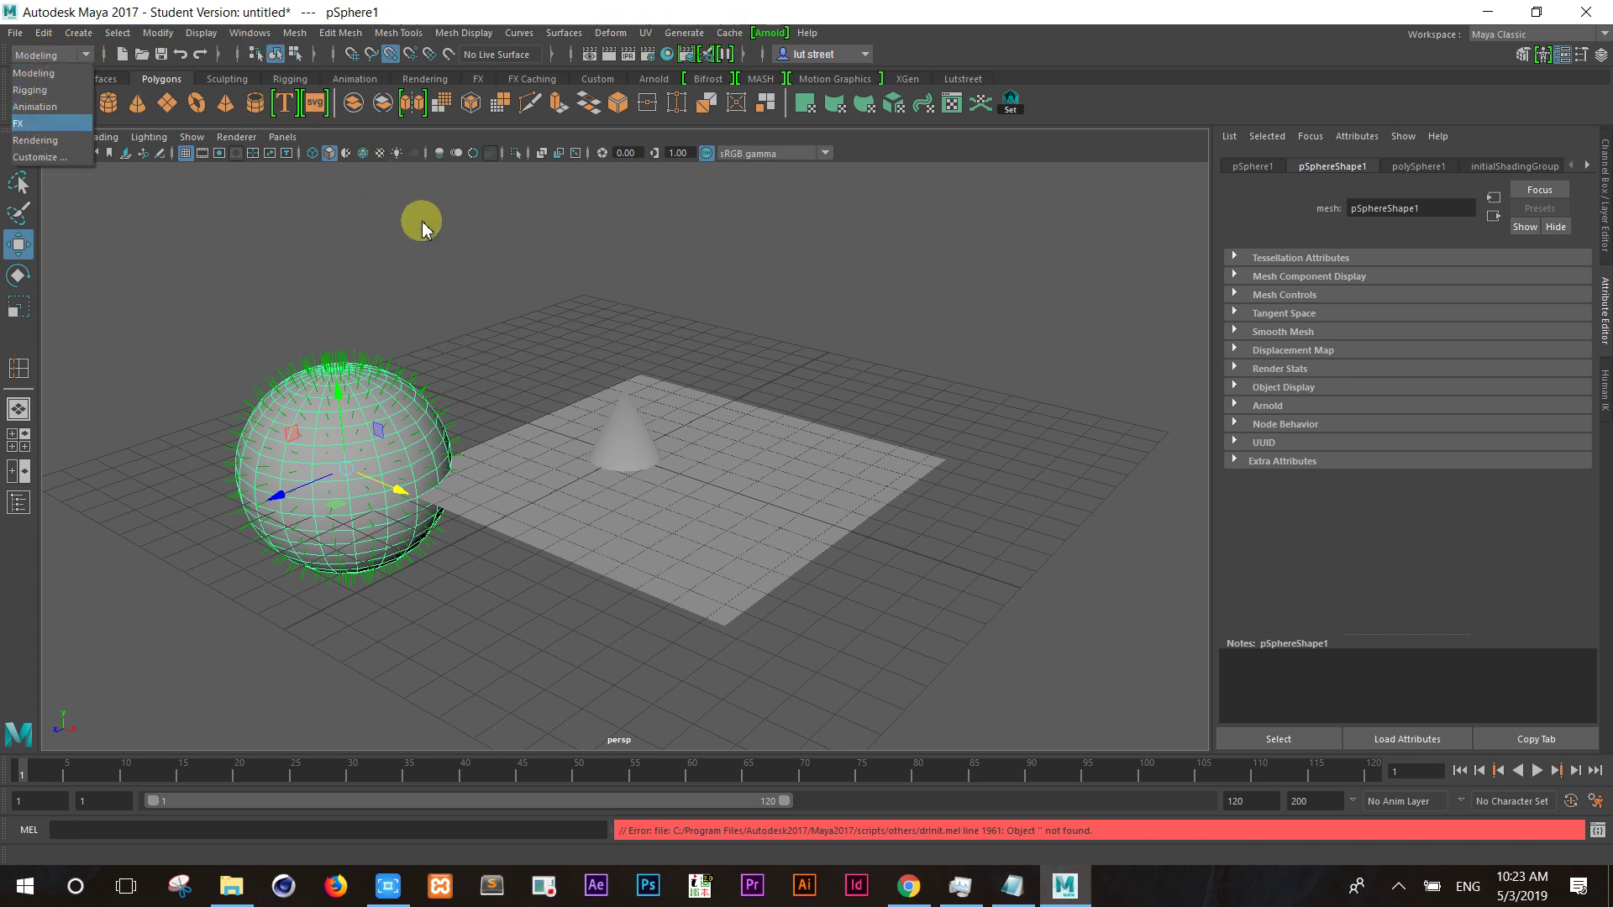
click(484, 232)
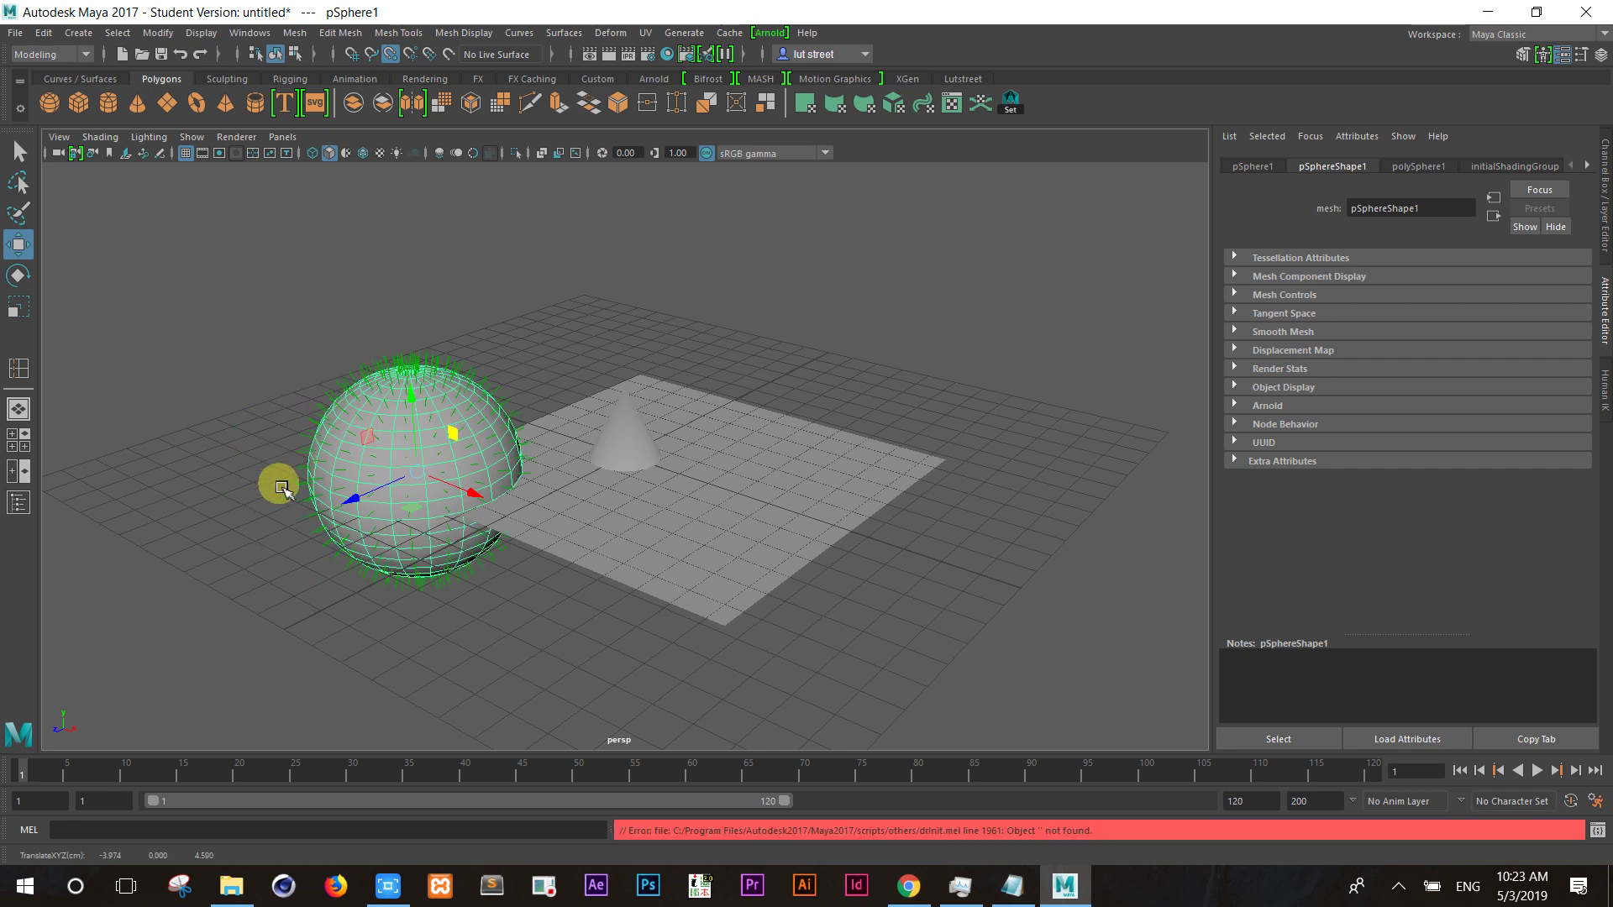
scroll(387, 469, up, 2)
scroll(386, 469, up, 3)
scroll(382, 462, down, 5)
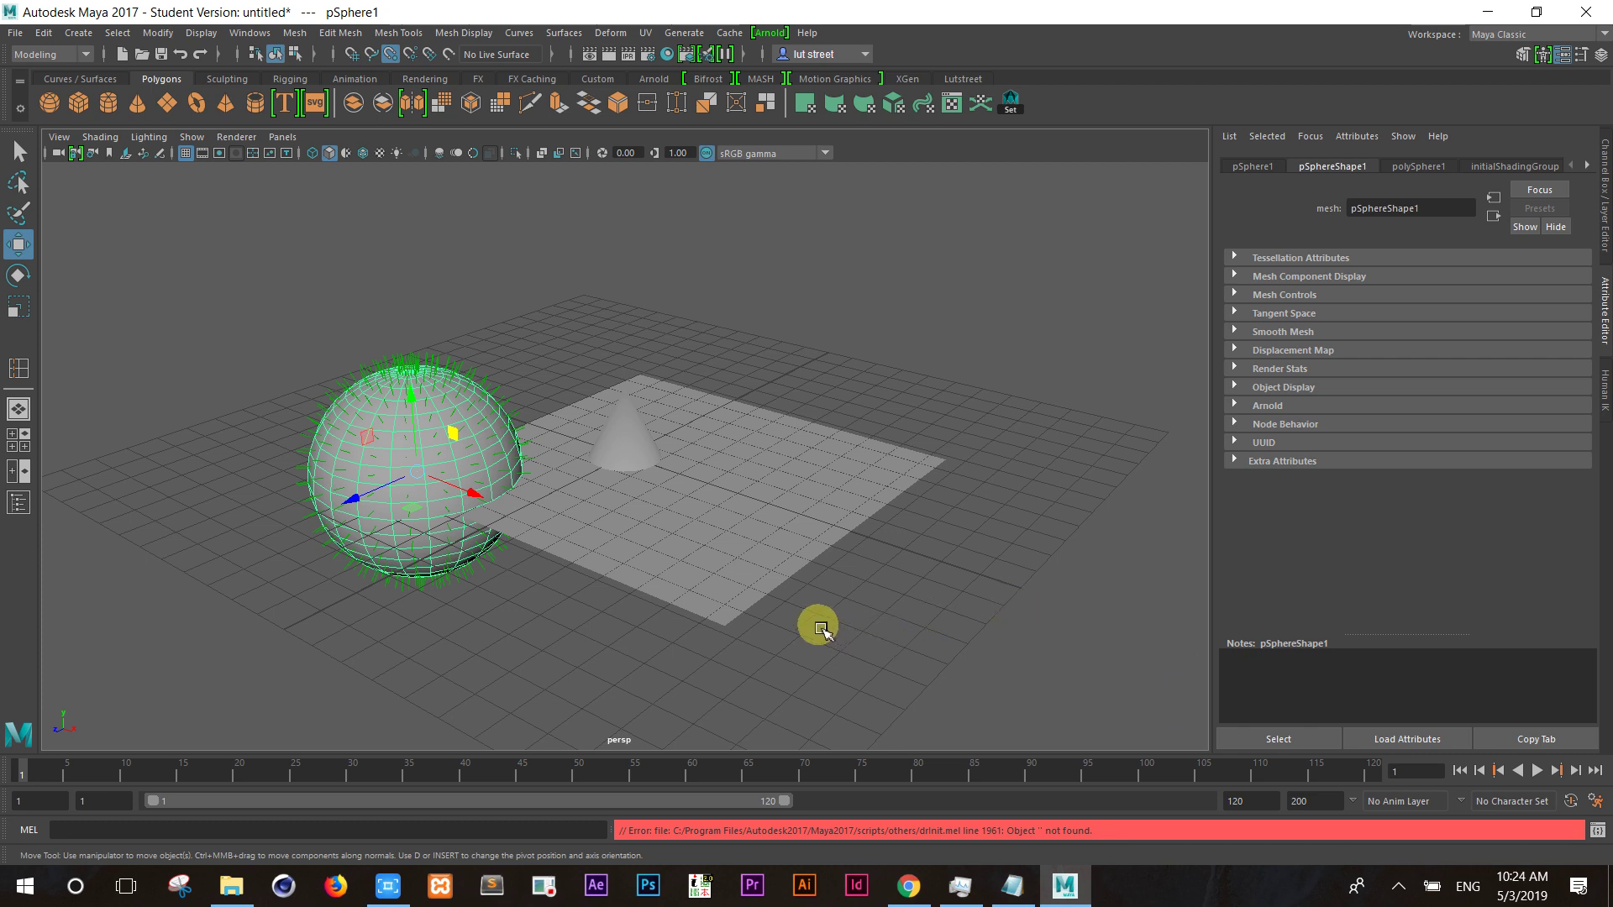
scroll(750, 619, up, 2)
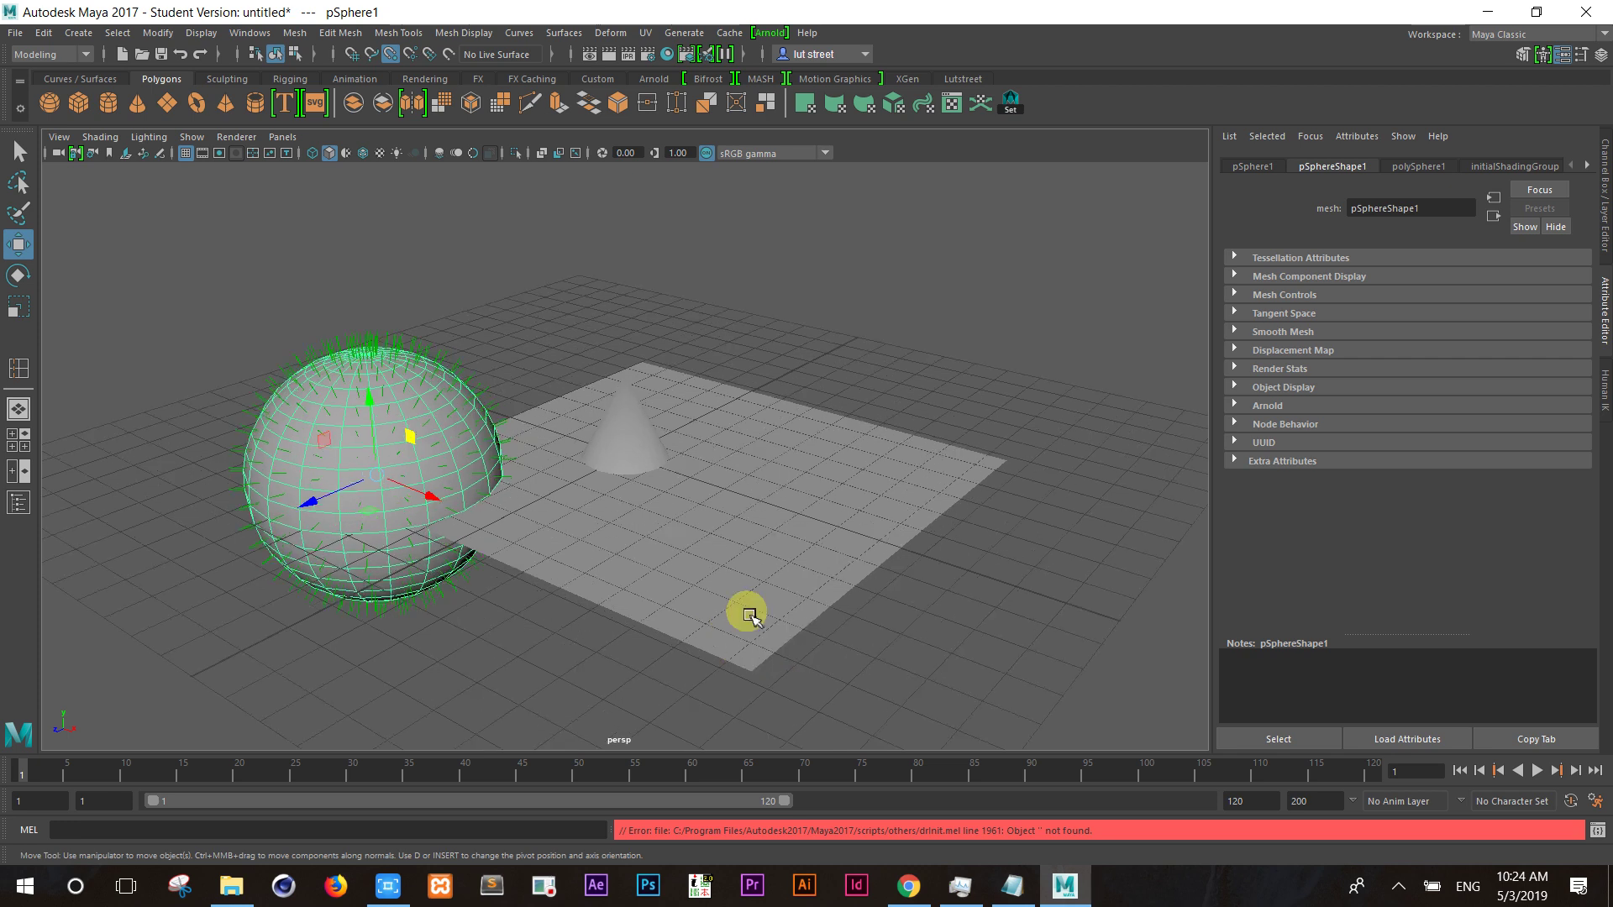
scroll(419, 506, up, 4)
scroll(419, 507, down, 4)
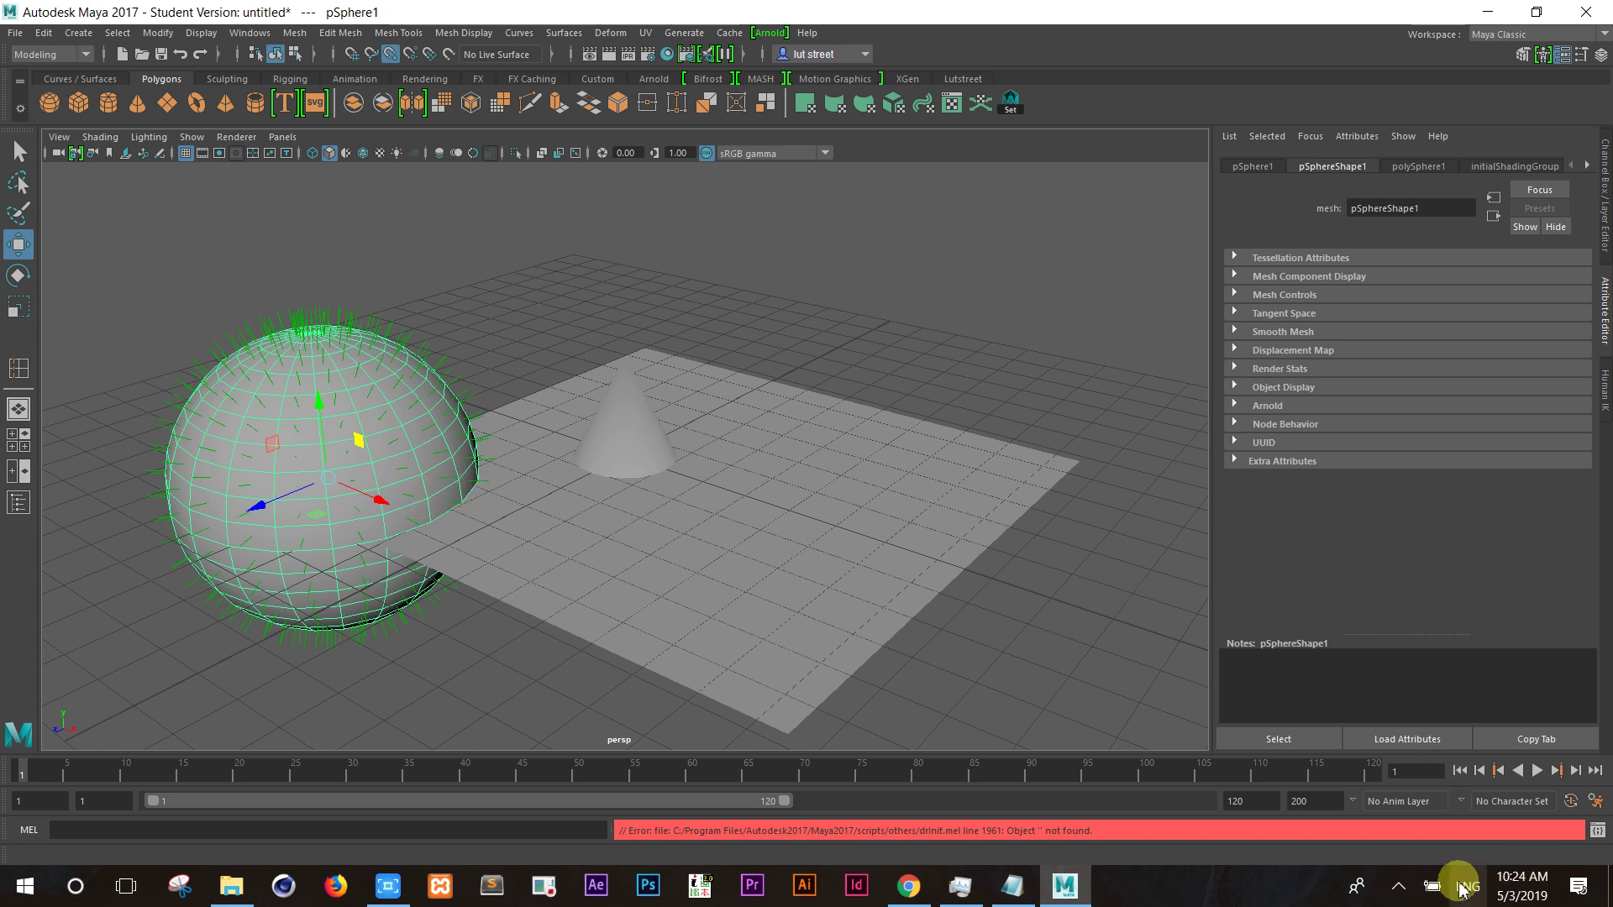
click(1398, 889)
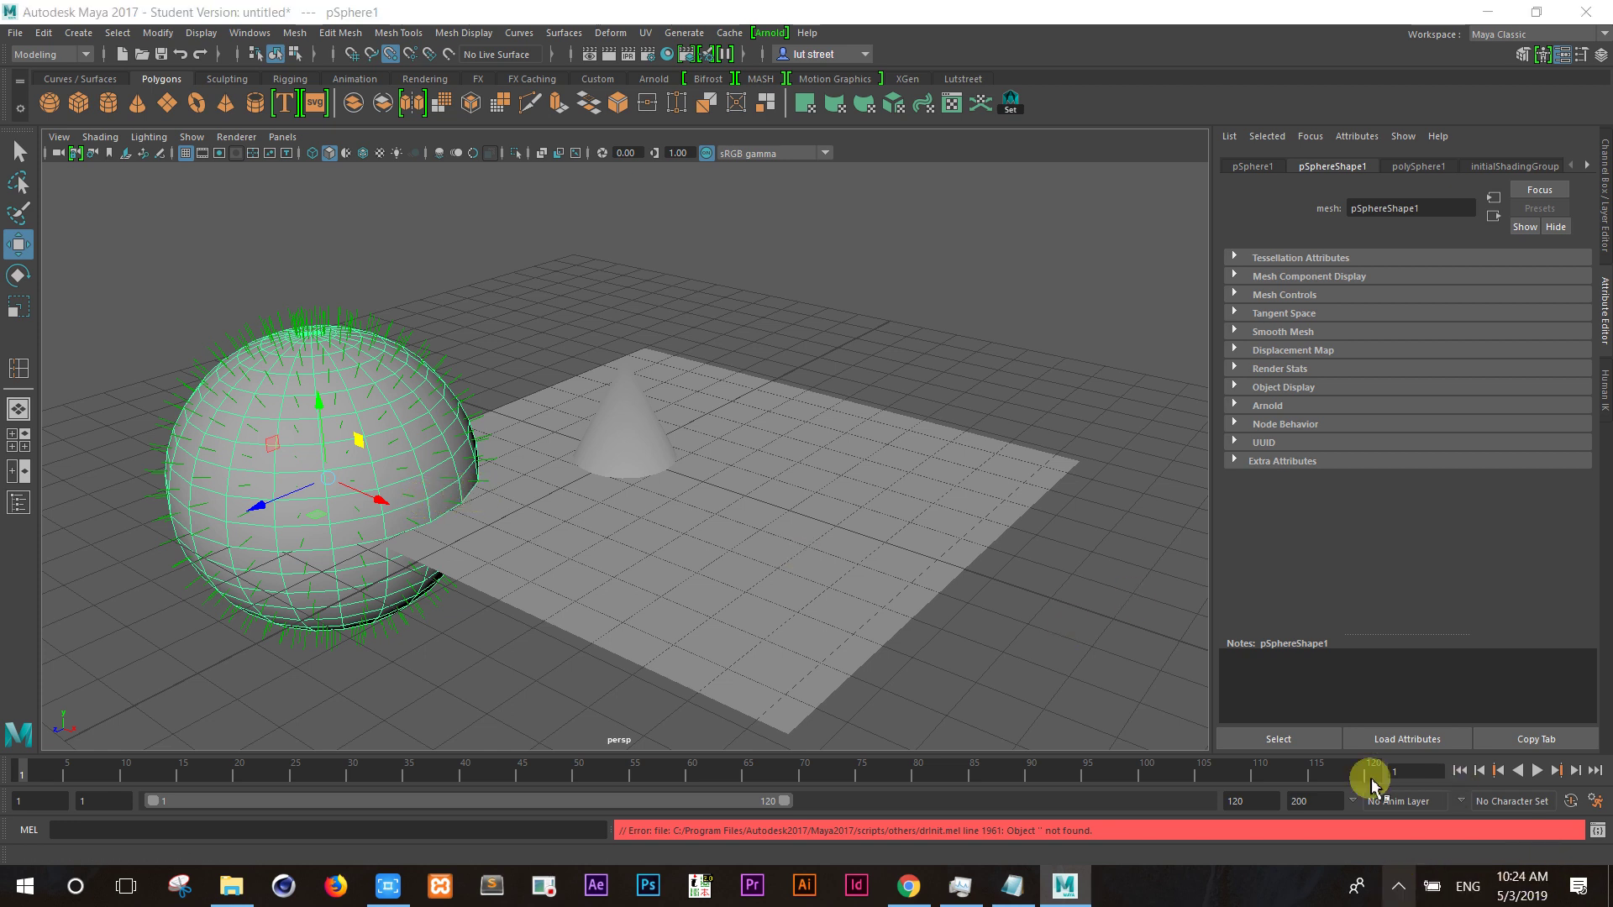
click(958, 582)
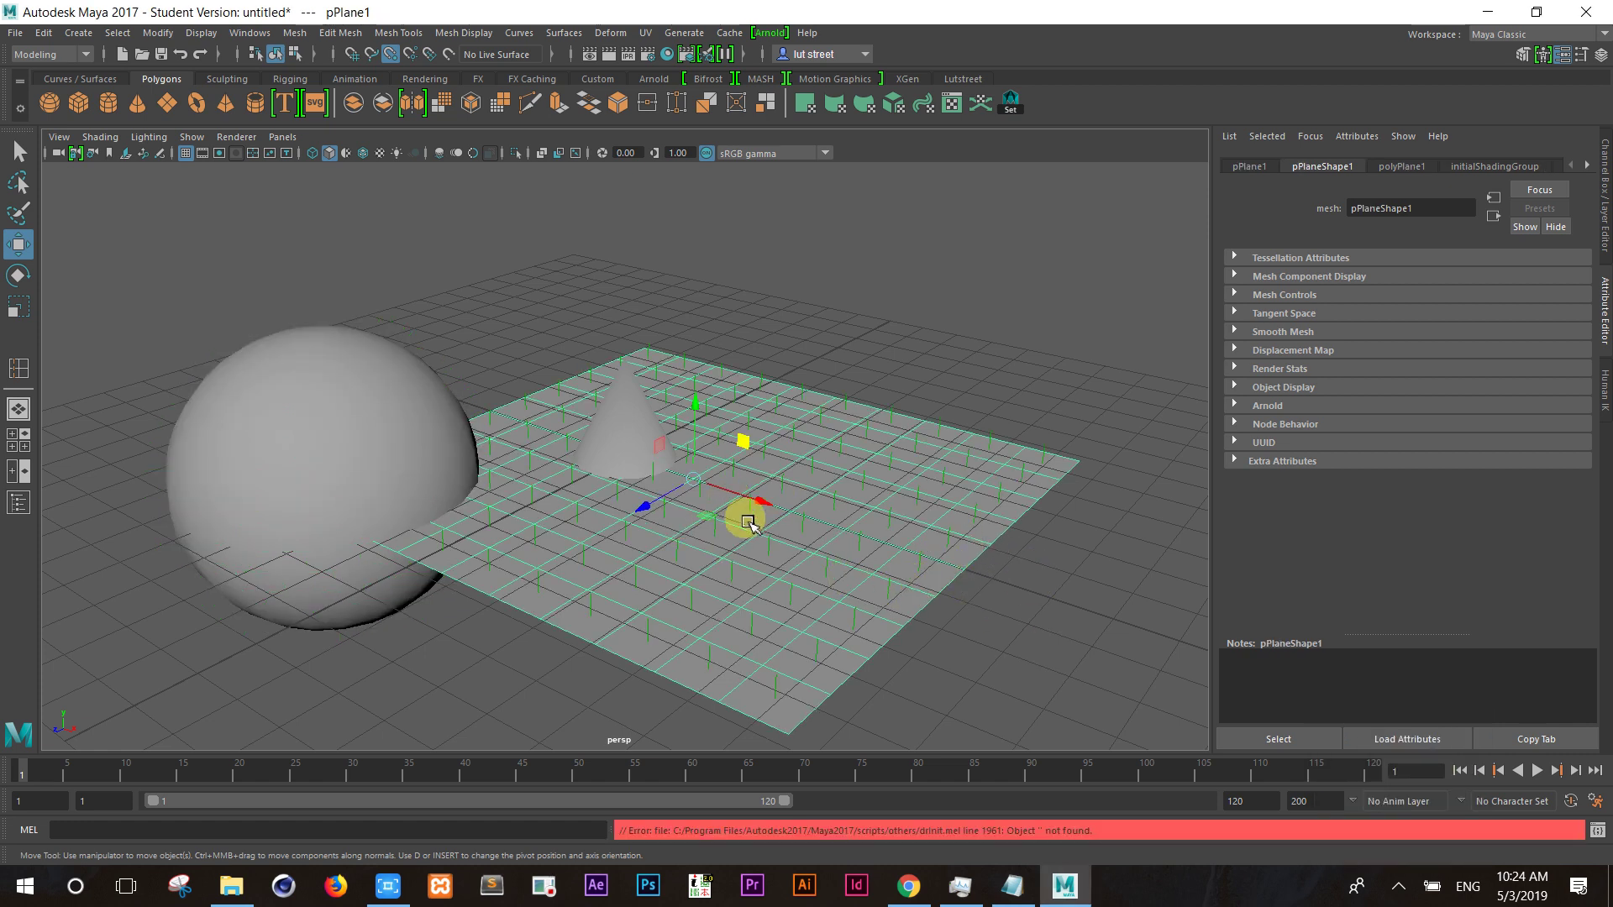
scroll(736, 523, up, 3)
click(306, 451)
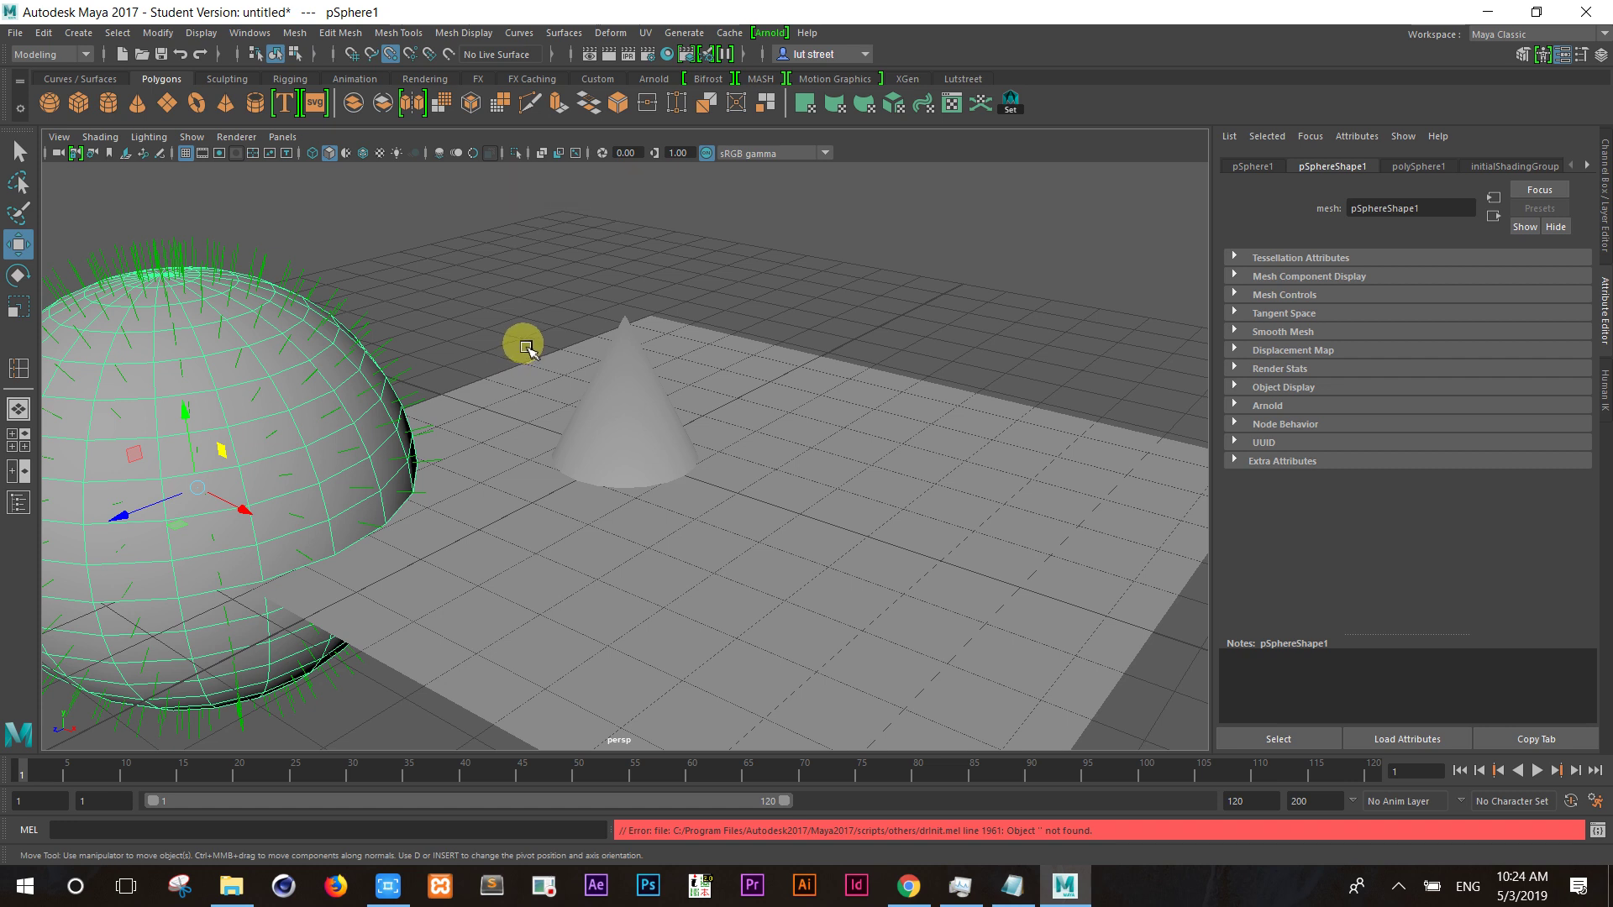
click(608, 412)
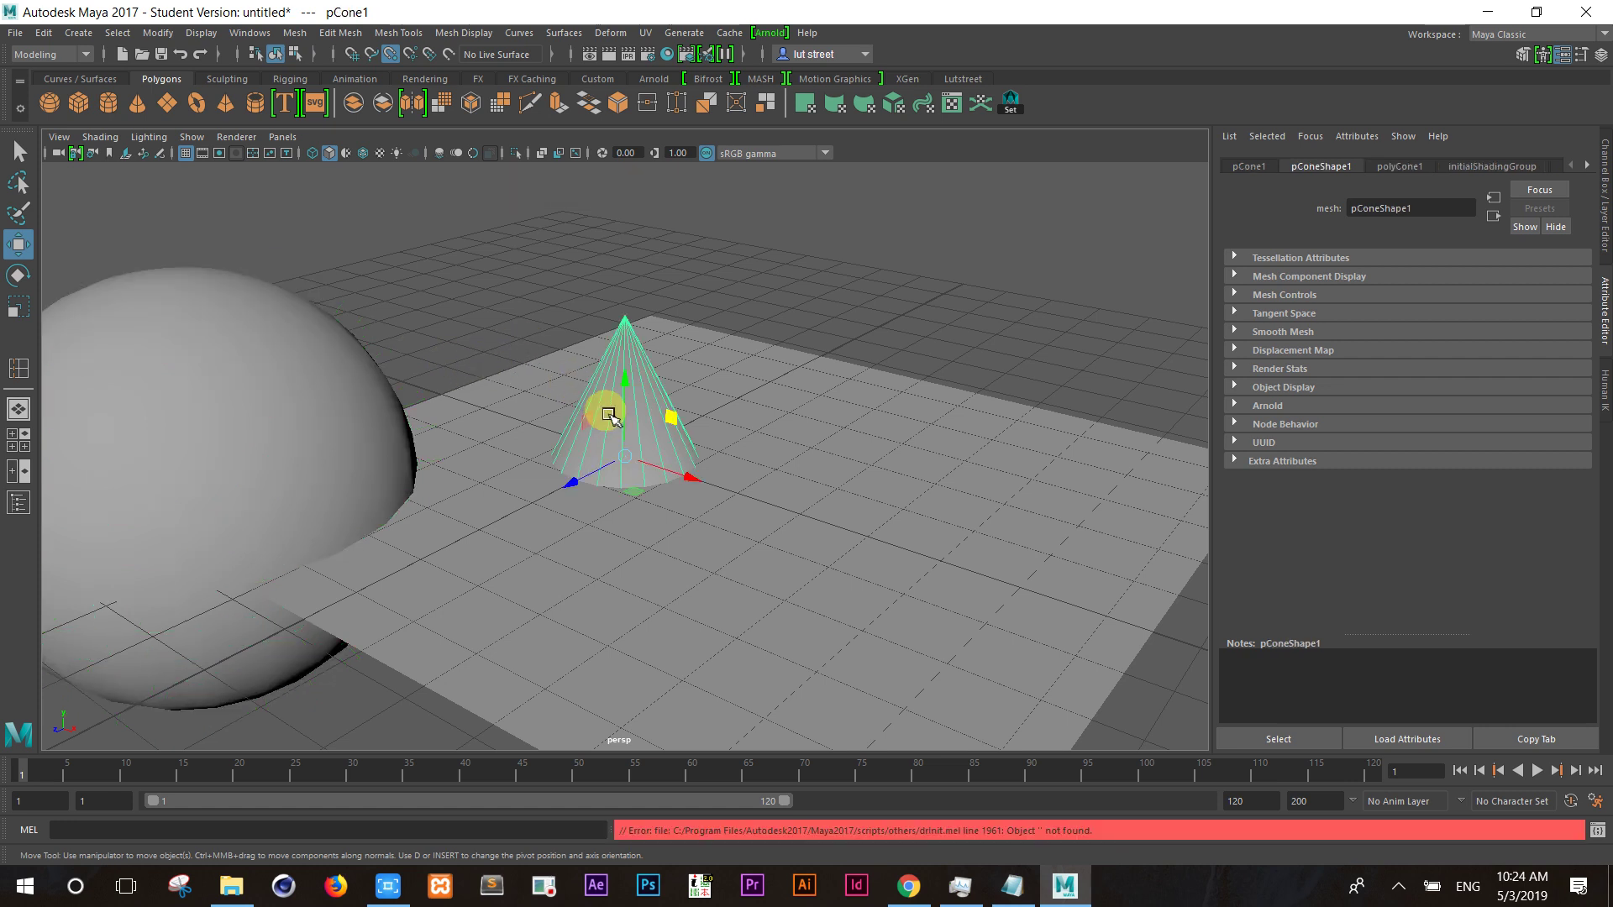
scroll(608, 411, up, 3)
scroll(608, 411, up, 1)
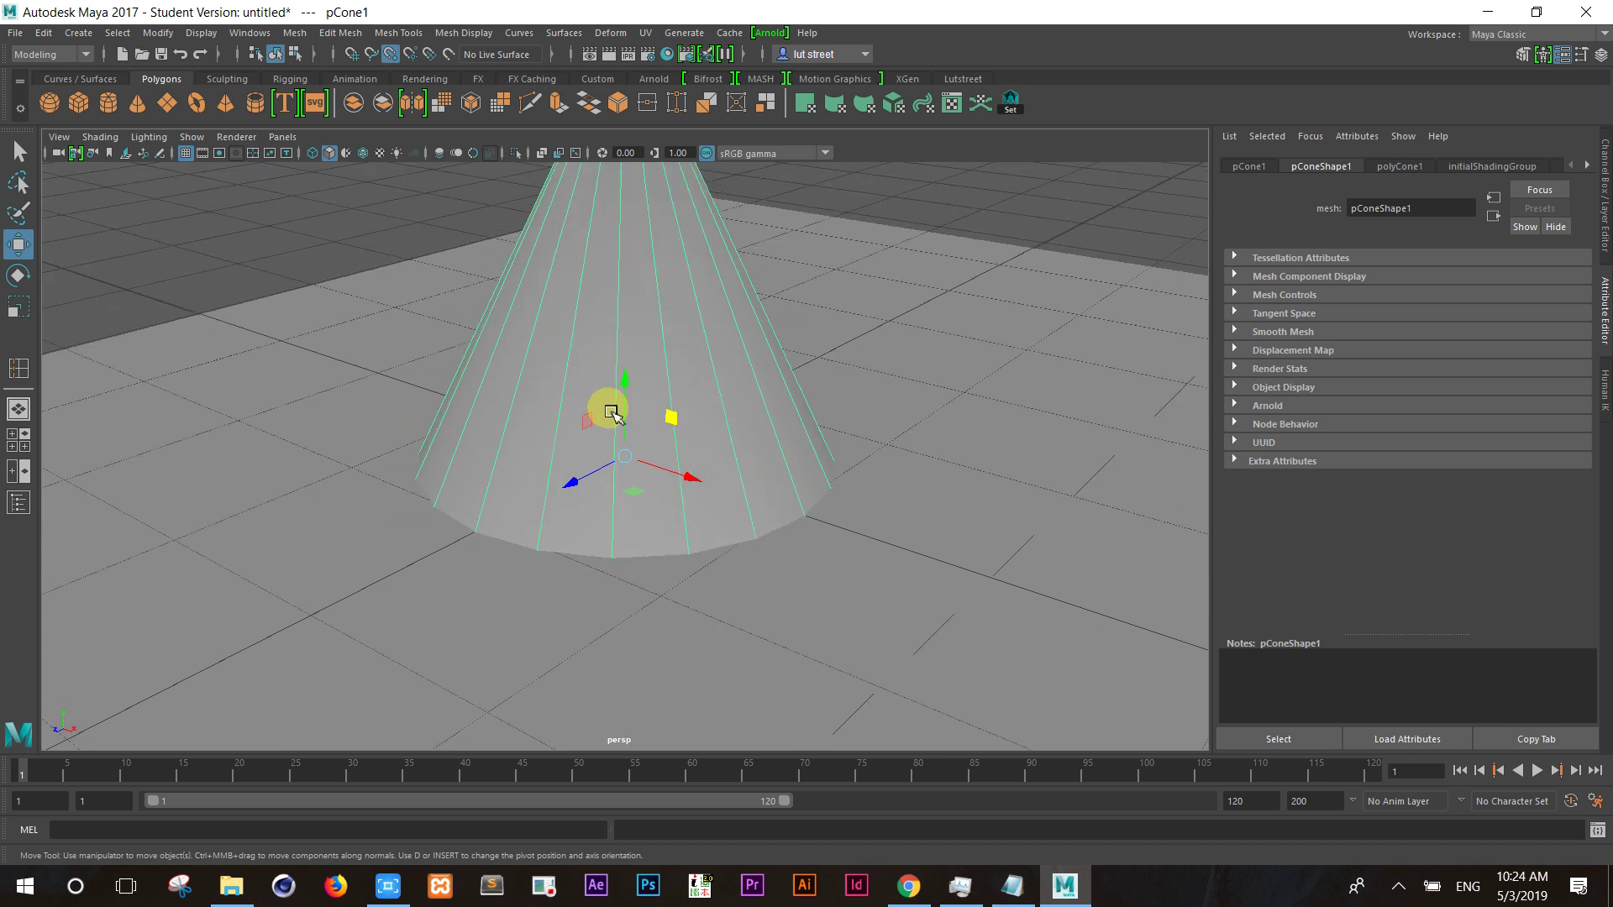
scroll(605, 406, down, 5)
scroll(610, 420, down, 3)
scroll(588, 424, down, 2)
scroll(513, 440, up, 2)
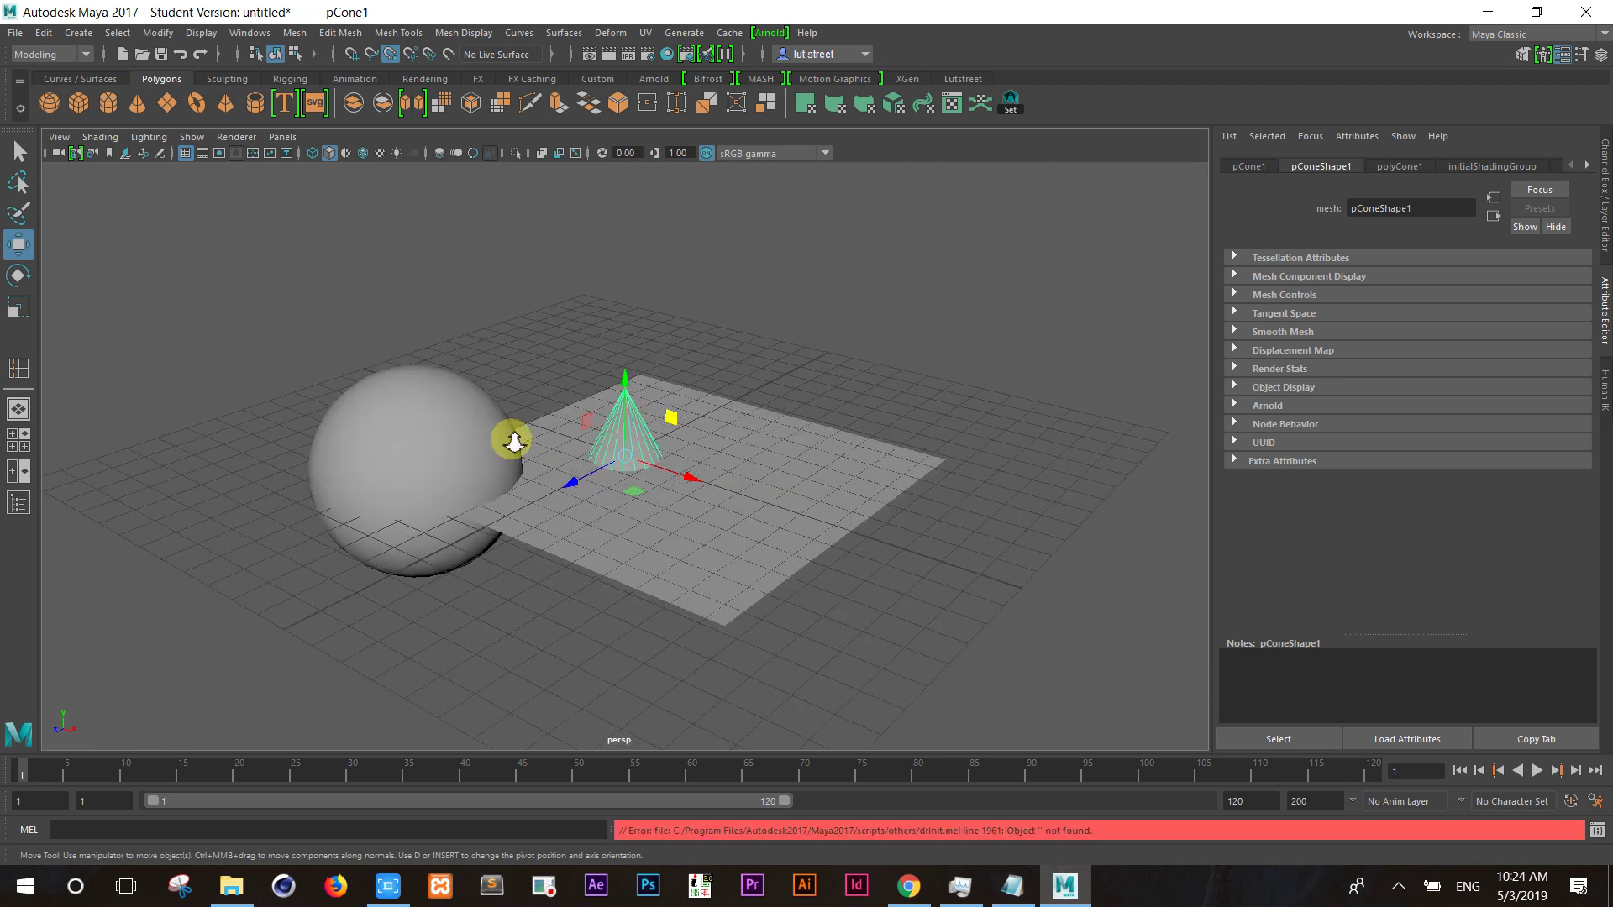
scroll(470, 441, up, 2)
click(378, 444)
scroll(386, 443, down, 4)
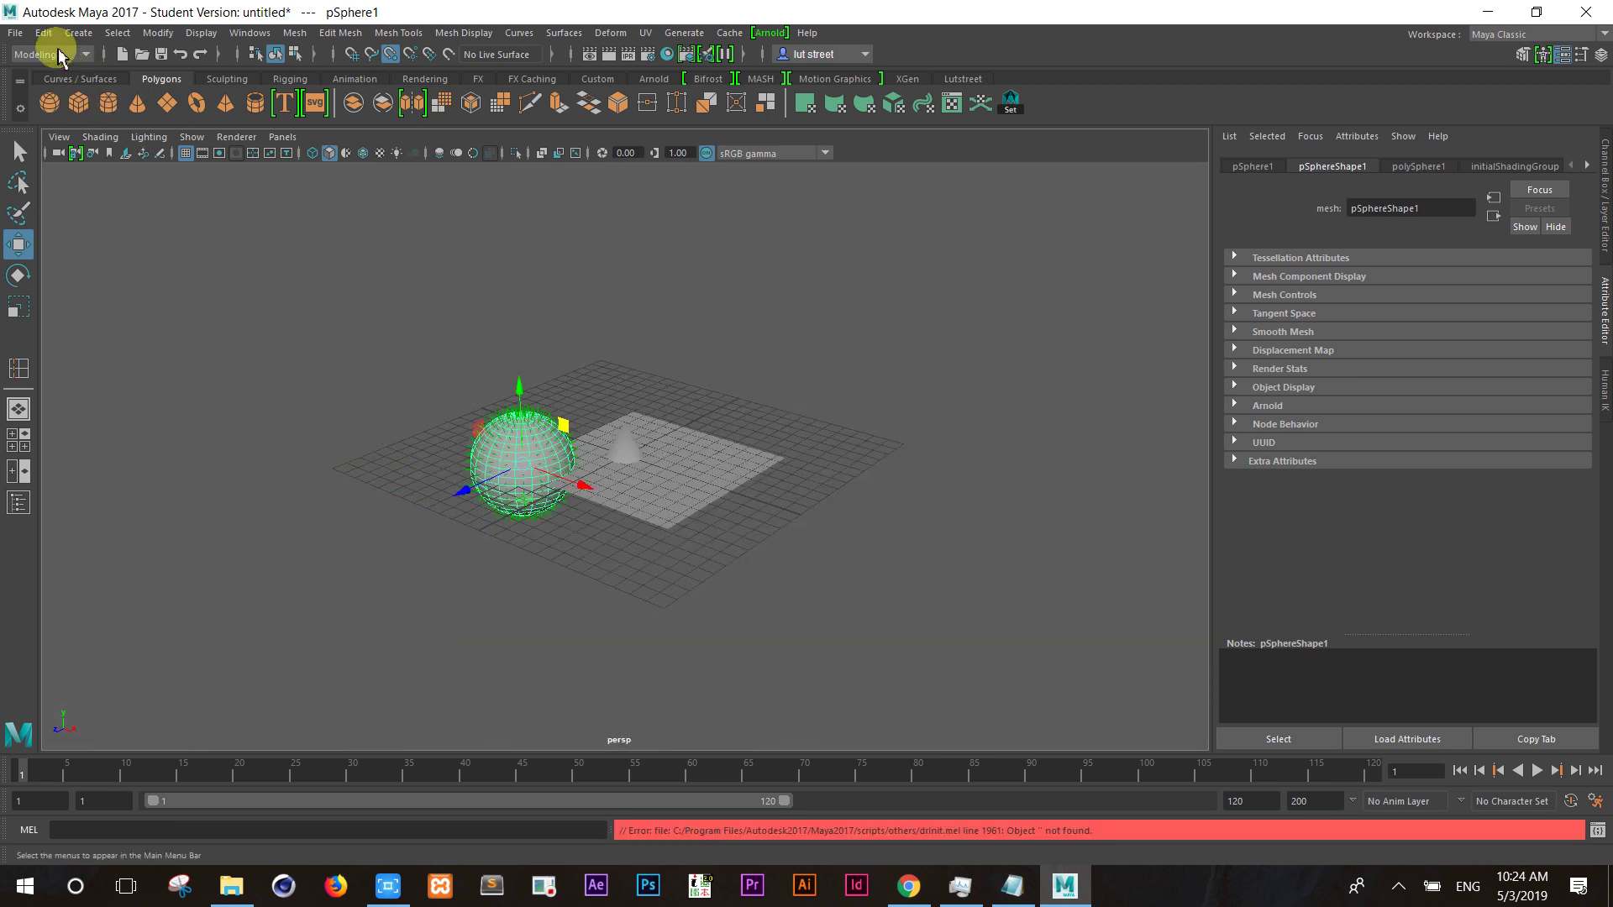
Step: Open softselect_genericheahd.mb without saving the untitled scene
click(15, 33)
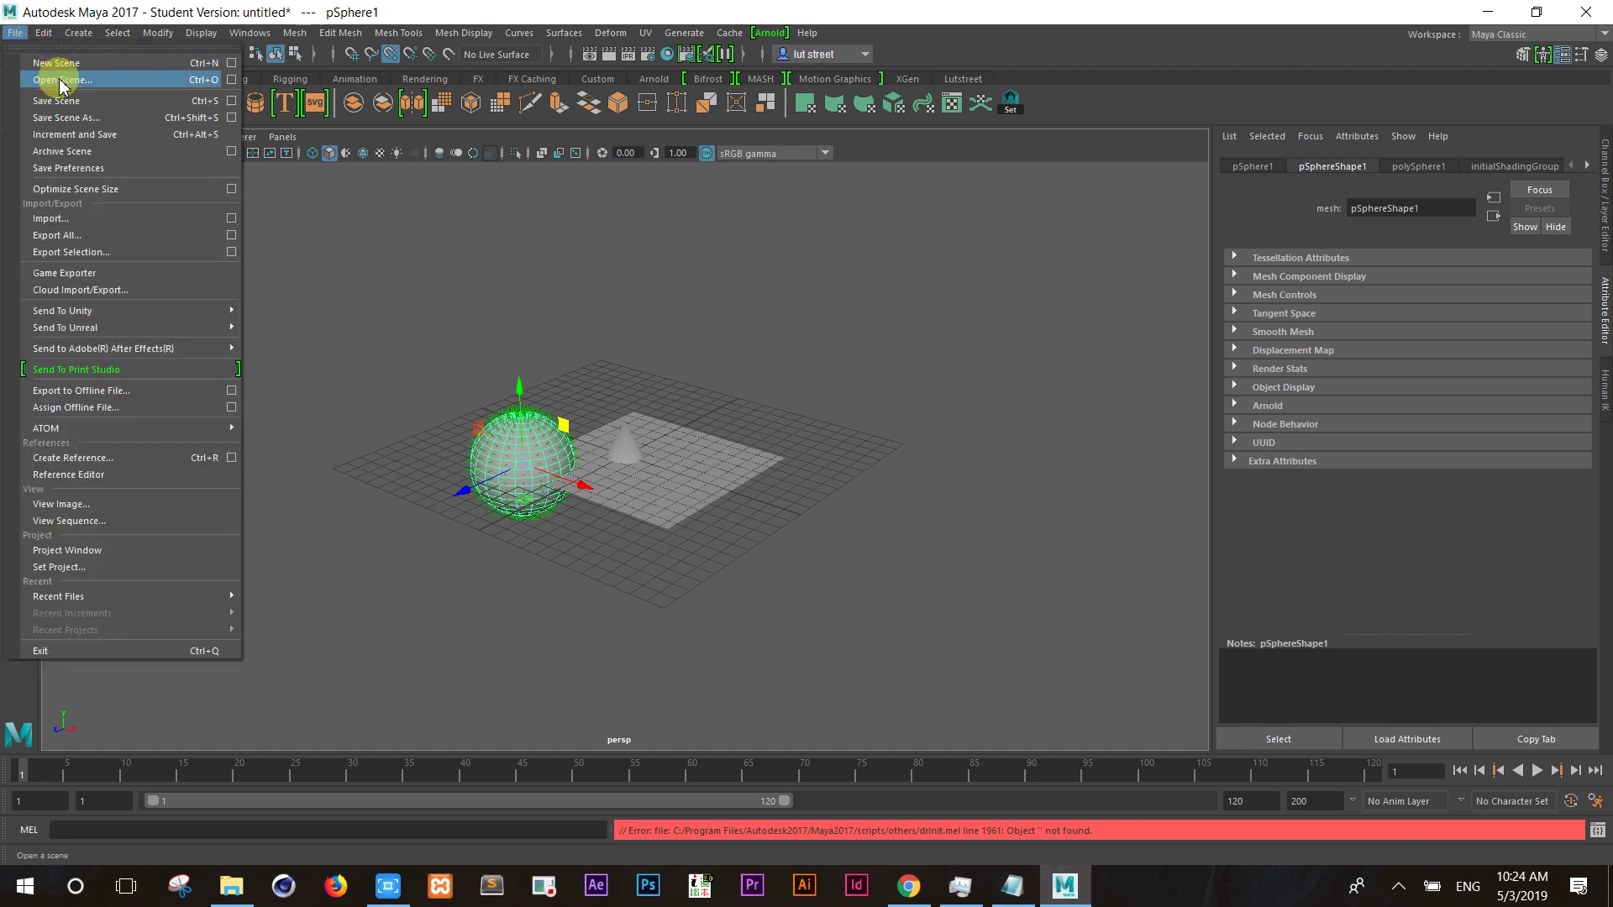
click(61, 81)
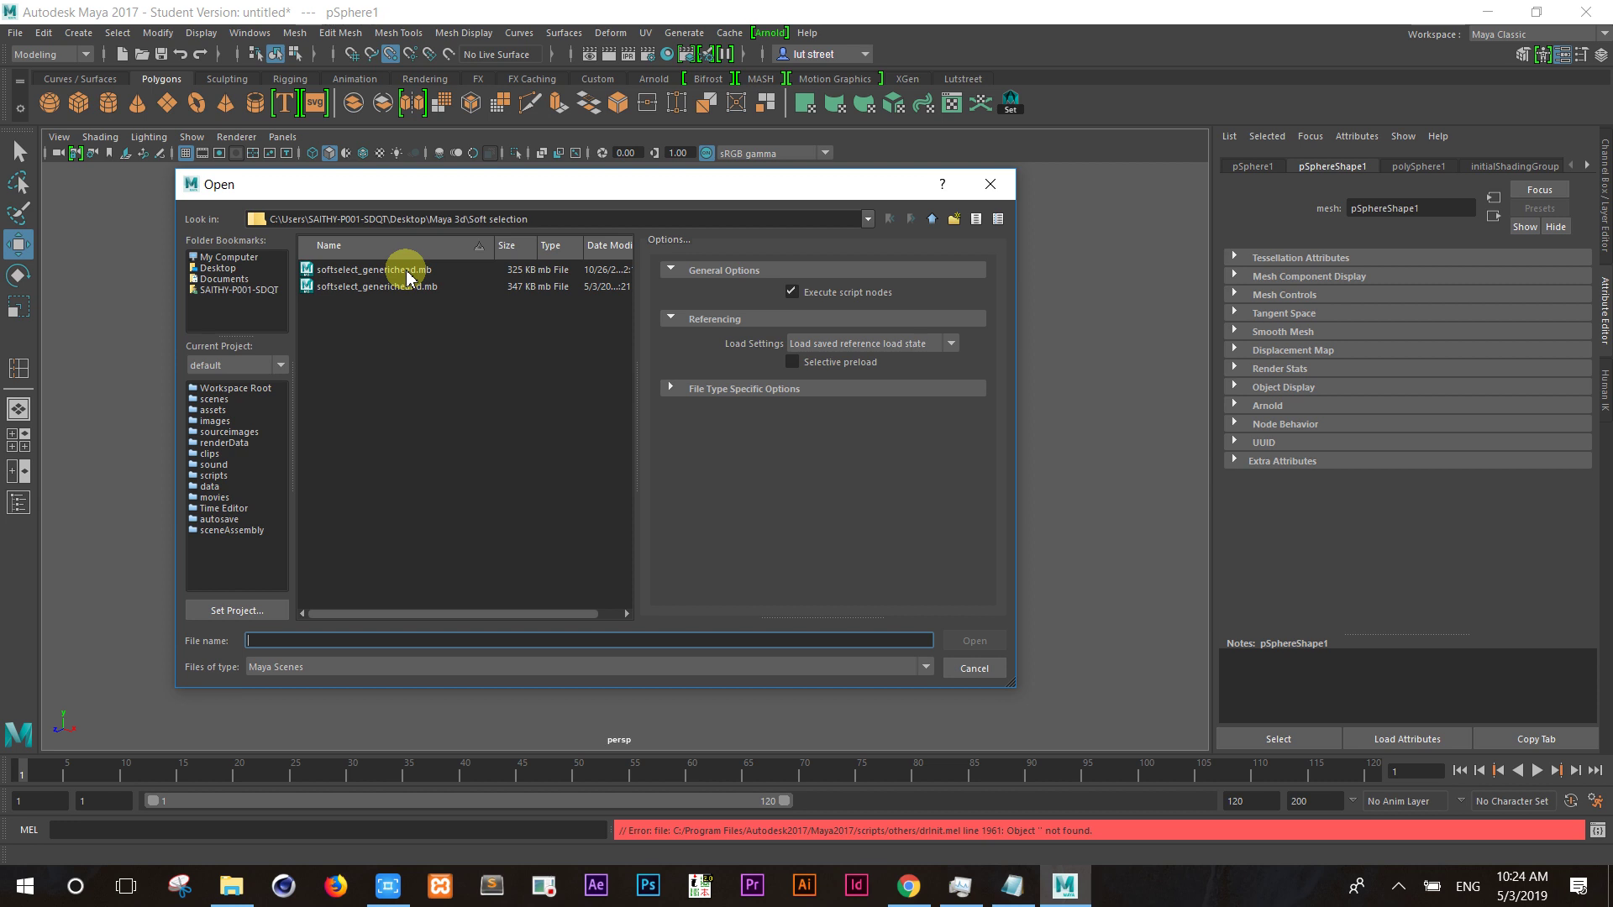
click(424, 287)
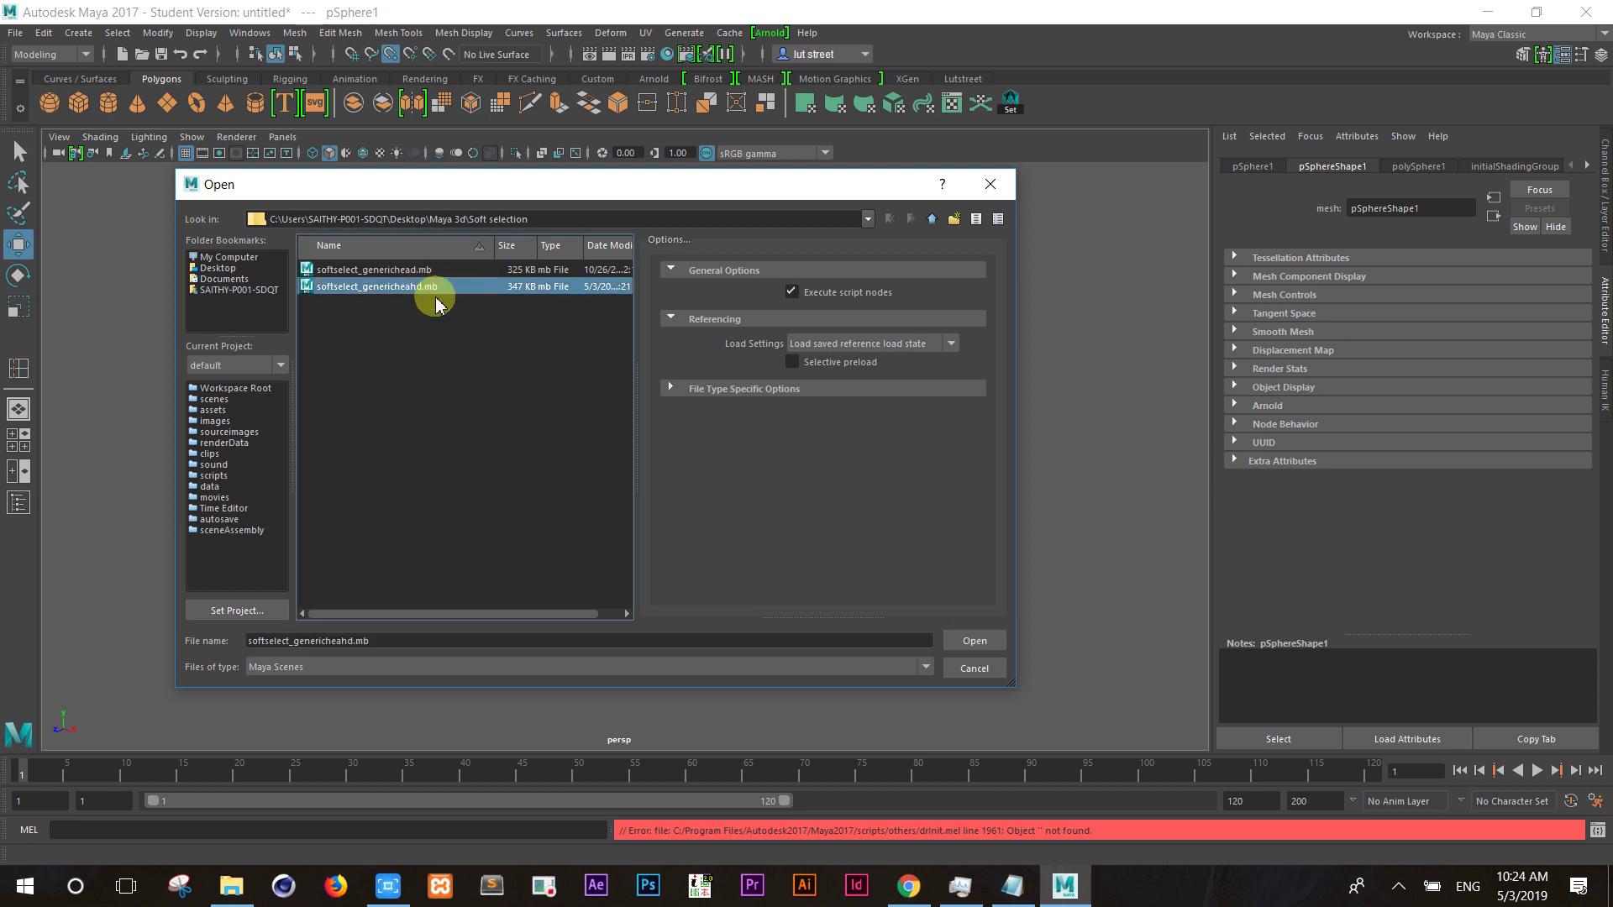
click(956, 644)
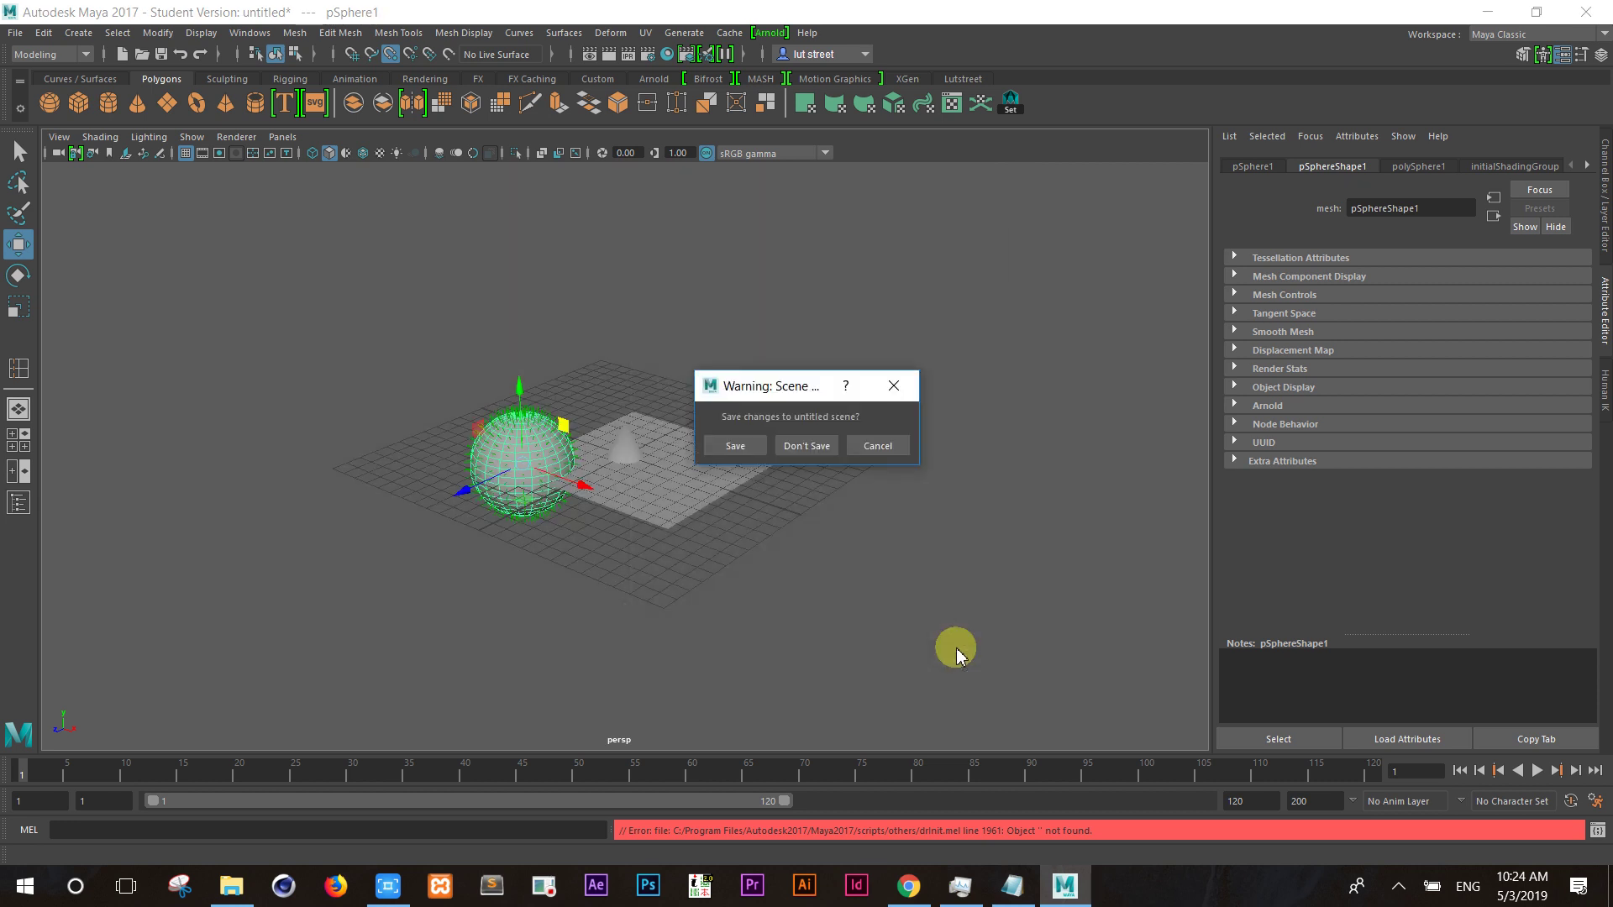
click(798, 446)
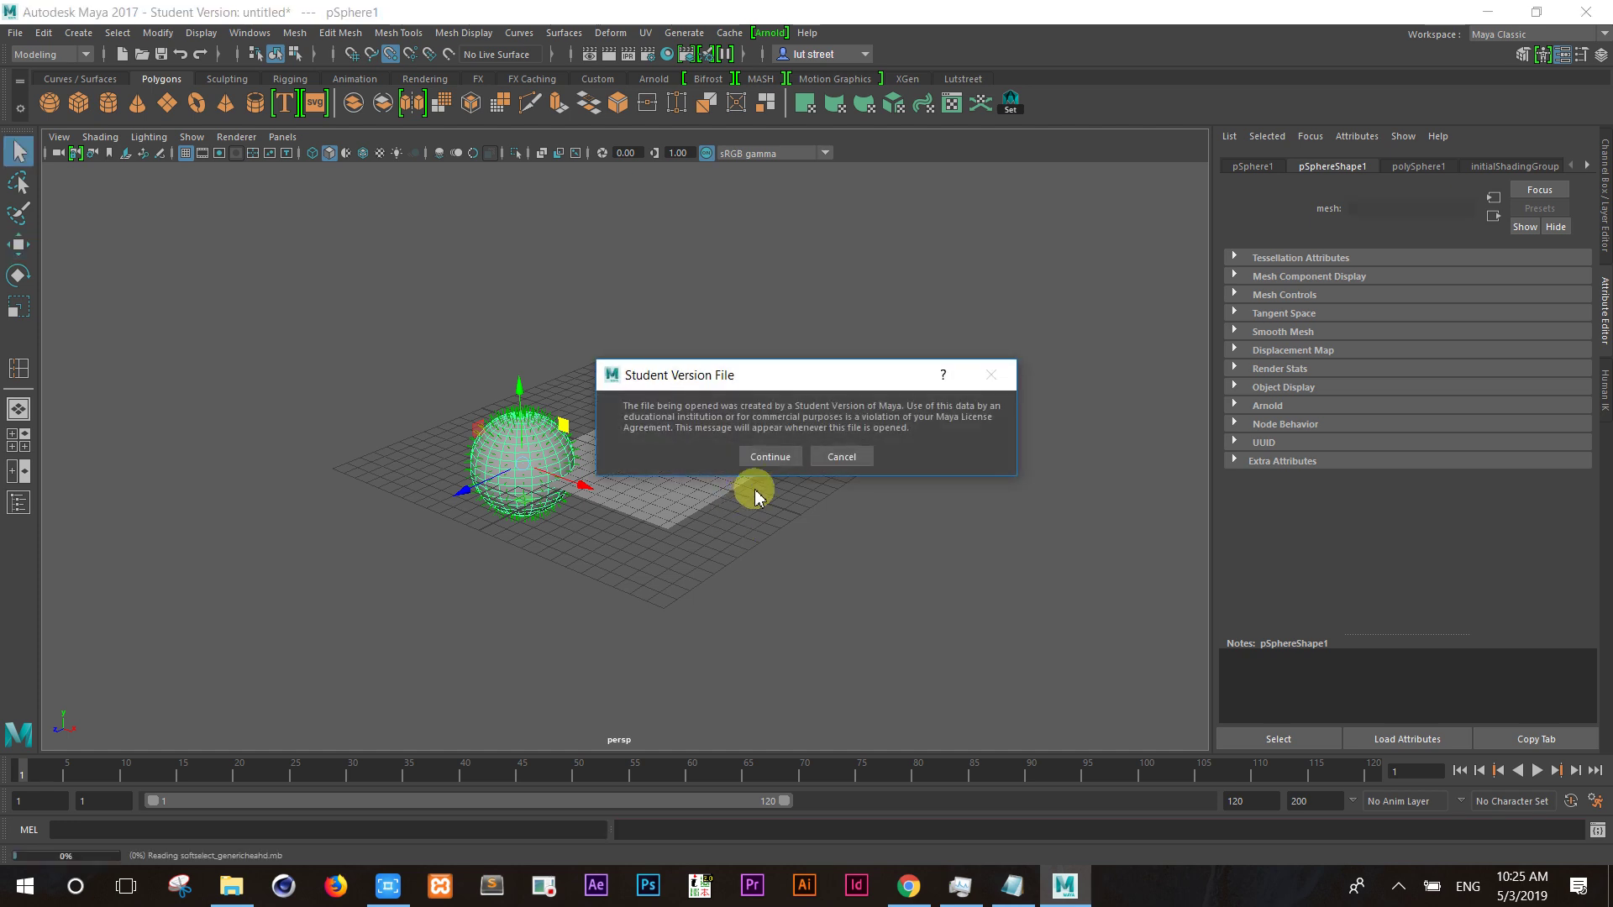
Step: Accept the Student Version notice, select the head mesh, and orbit to its right side
click(764, 458)
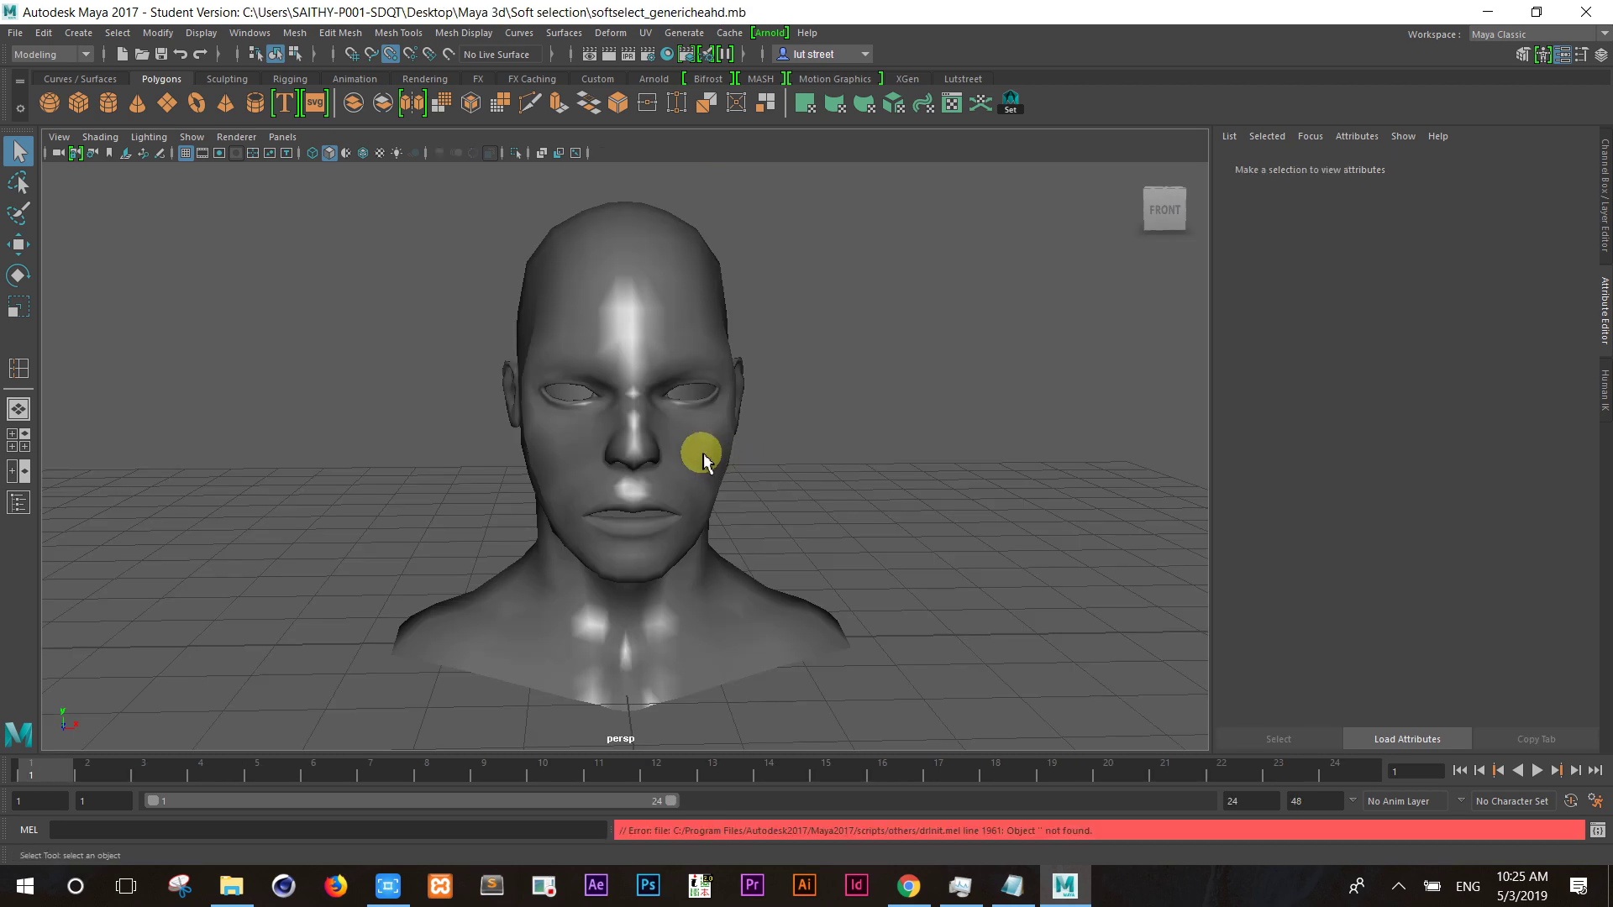
click(722, 433)
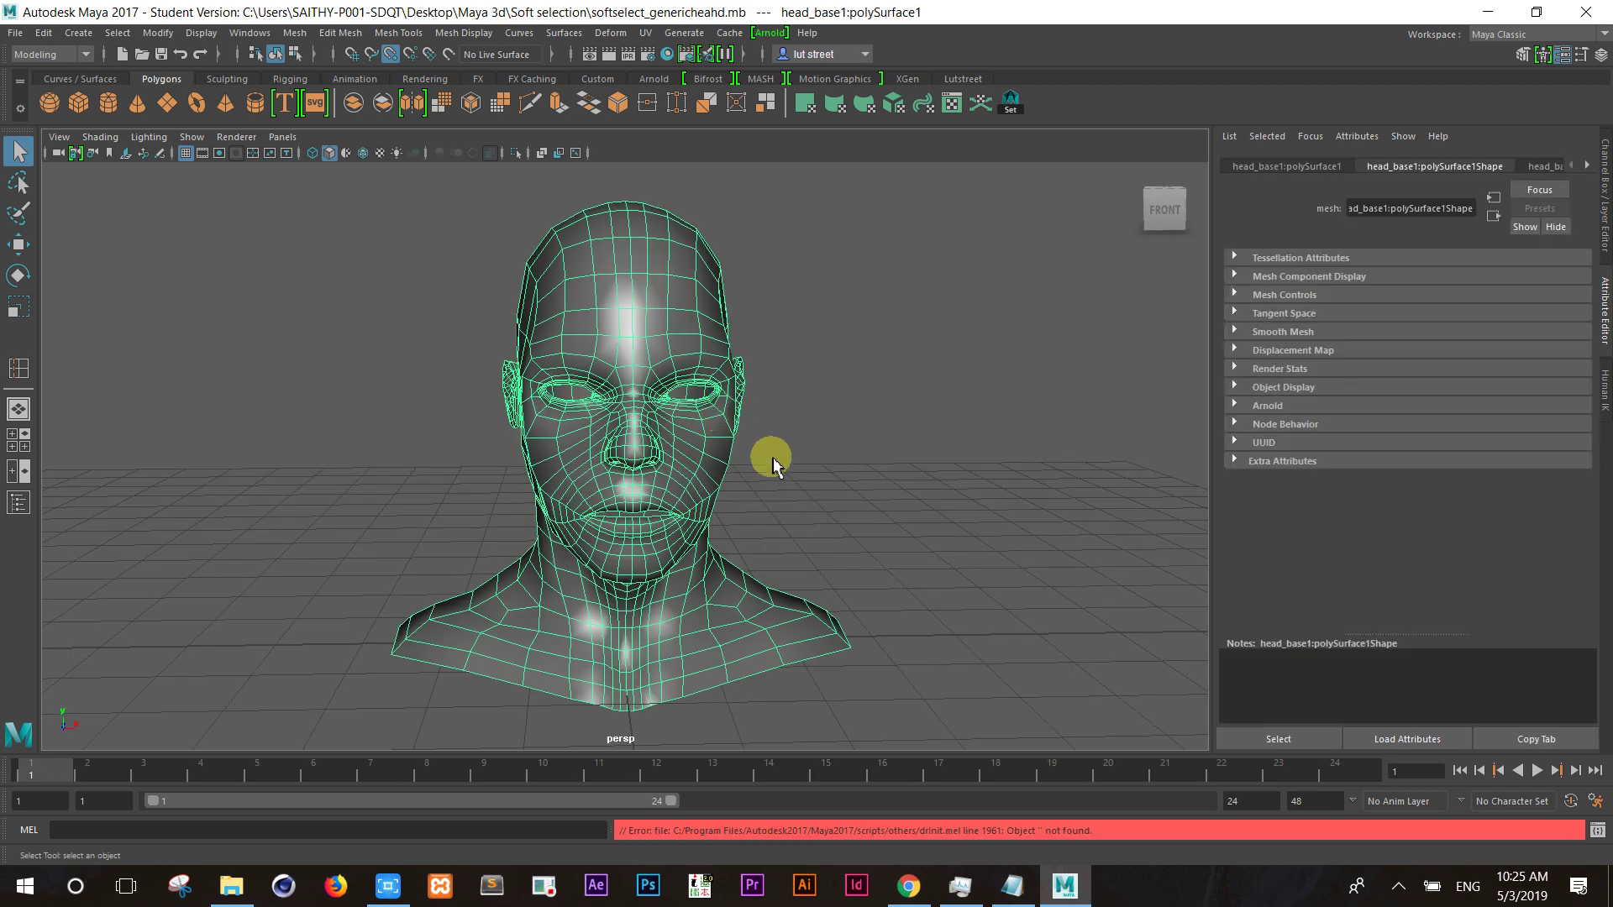
alt+drag(813, 491, 677, 460)
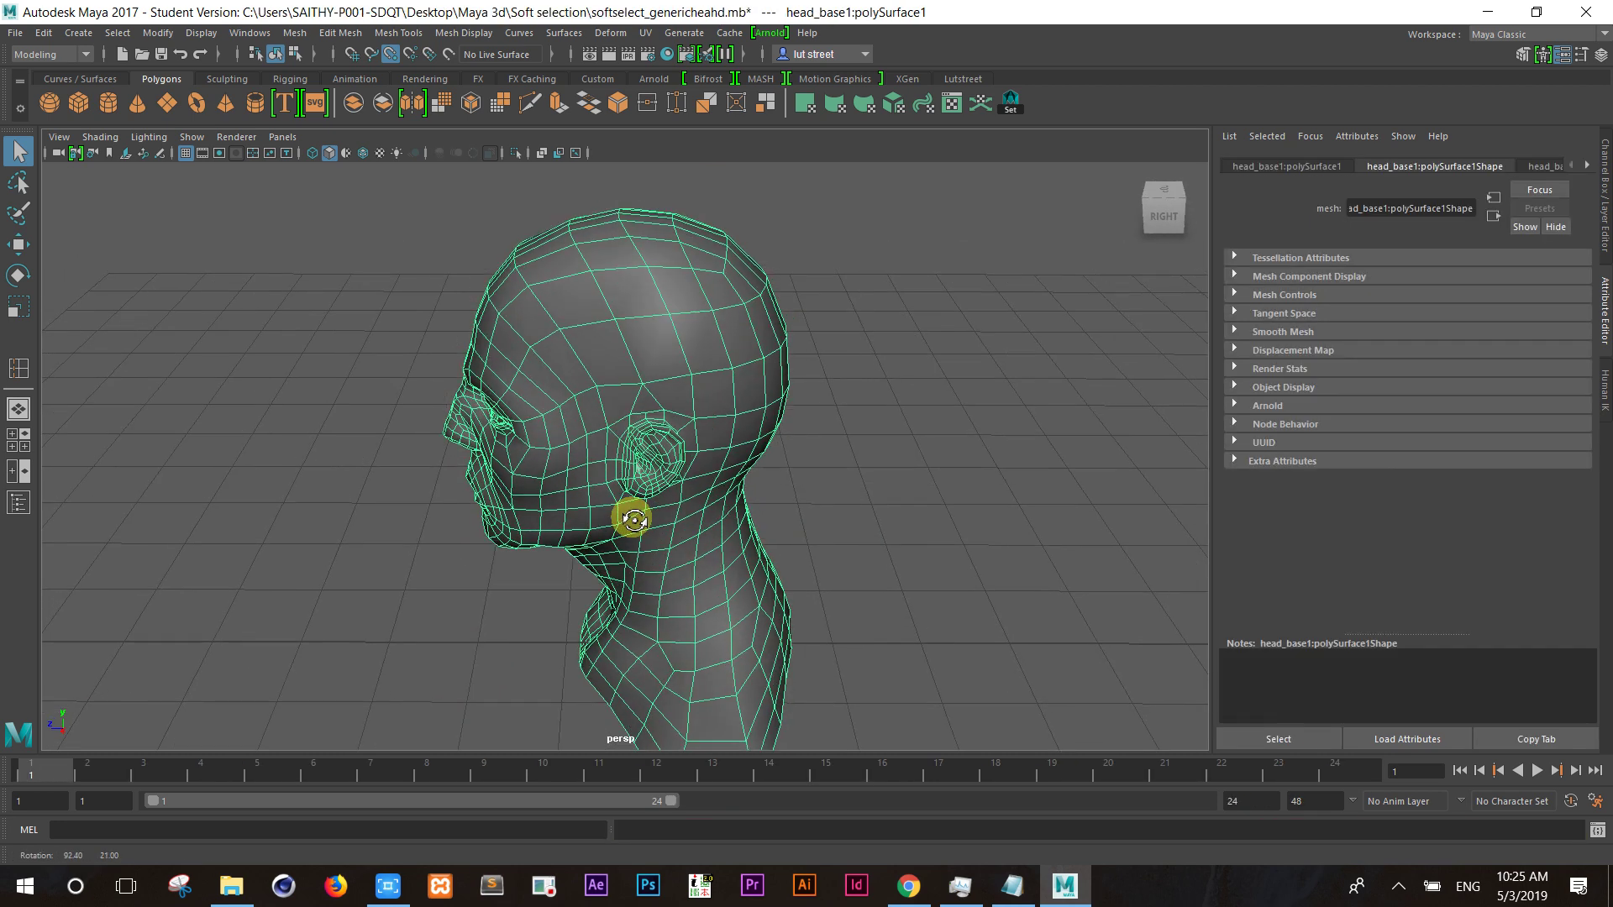
scroll(677, 461, up, 3)
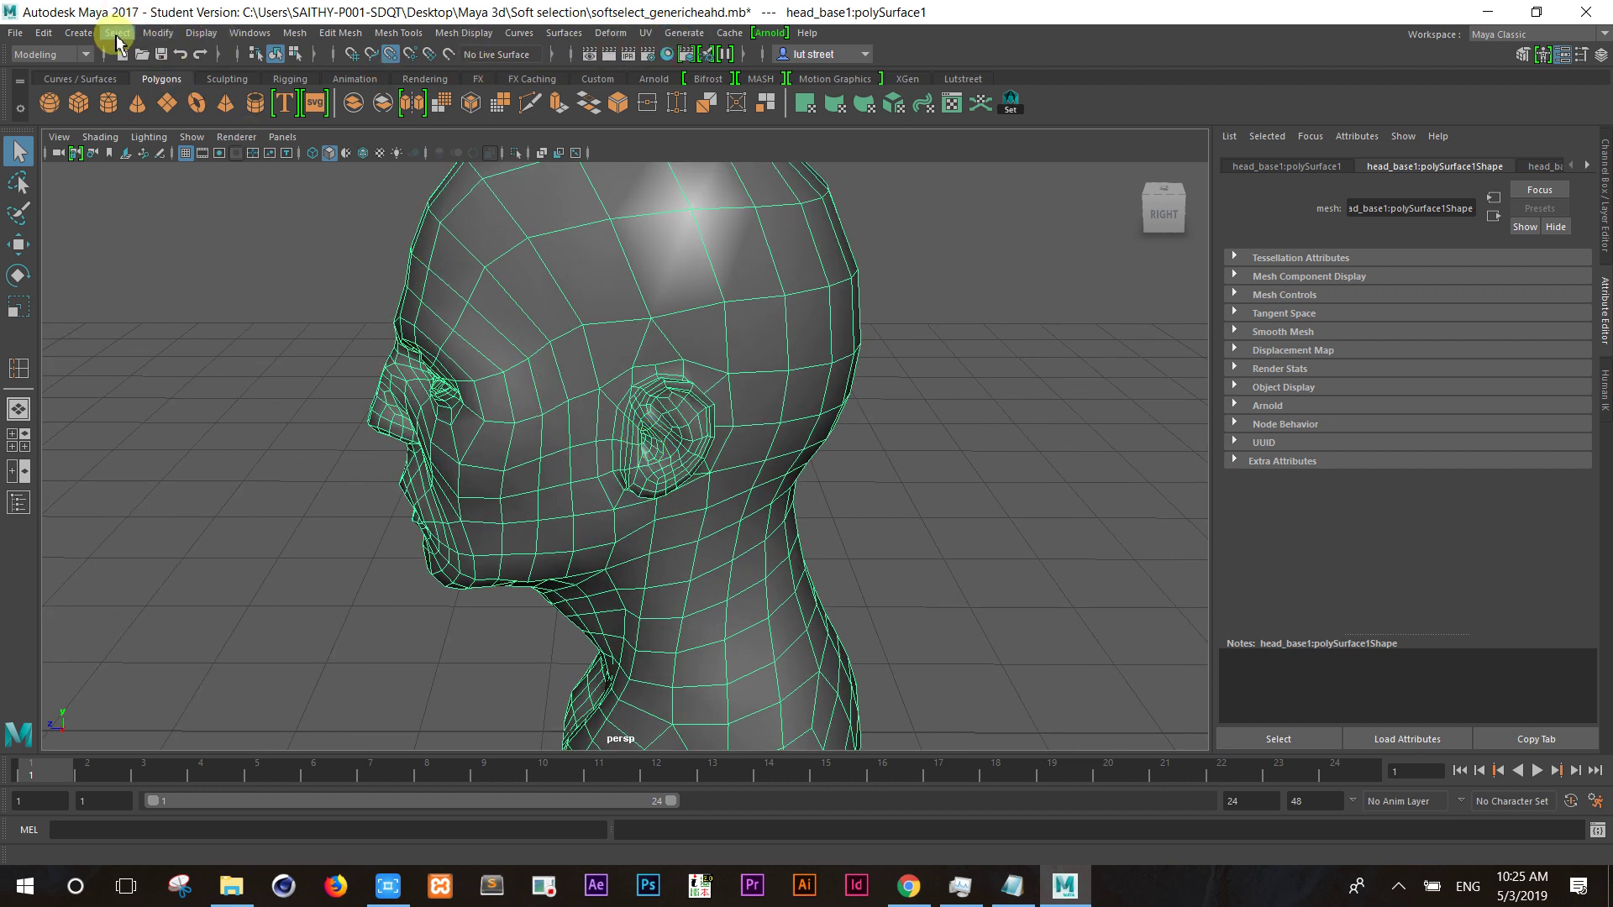
Step: Turn on face normals for the head mesh and orbit to view it from the front
click(193, 36)
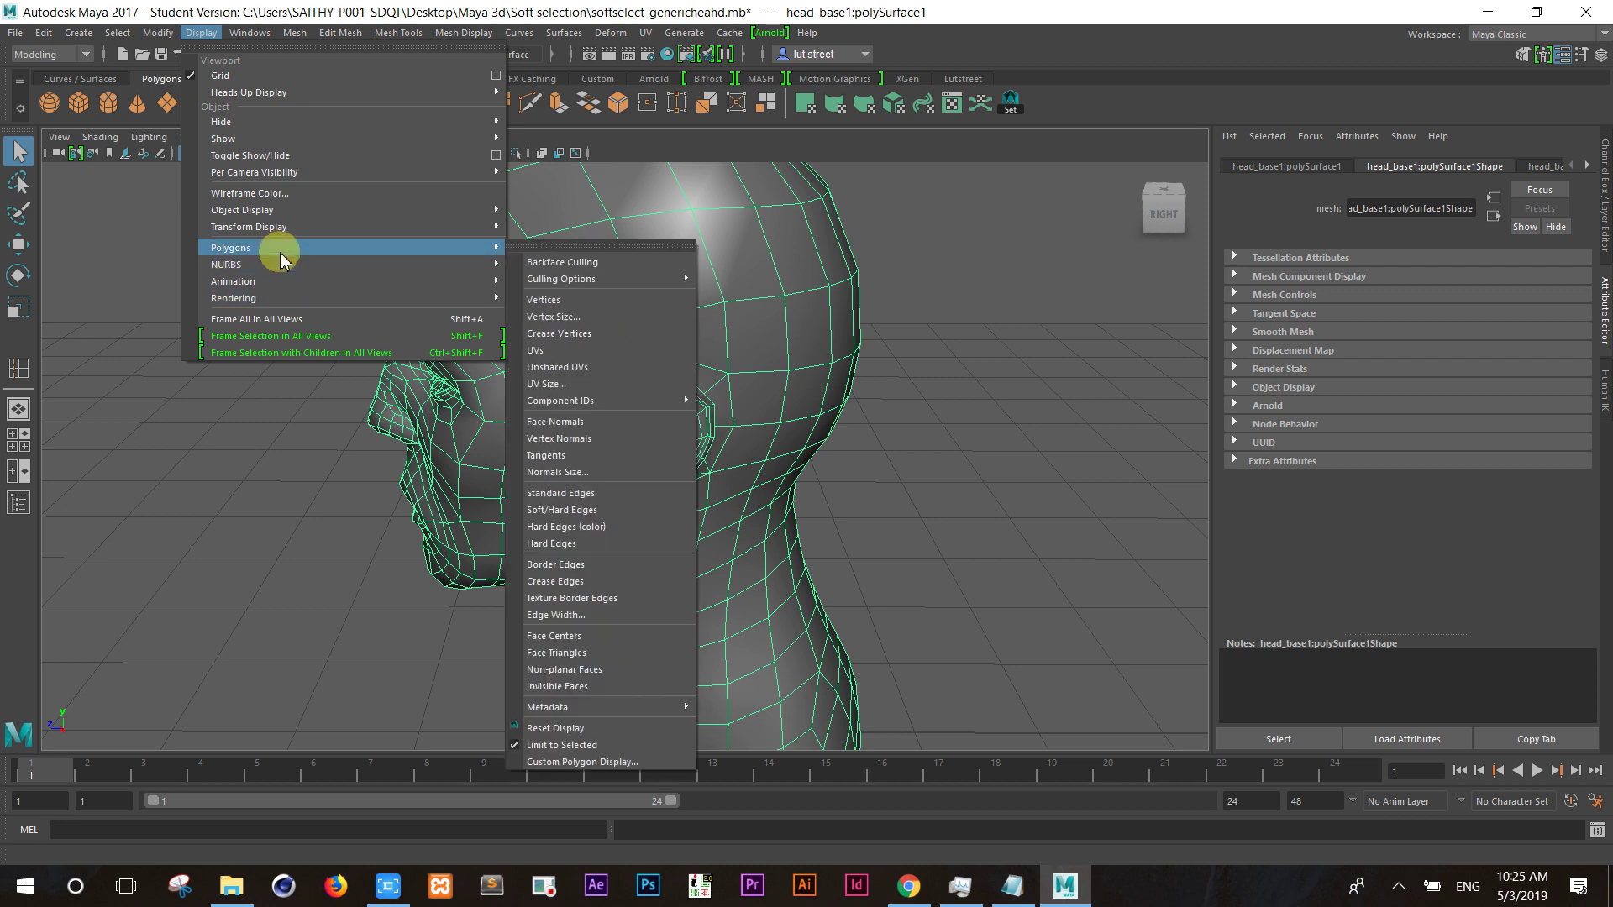
mouse_move(230, 247)
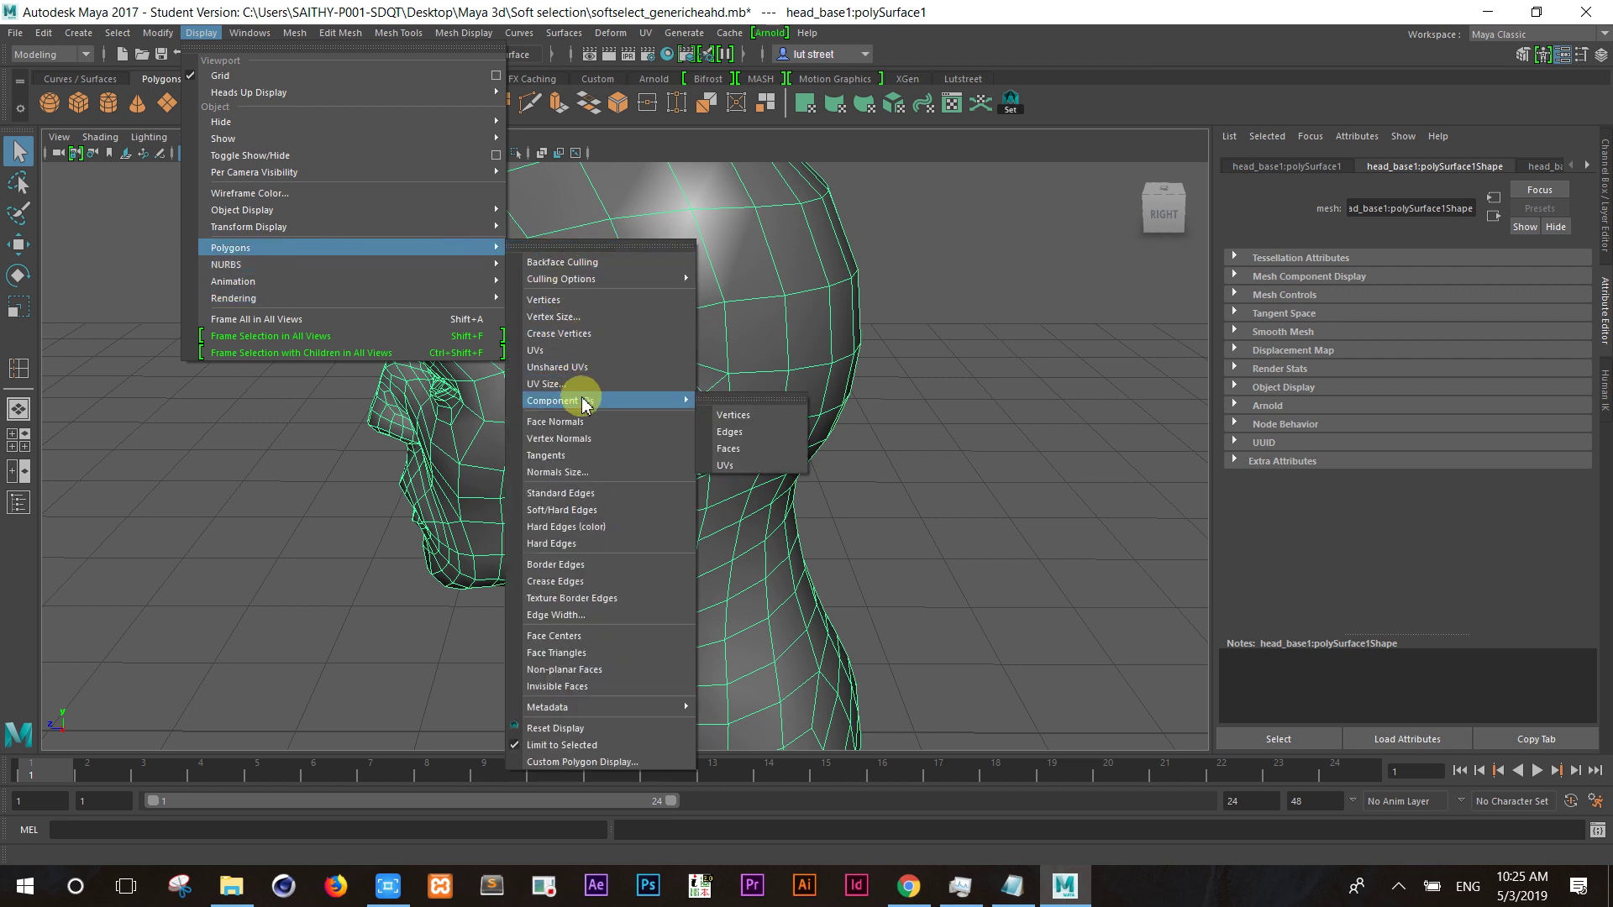
click(586, 422)
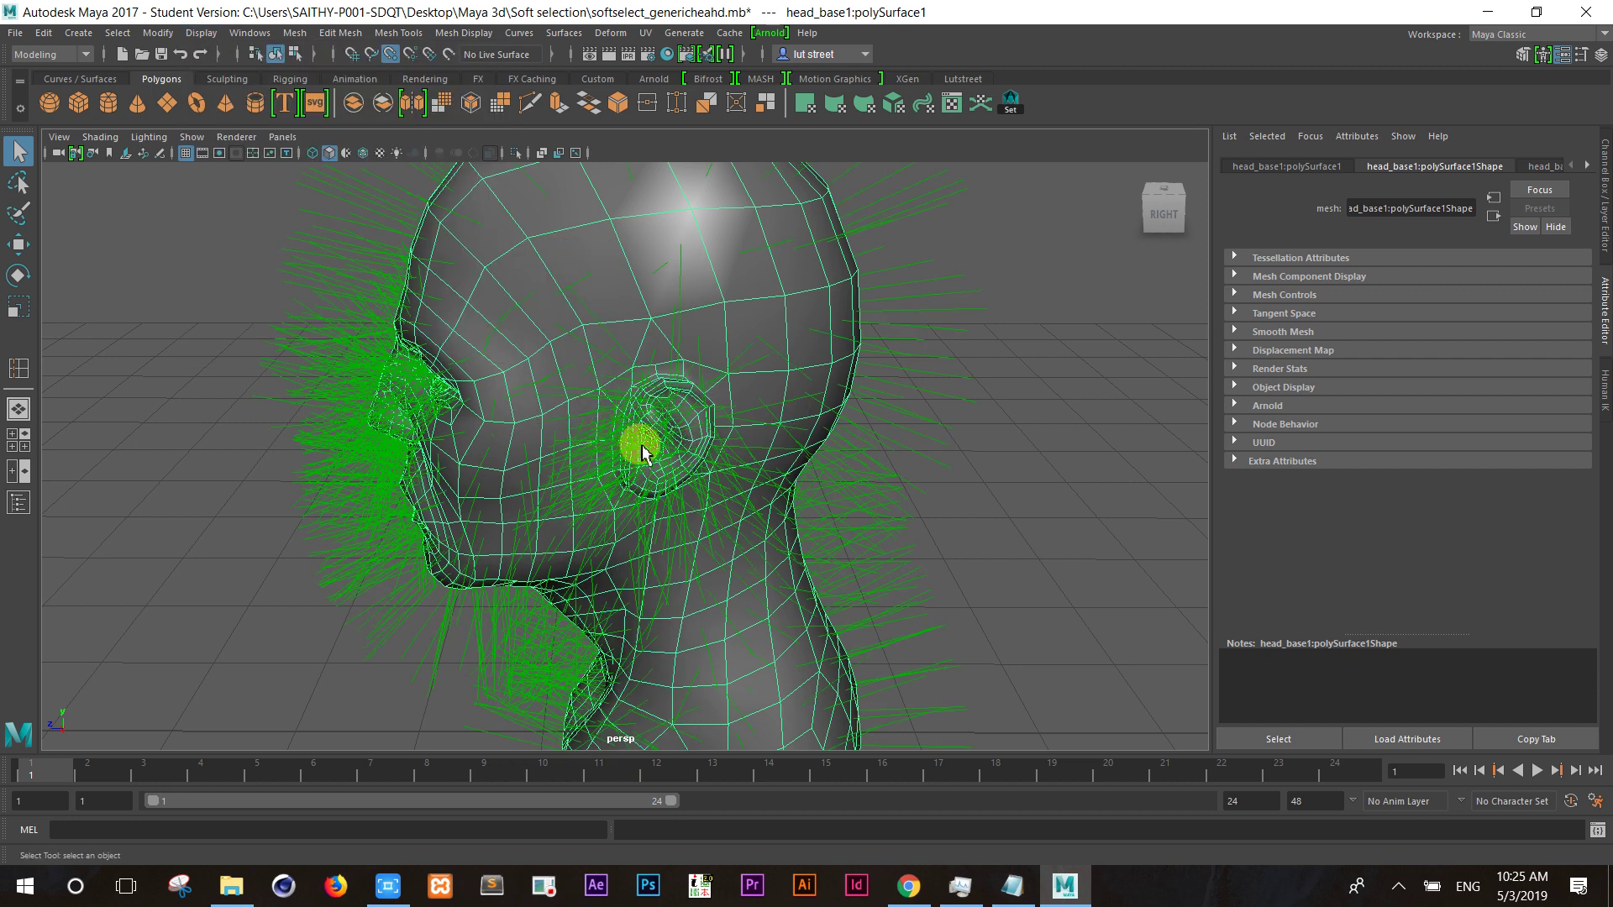
scroll(640, 449, down, 4)
mouse_move(873, 502)
alt+mouse_down()
mouse_move(373, 471)
mouse_move(623, 446)
mouse_move(486, 425)
mouse_move(396, 454)
mouse_move(407, 475)
alt+mouse_up()
Step: Turn off Face Normals under Display > Polygons so the head shows only its wireframe over the shaded surface
click(198, 33)
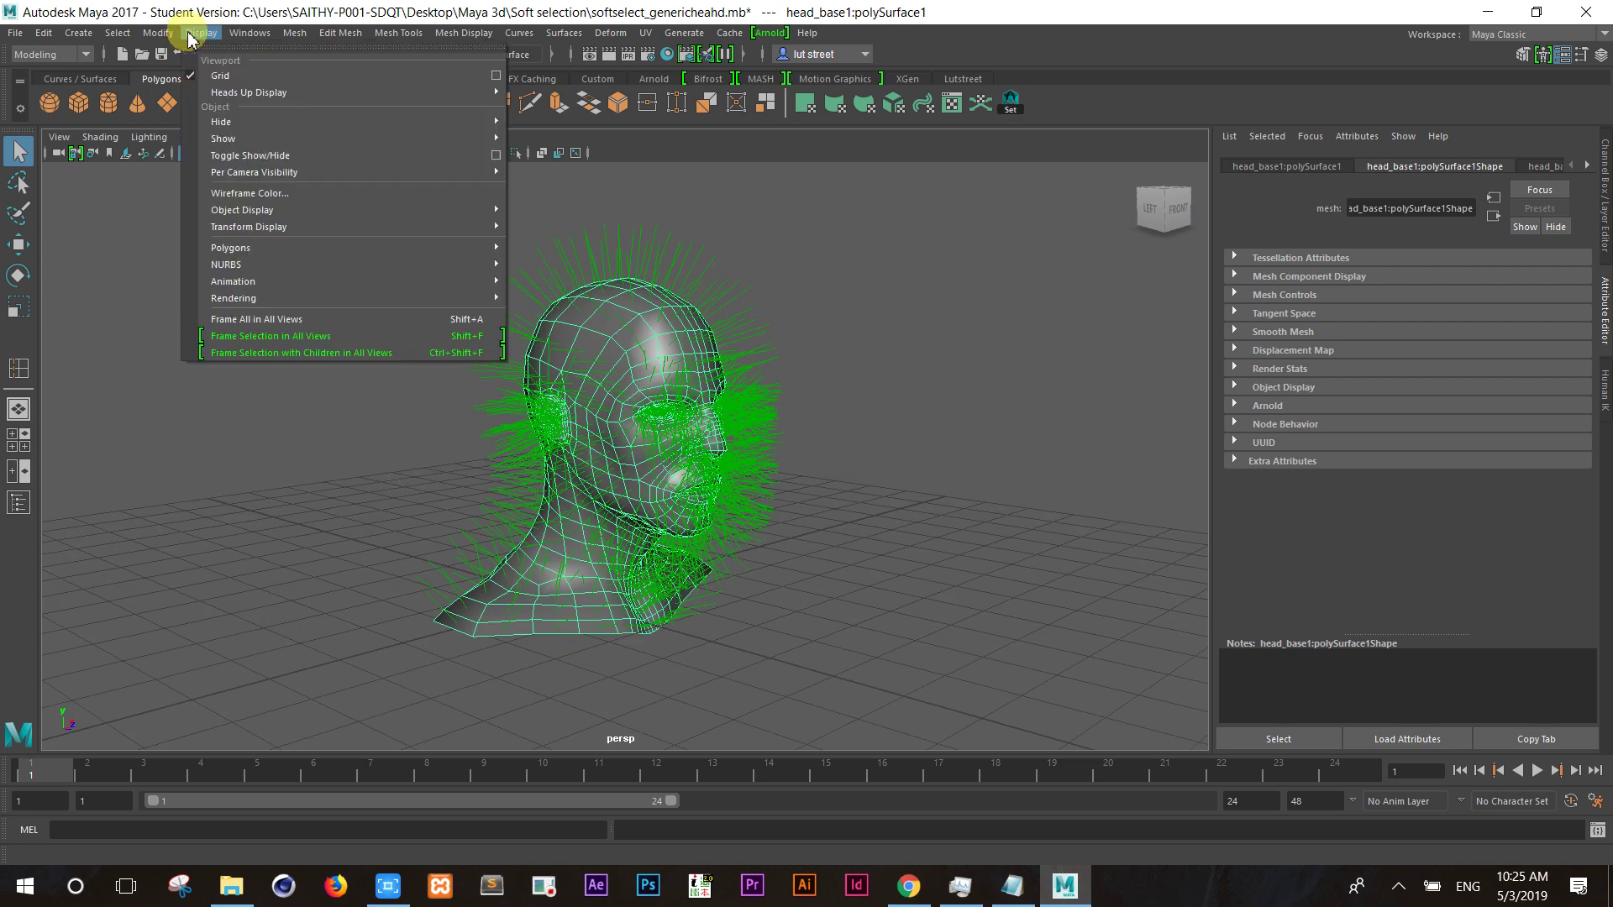
click(639, 395)
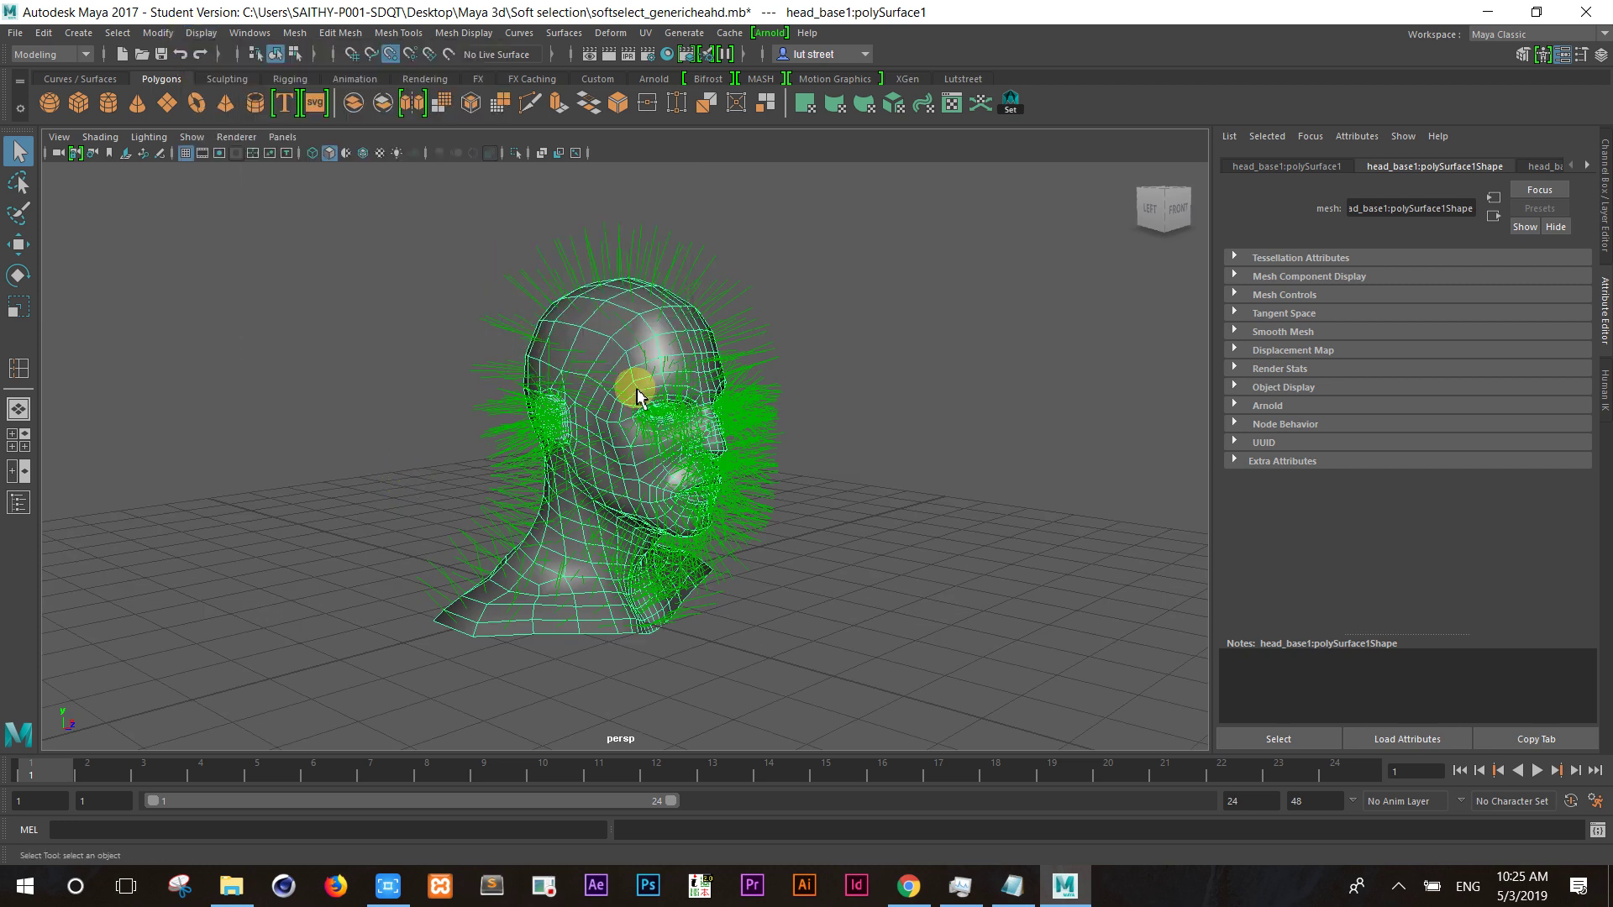
click(638, 394)
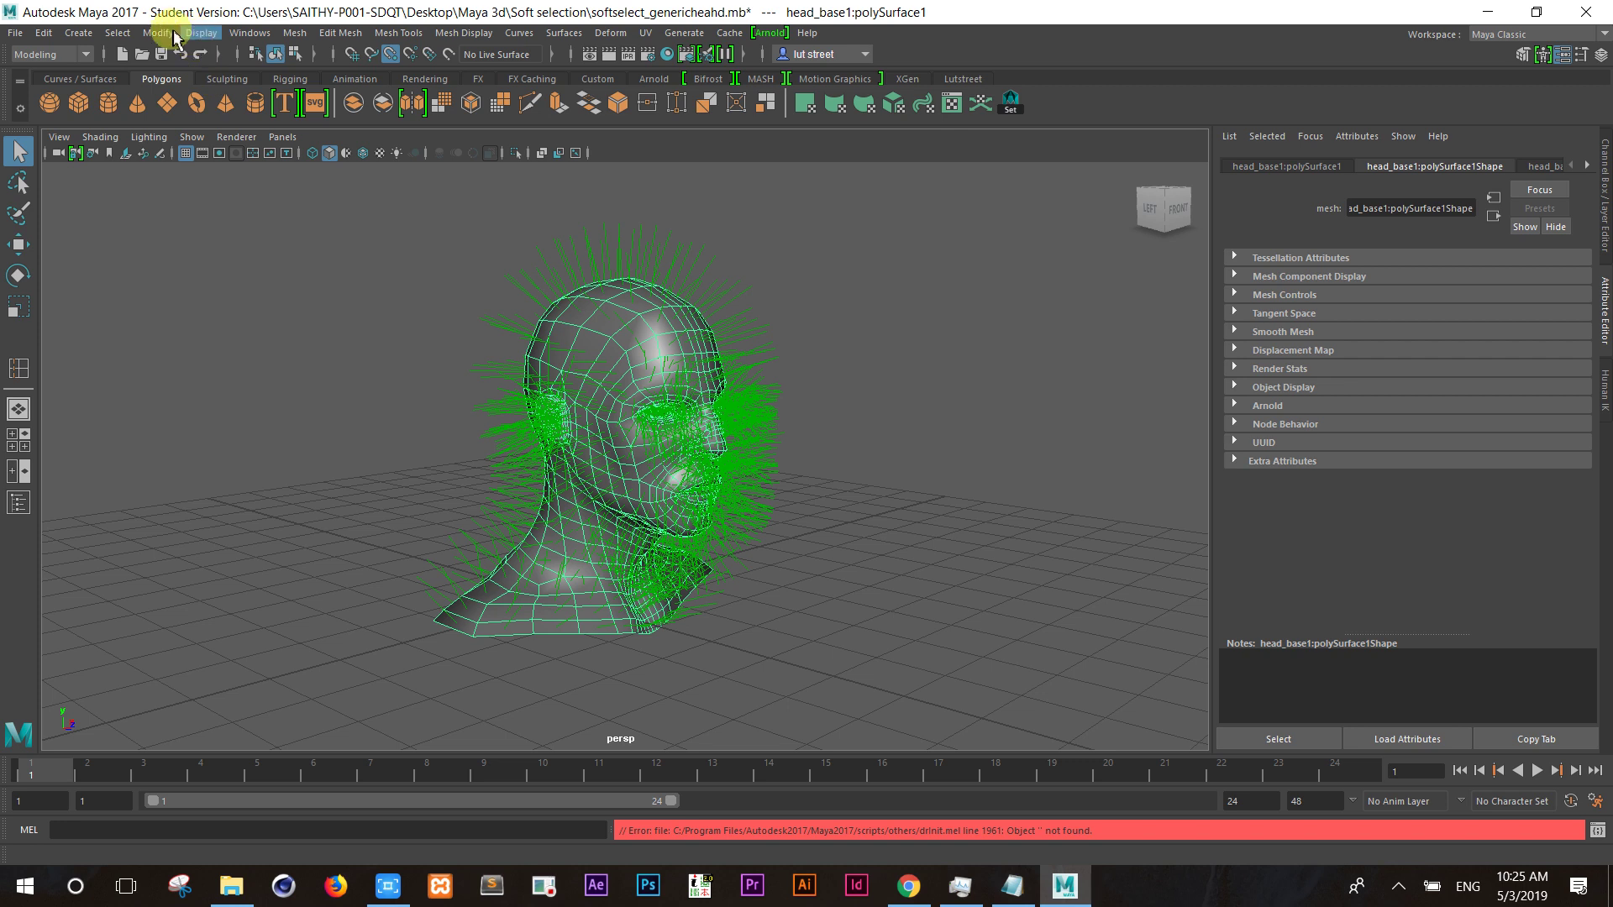
click(201, 33)
mouse_move(343, 247)
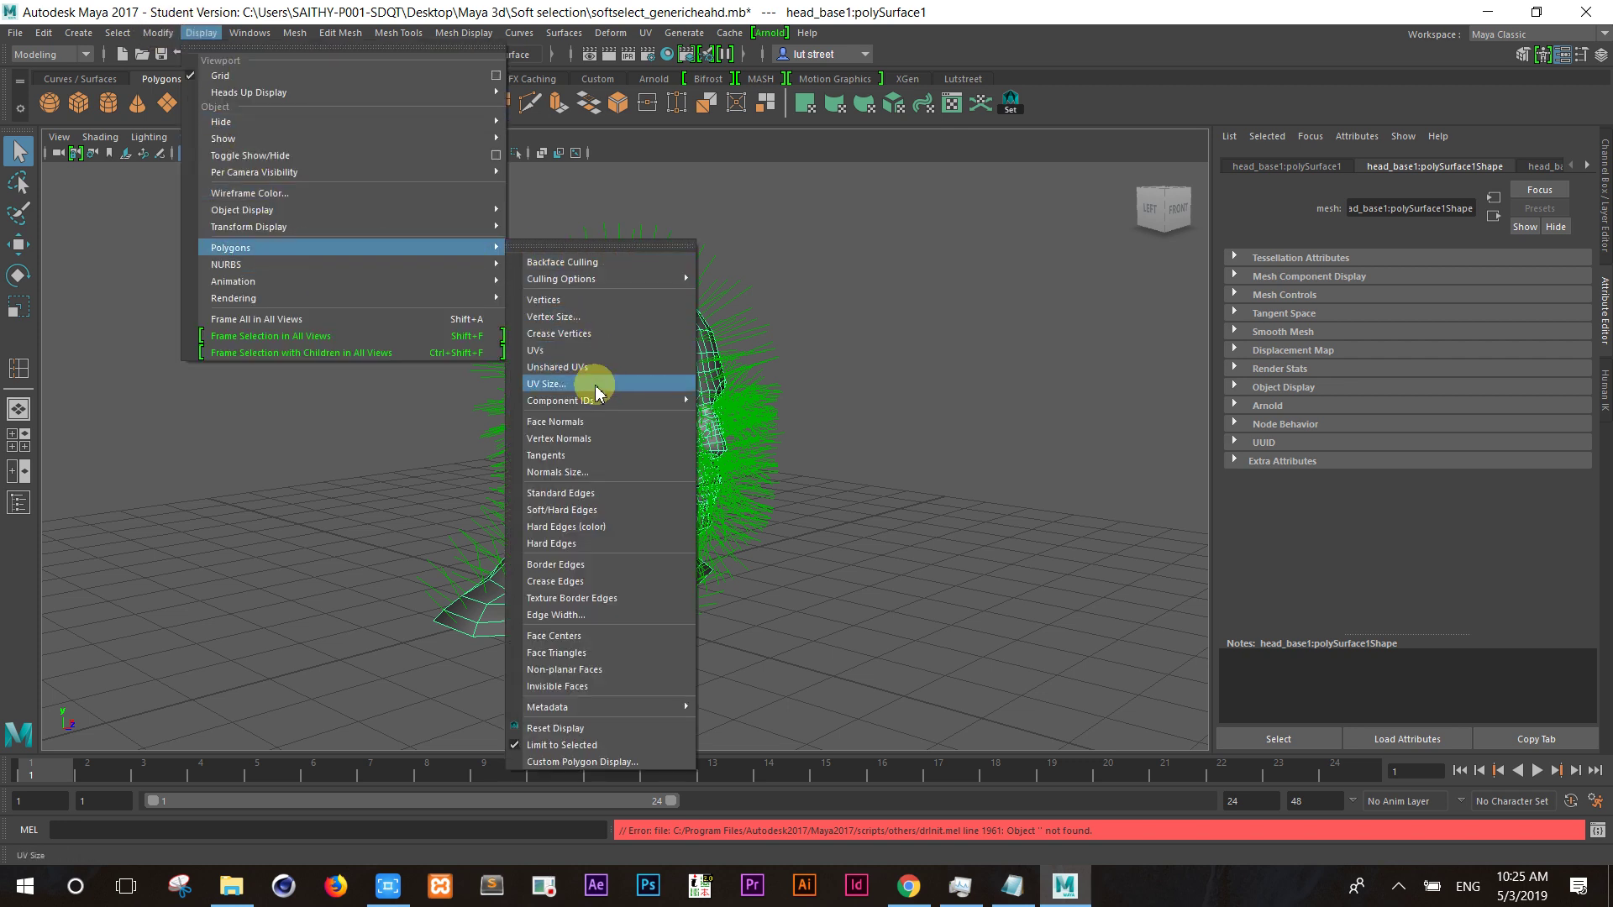
click(598, 425)
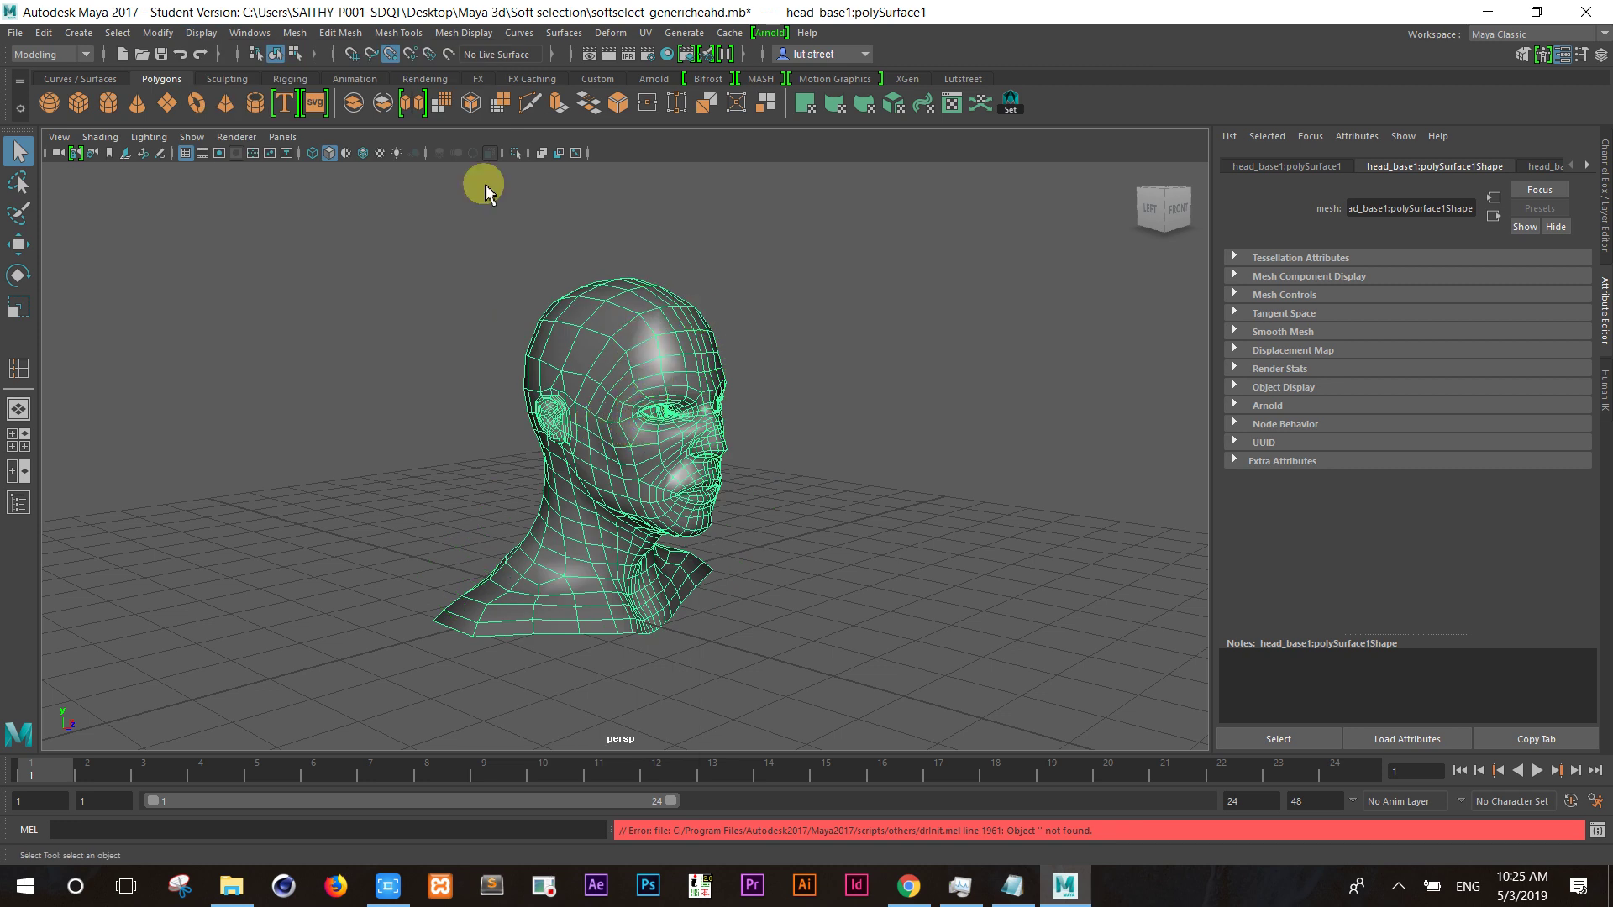
click(561, 33)
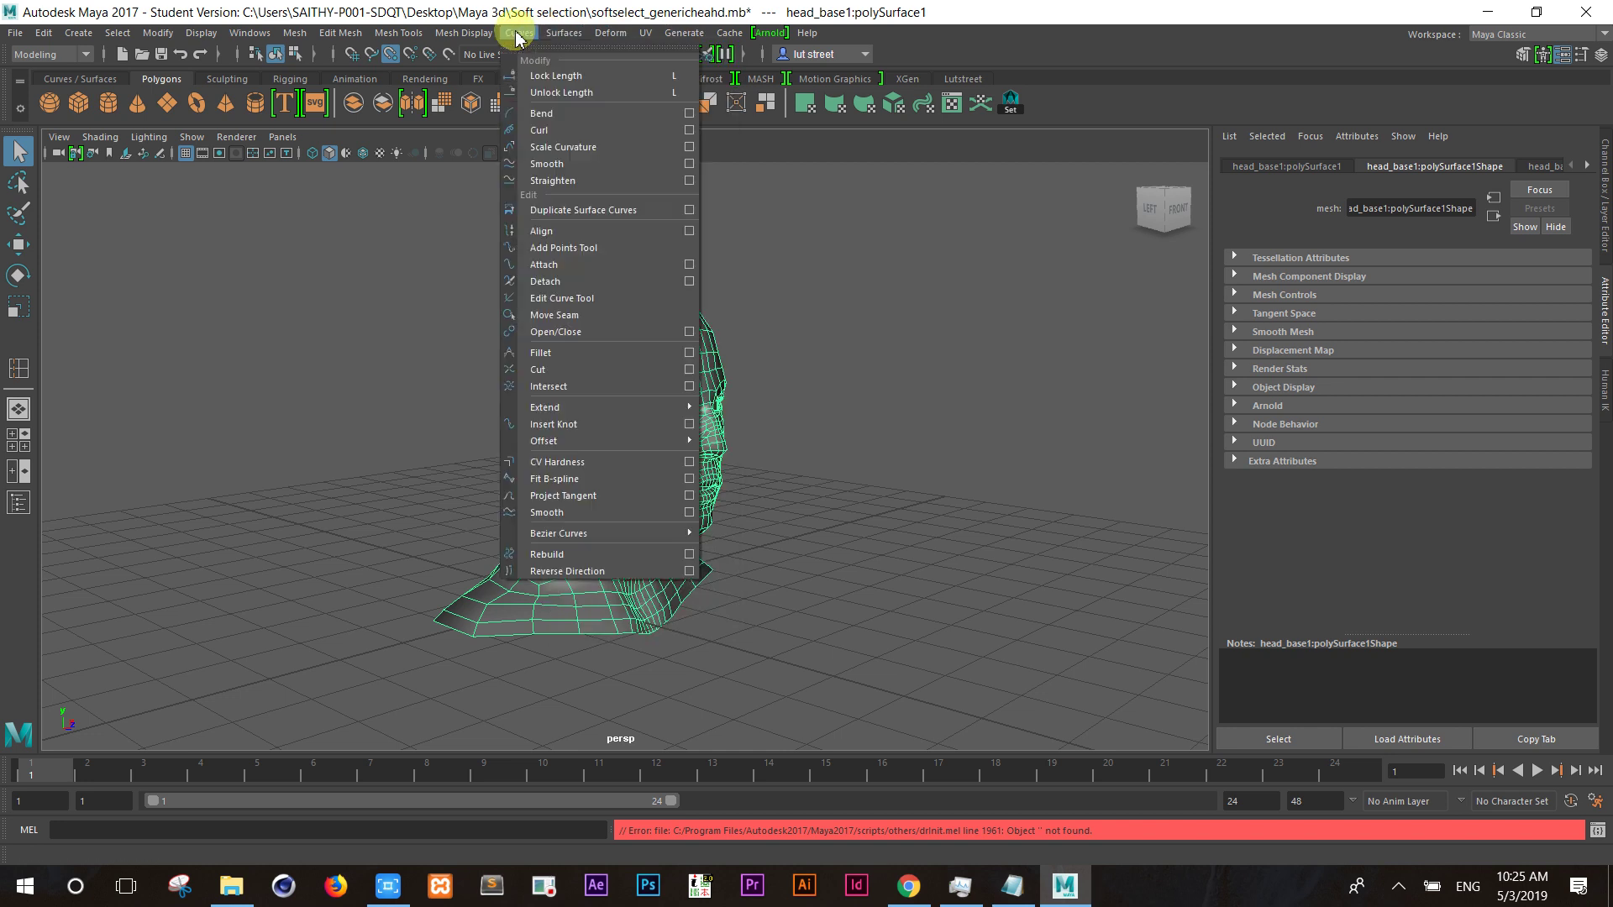
click(518, 33)
click(250, 33)
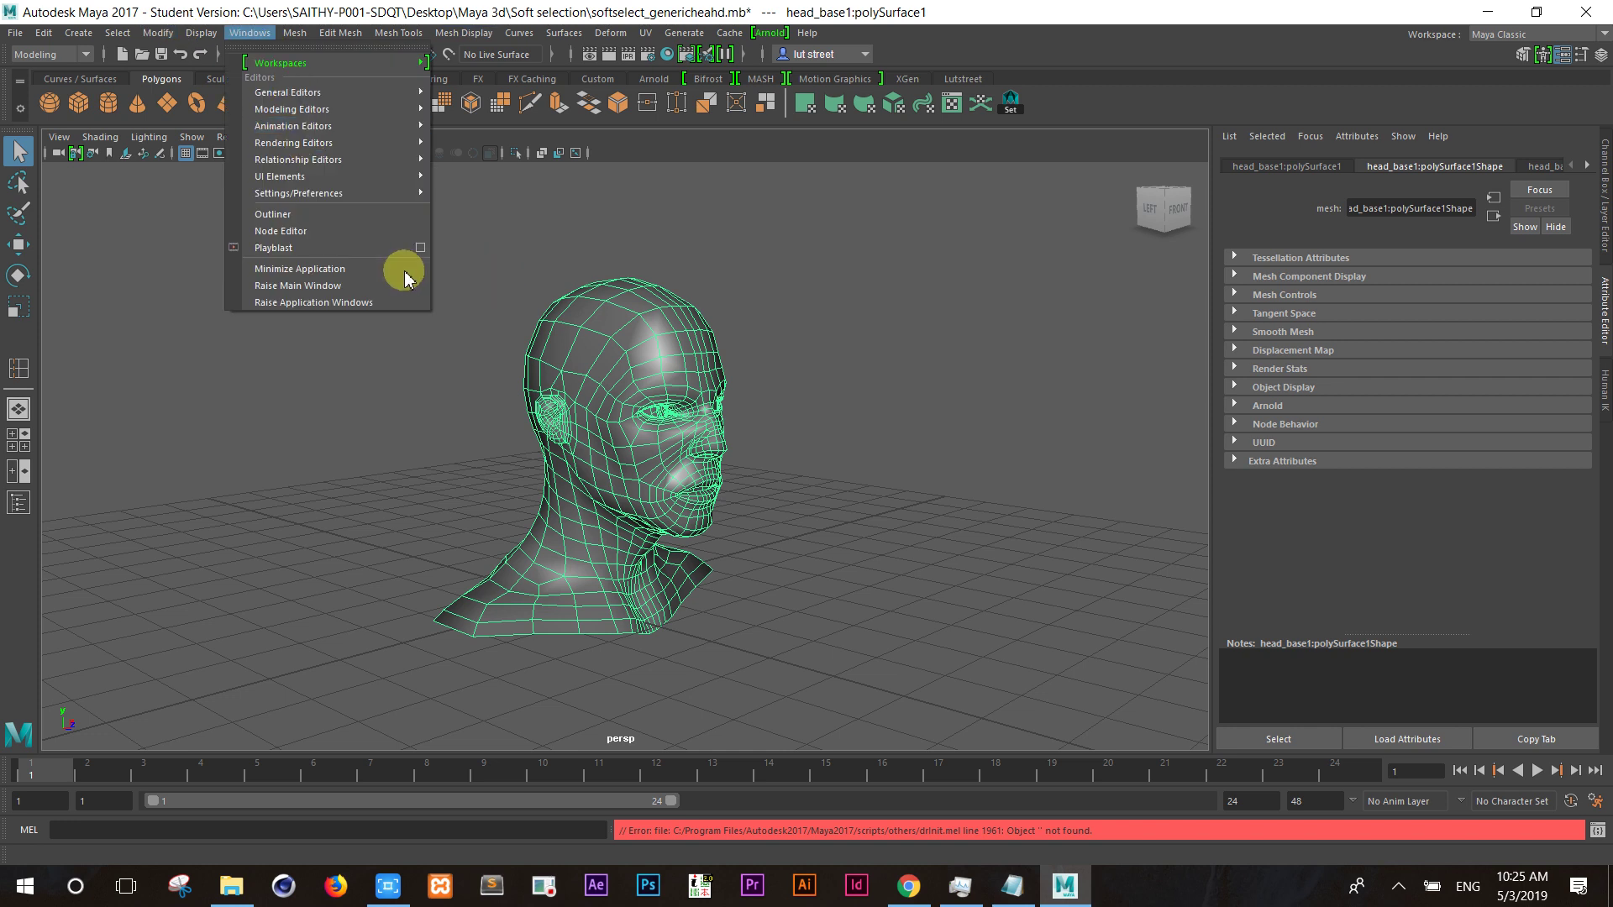